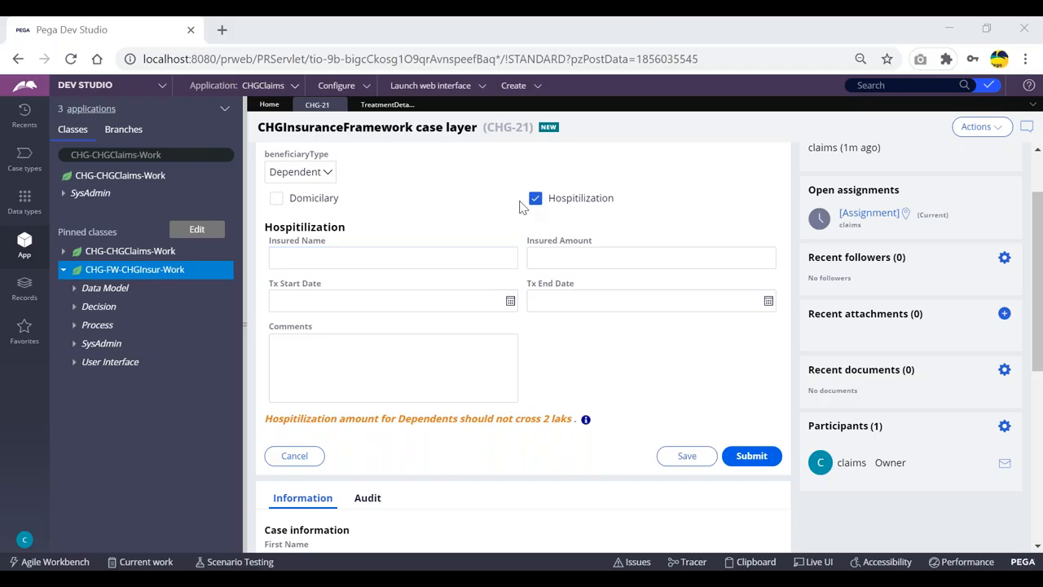
# - Clear the Hospitilization option in the claim form and set beneficiaryType to Self
pyautogui.click(535, 198)
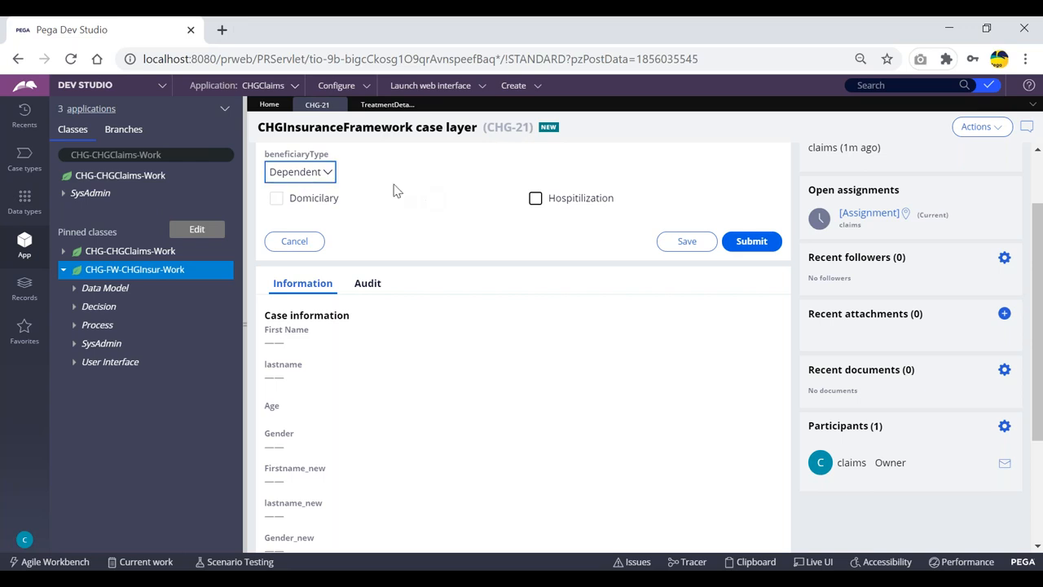
pyautogui.scroll(1, 342, 220)
pyautogui.click(319, 254)
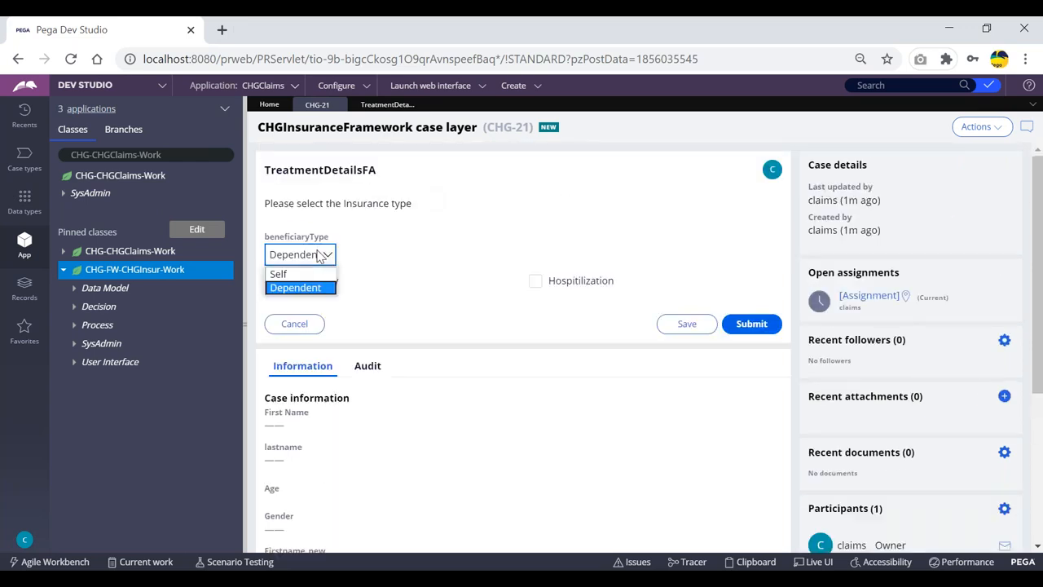
pyautogui.click(295, 274)
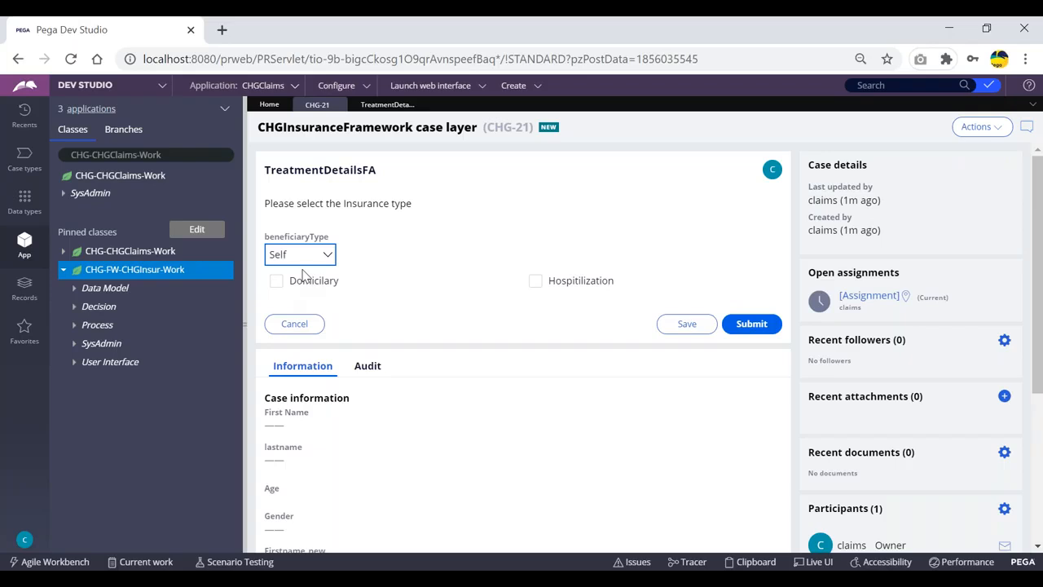
# - Select the Domicilary option and place the cursor in its Insured Amount field
pyautogui.click(277, 281)
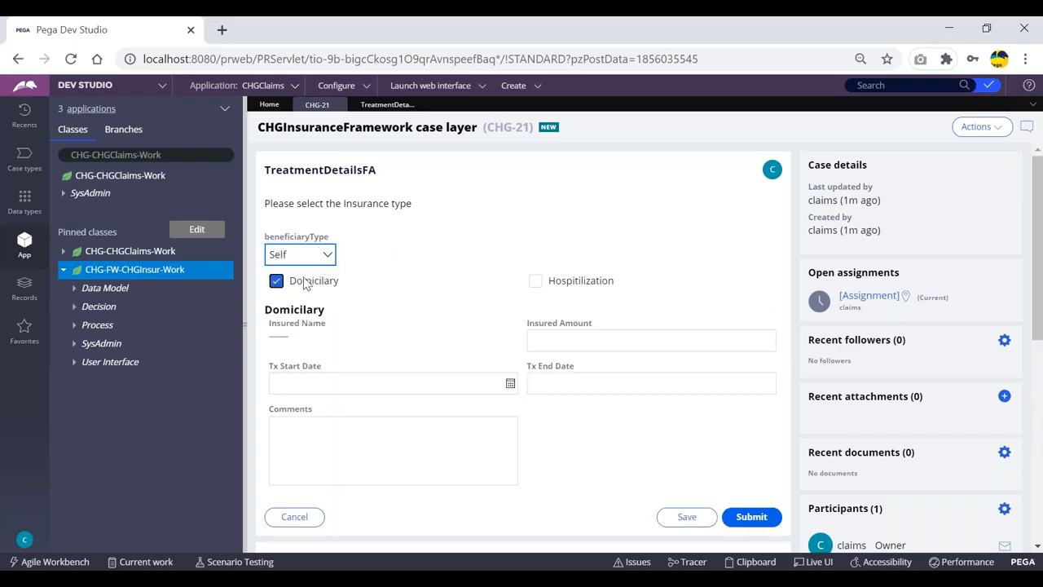
pyautogui.click(274, 336)
pyautogui.scroll(-1, 291, 343)
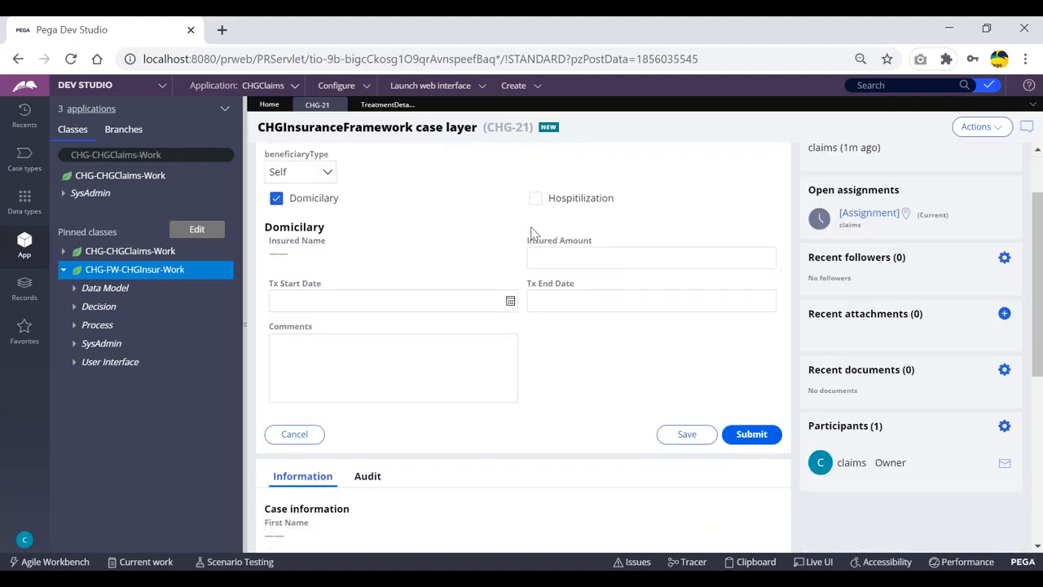
pyautogui.click(603, 257)
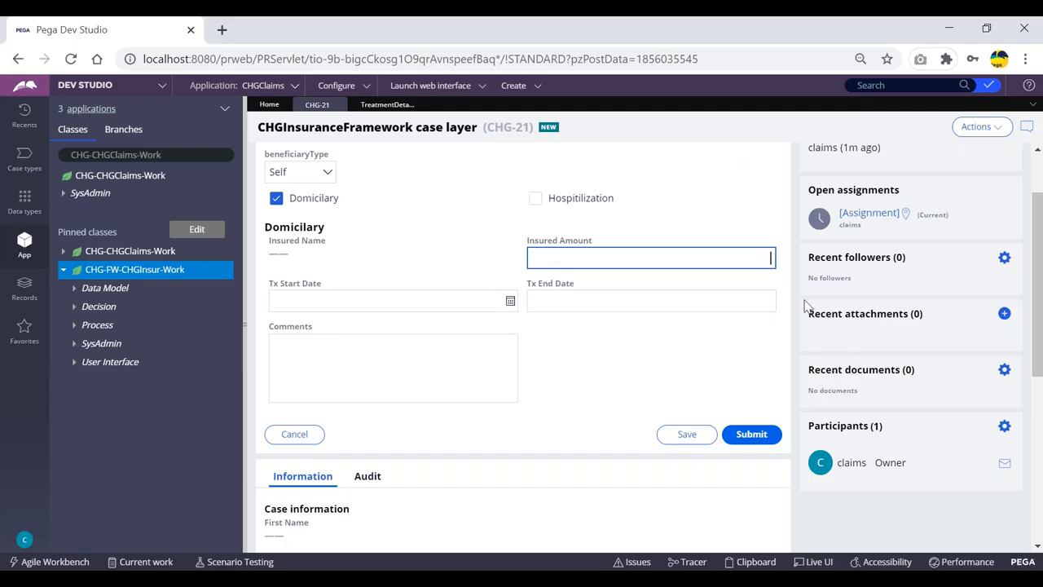
# - Examine the Recent attachments area and its dialog for attaching a file from the device, closing it without attaching anything
pyautogui.moveTo(810, 322); pyautogui.dragTo(940, 316)
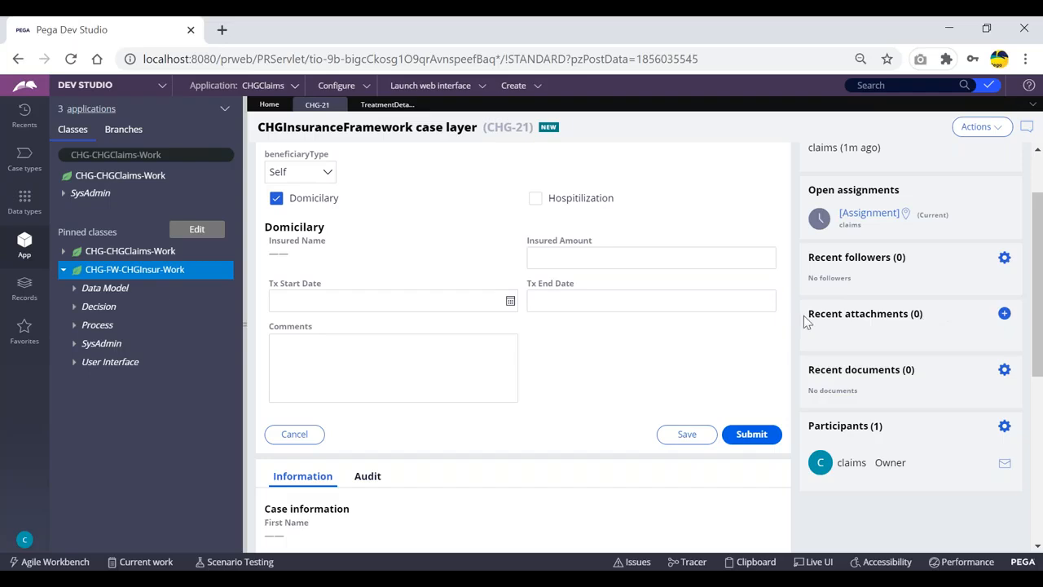
pyautogui.moveTo(807, 316); pyautogui.dragTo(921, 315)
pyautogui.moveTo(808, 316); pyautogui.dragTo(913, 316)
pyautogui.click(967, 318)
pyautogui.click(1004, 315)
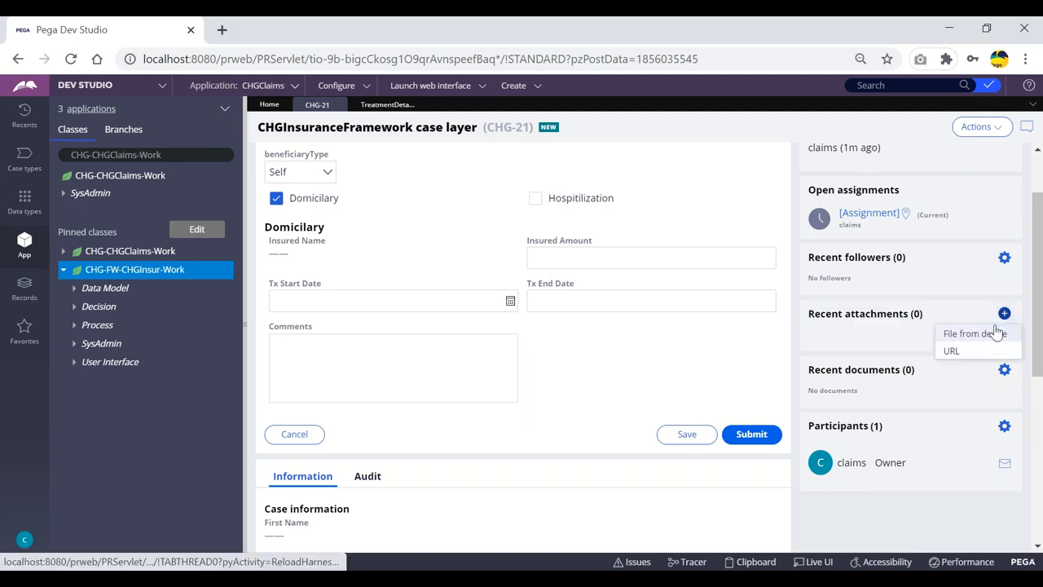
pyautogui.click(737, 310)
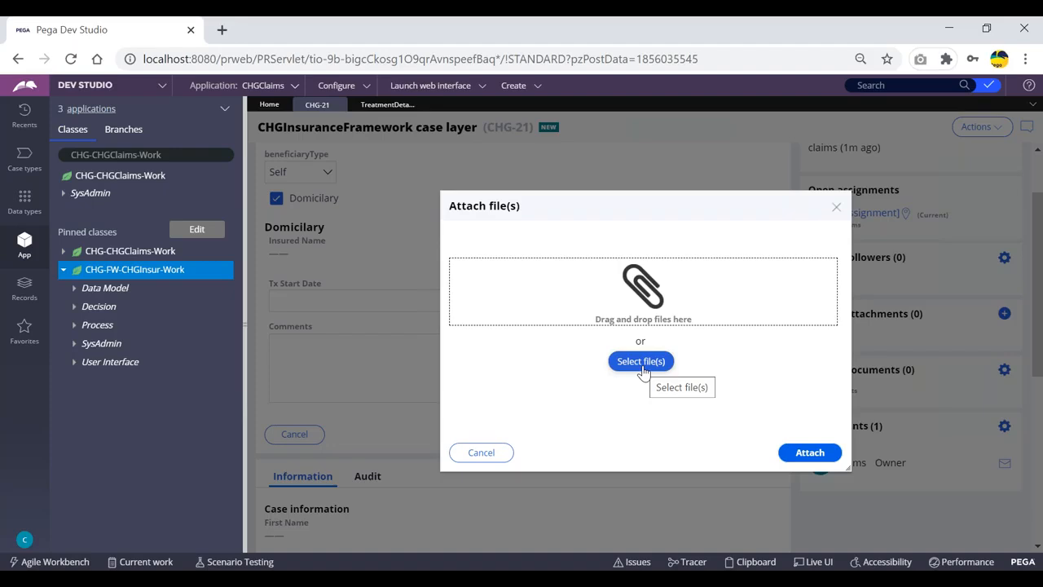
pyautogui.click(481, 452)
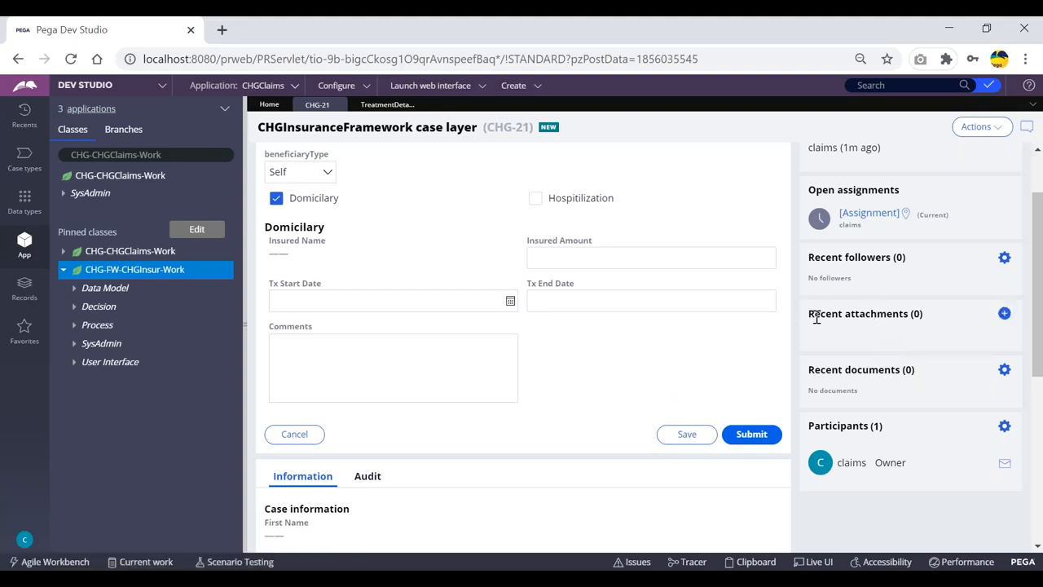
pyautogui.click(1004, 314)
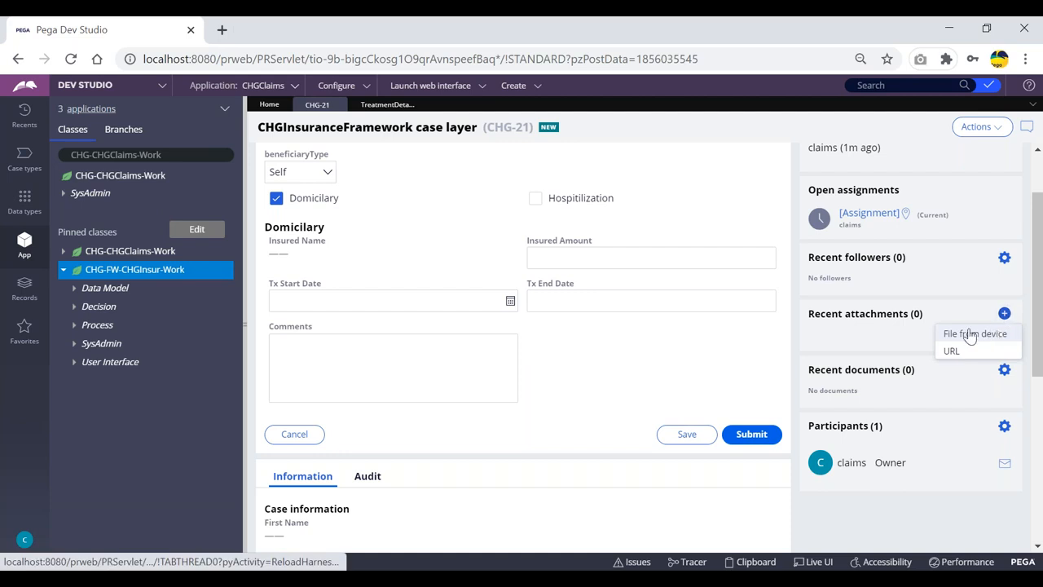
pyautogui.click(973, 334)
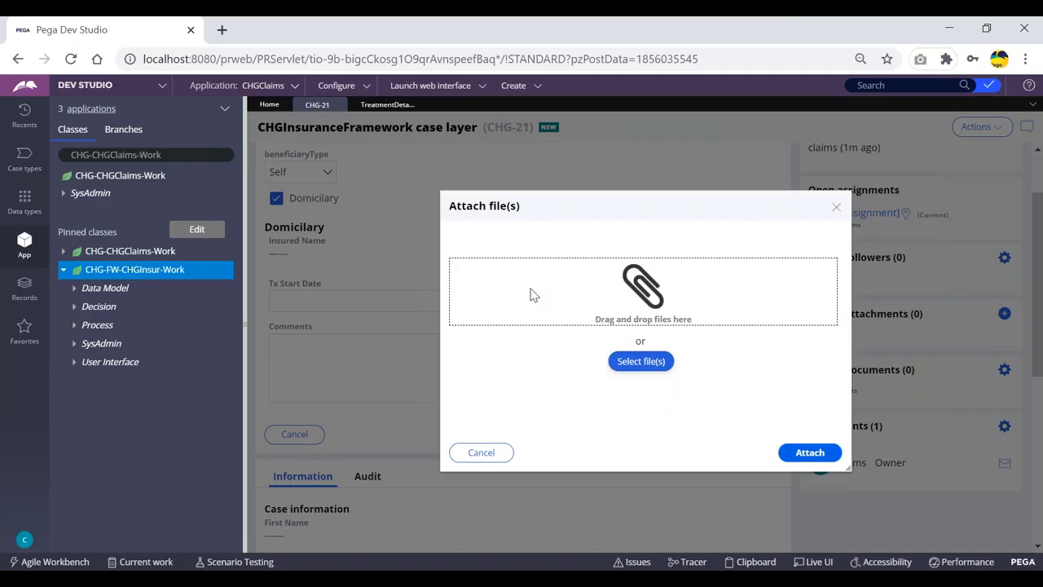
pyautogui.click(481, 453)
pyautogui.click(479, 453)
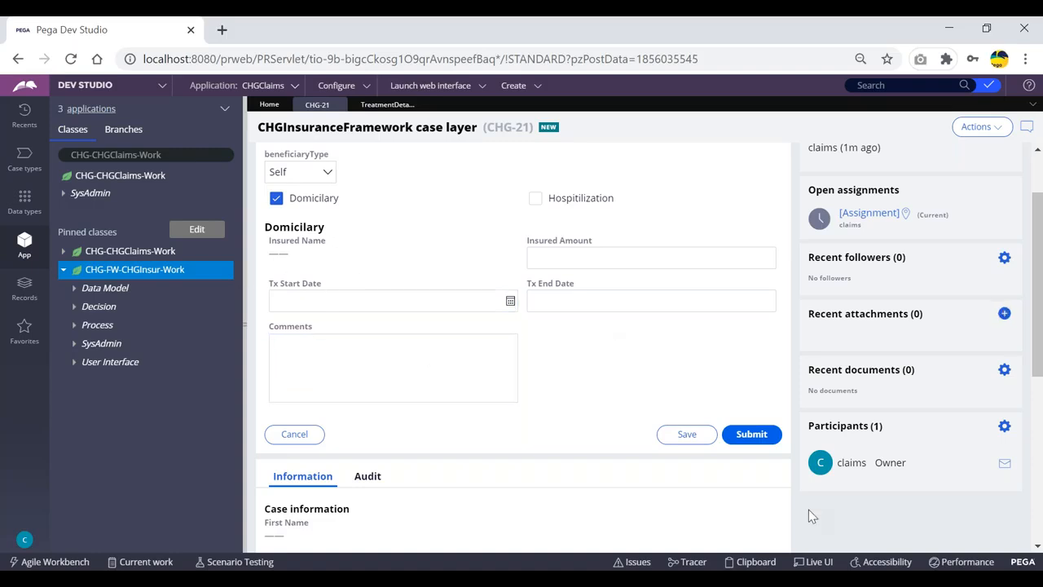
# - Inspect the Recent attachments area with Live UI and expand the UI structure tree
pyautogui.click(813, 562)
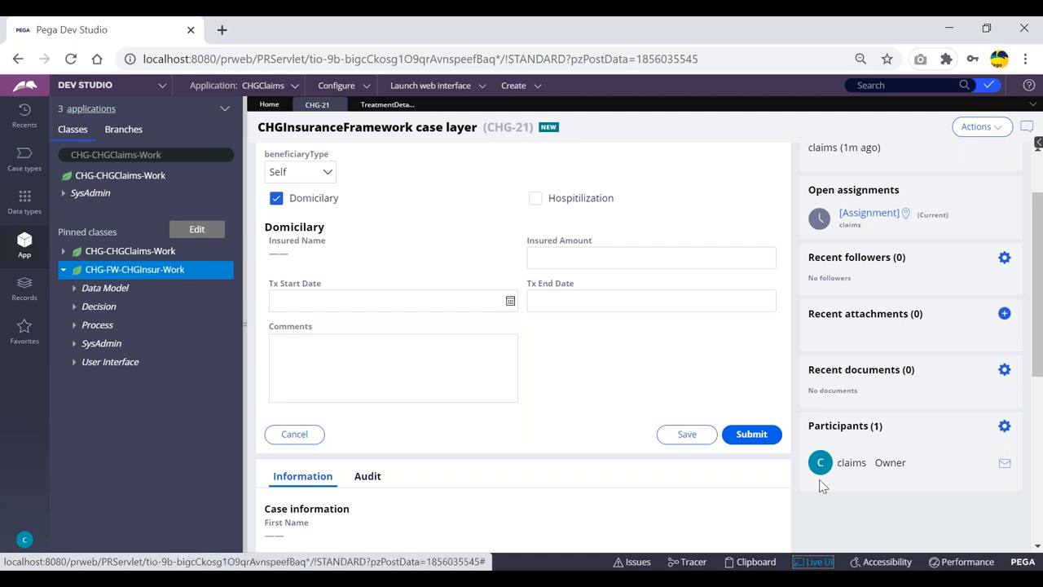
pyautogui.click(895, 326)
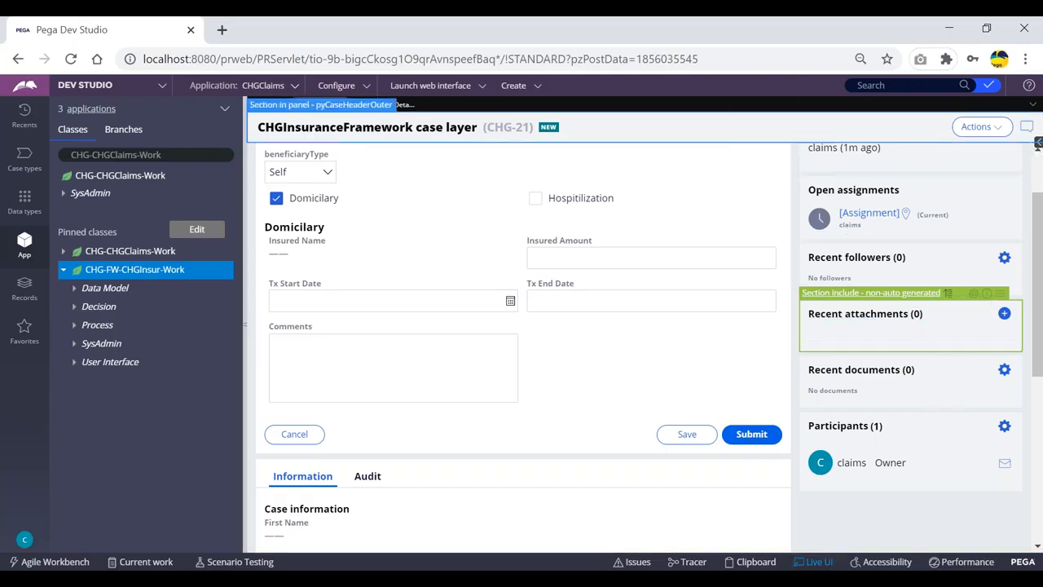
pyautogui.click(1037, 143)
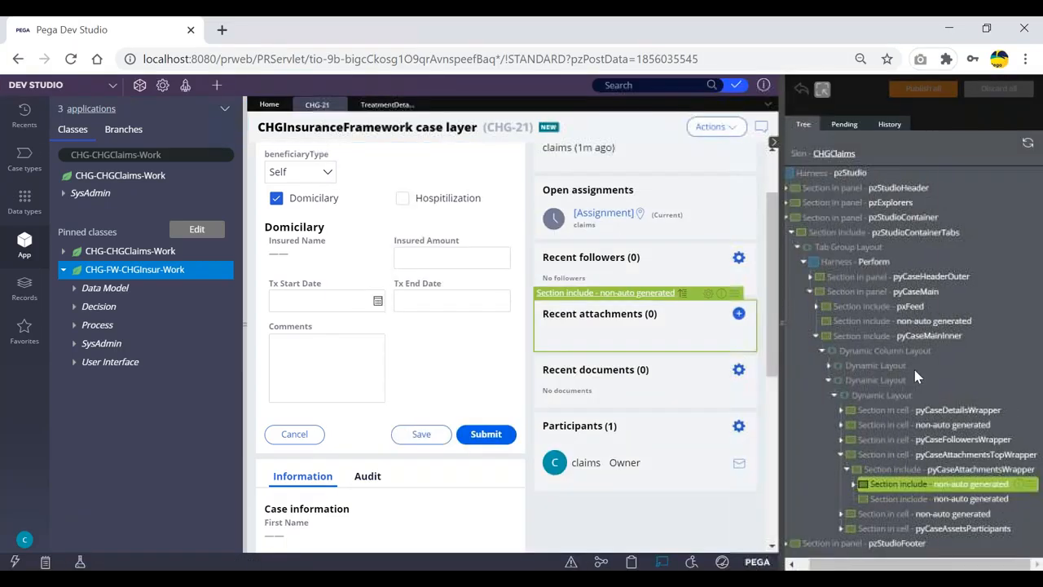
# - Locate pyCaseAttachmentsTopWrapper in the Live UI tree and open its section rule
pyautogui.click(897, 471)
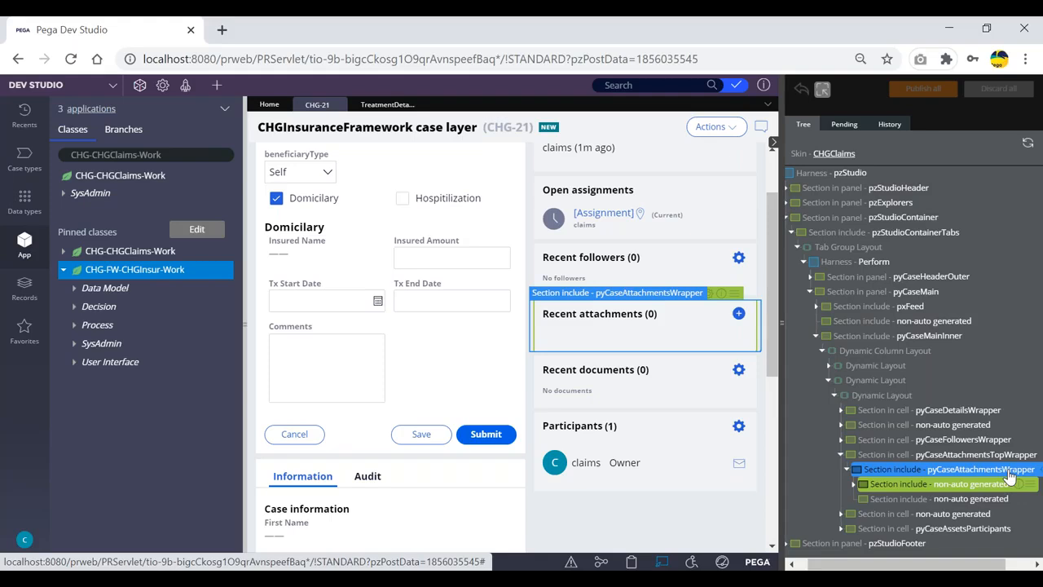
pyautogui.click(921, 489)
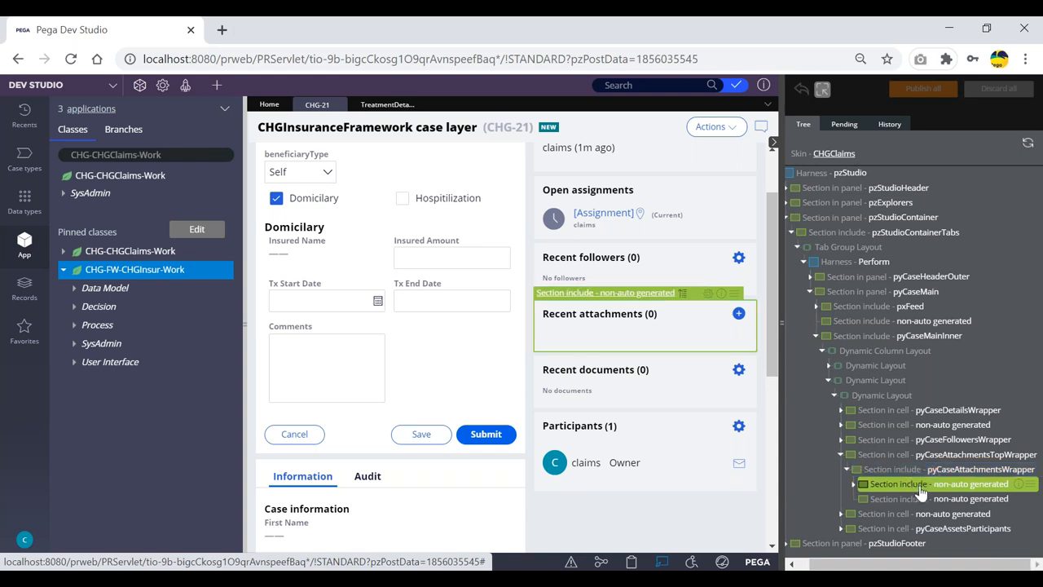
pyautogui.click(927, 473)
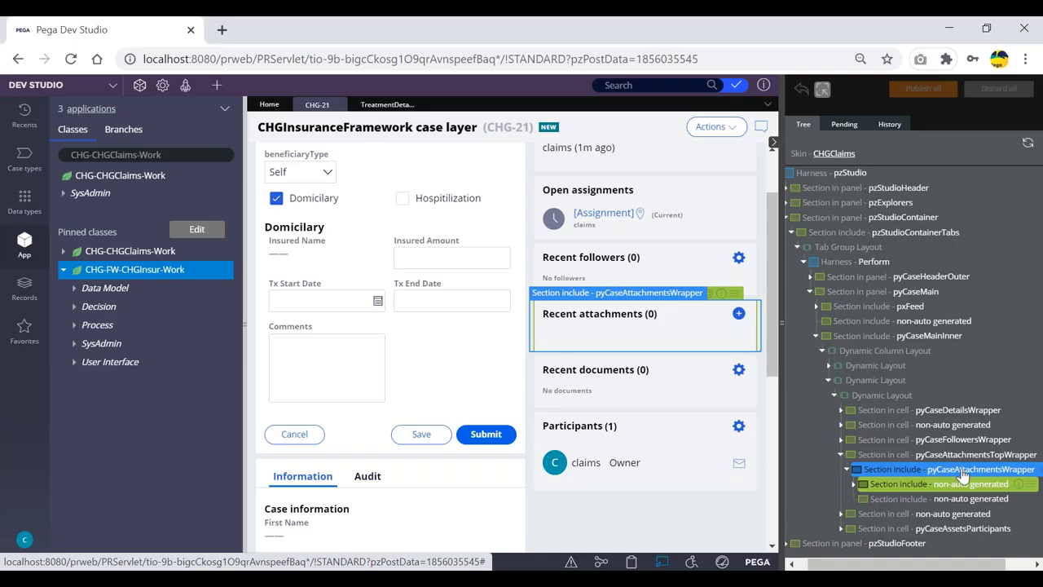
pyautogui.click(927, 458)
pyautogui.click(926, 458)
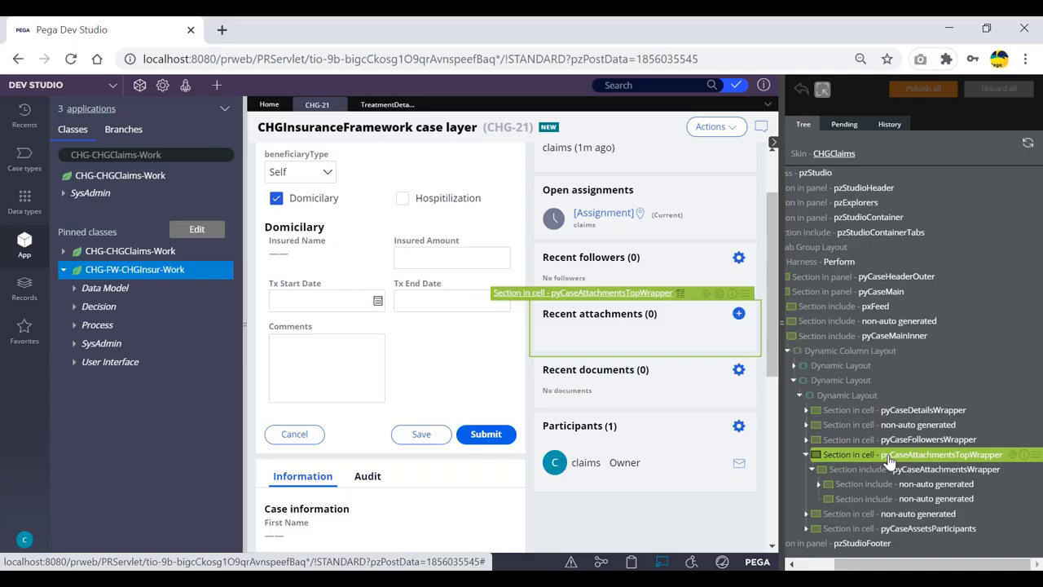
pyautogui.click(1013, 455)
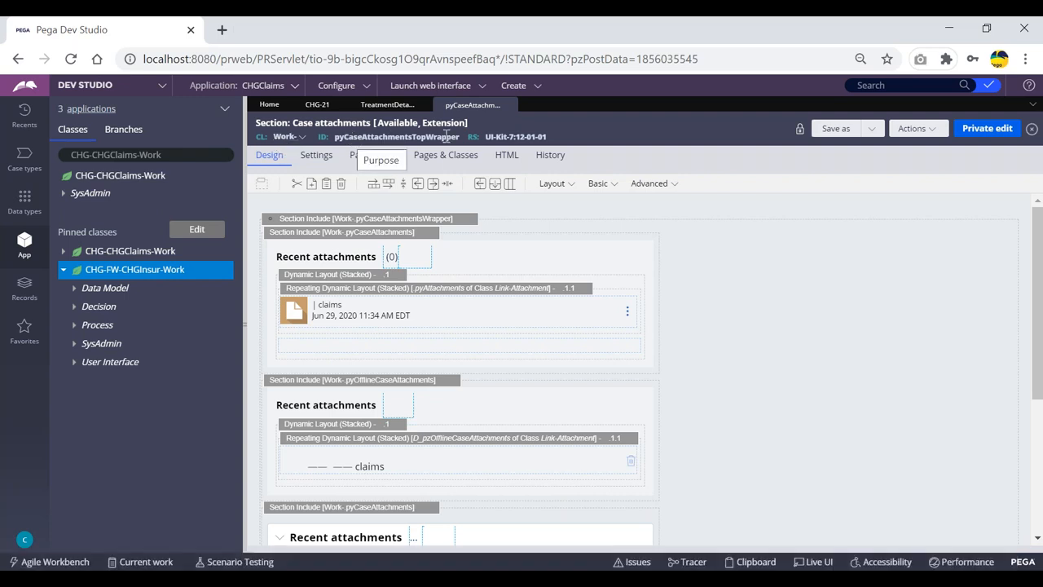
# - Review the design of the pyCaseAttachmentsTopWrapper section and the layouts in TreatmentDetailsSec
pyautogui.doubleClick(366, 137)
pyautogui.click(583, 133)
pyautogui.scroll(-3, 406, 246)
pyautogui.scroll(3, 405, 253)
pyautogui.click(390, 105)
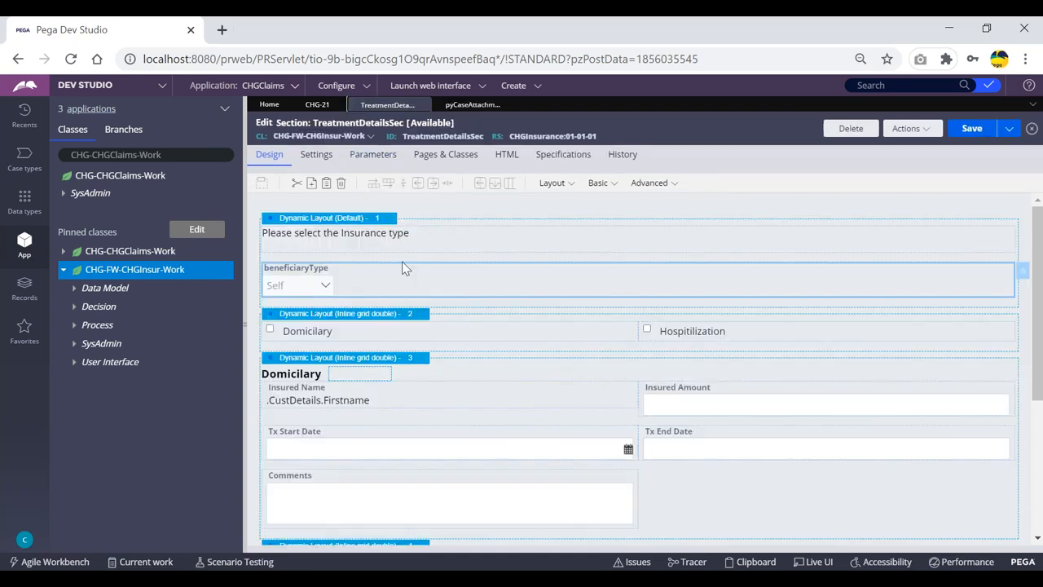
pyautogui.scroll(-4, 440, 309)
pyautogui.scroll(4, 418, 358)
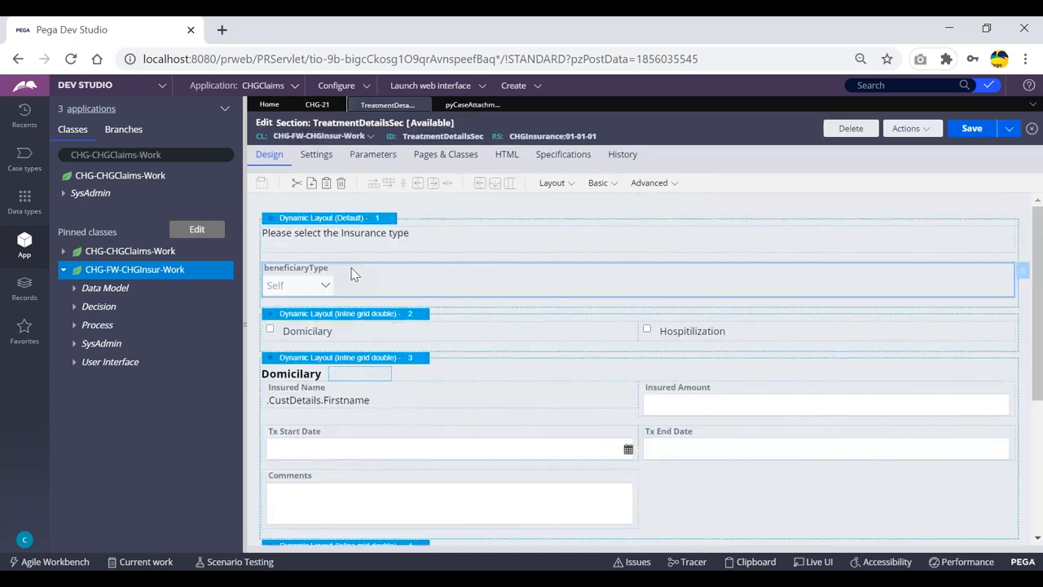
# - Return to the CHG-21 case, clear Domicilary and select Hospitilization
pyautogui.click(316, 105)
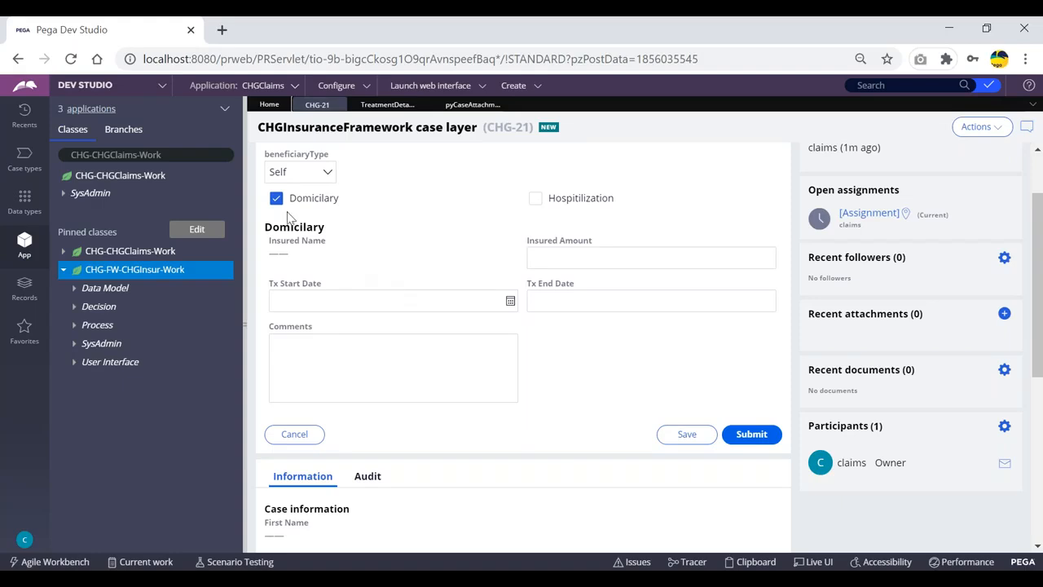
pyautogui.click(276, 198)
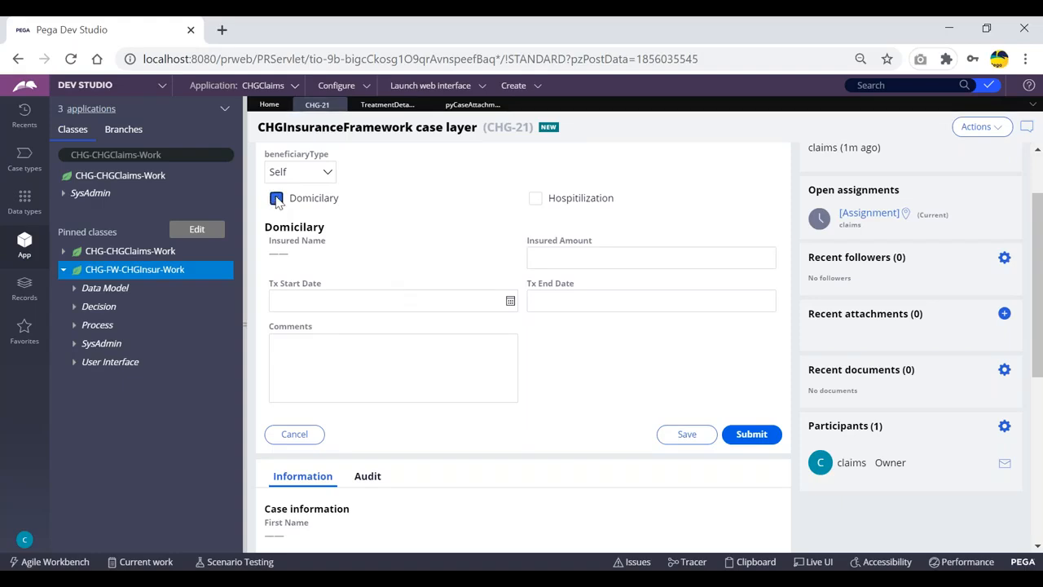
pyautogui.click(535, 199)
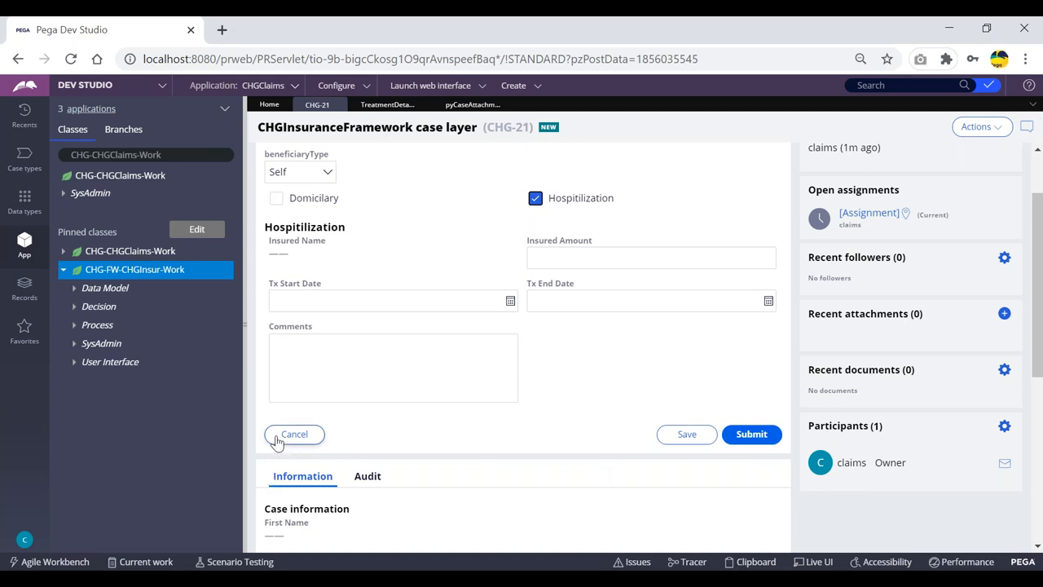
# - Copy the section ID pyCaseAttachmentsTopWrapper and return to the lower layouts of TreatmentDetailsSec
pyautogui.click(460, 105)
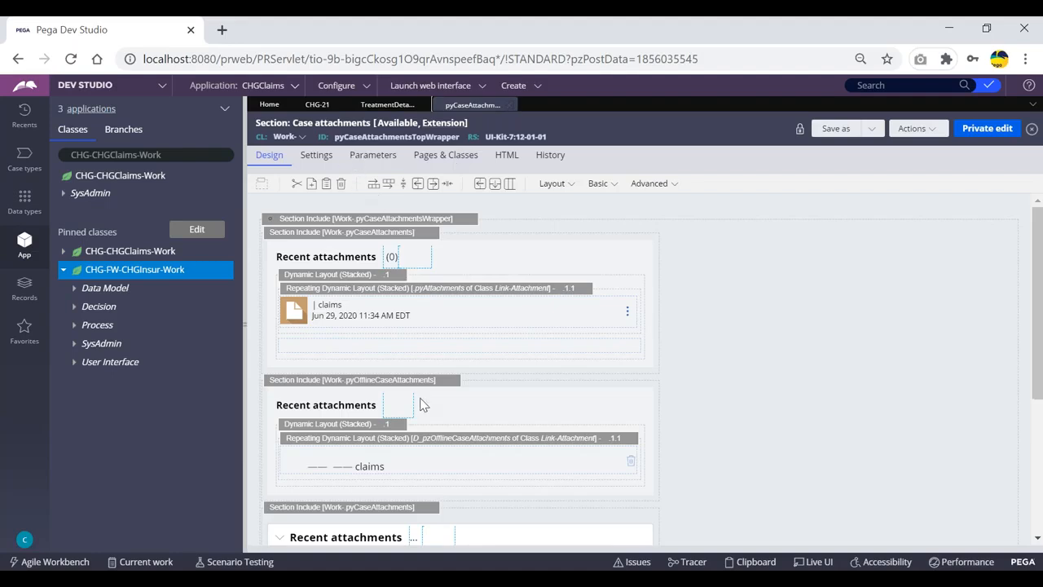
pyautogui.doubleClick(385, 136)
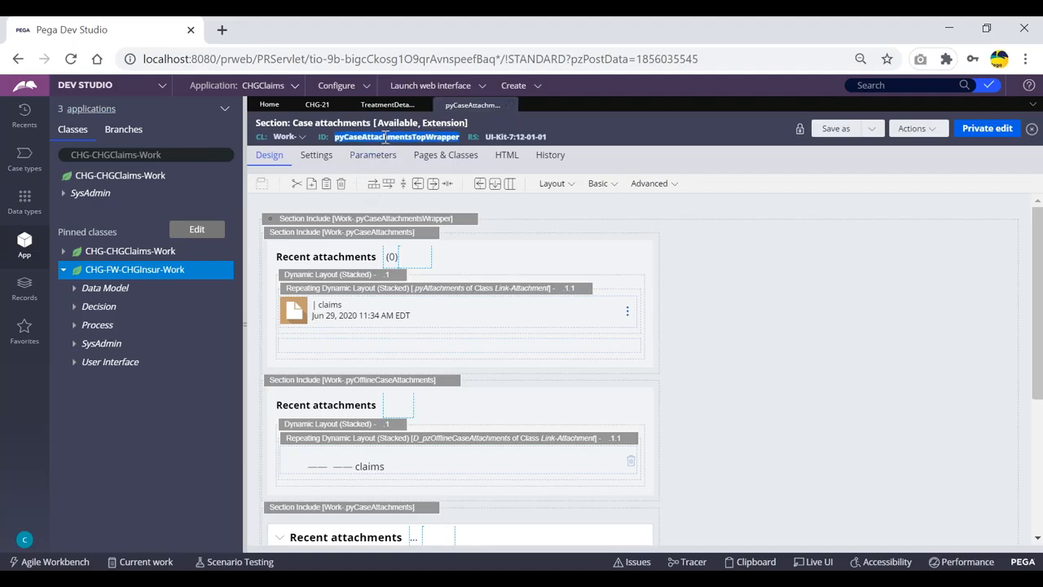
pyautogui.click(419, 104)
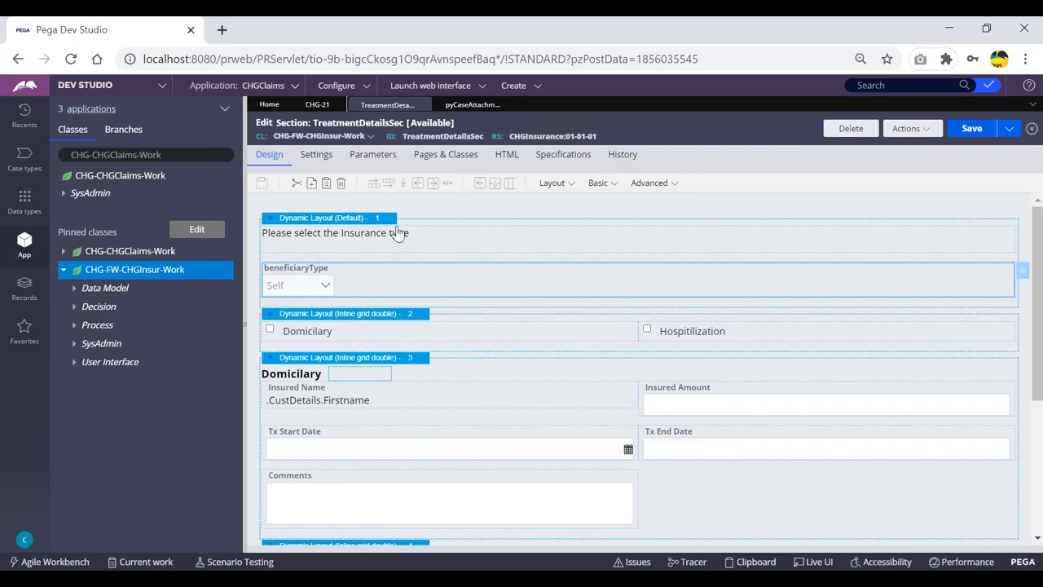
pyautogui.scroll(-3, 414, 358)
pyautogui.scroll(3, 414, 357)
pyautogui.scroll(-2, 374, 214)
pyautogui.scroll(2, 342, 221)
pyautogui.scroll(-2, 553, 209)
pyautogui.click(564, 185)
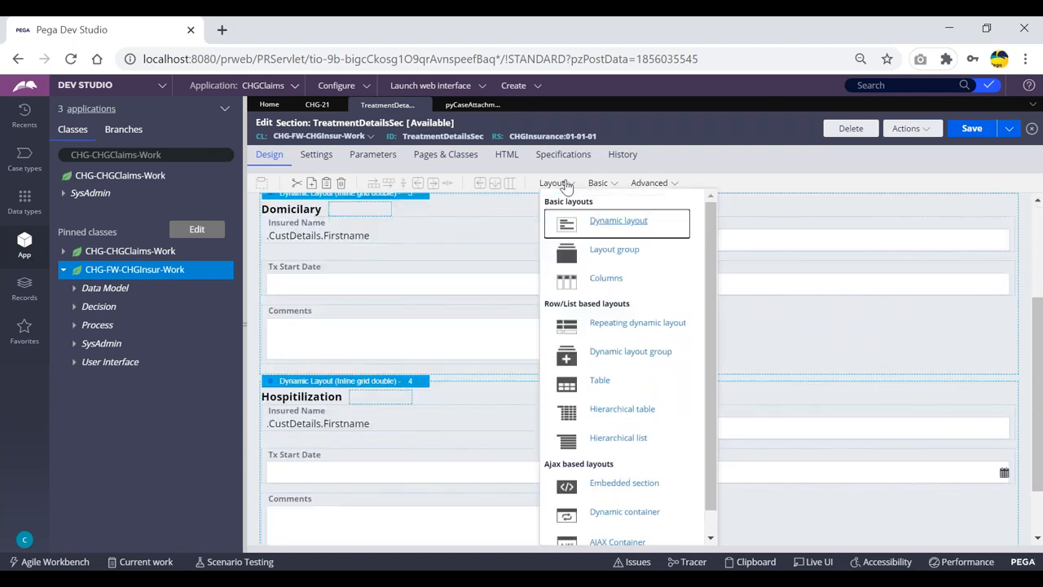
pyautogui.scroll(-1, 587, 318)
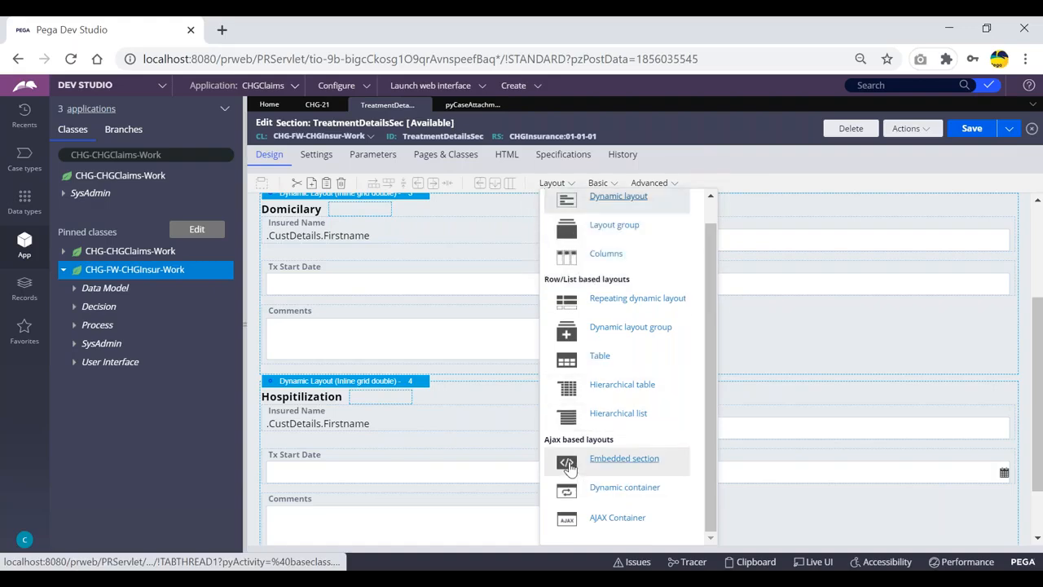
pyautogui.moveTo(568, 465); pyautogui.dragTo(547, 541)
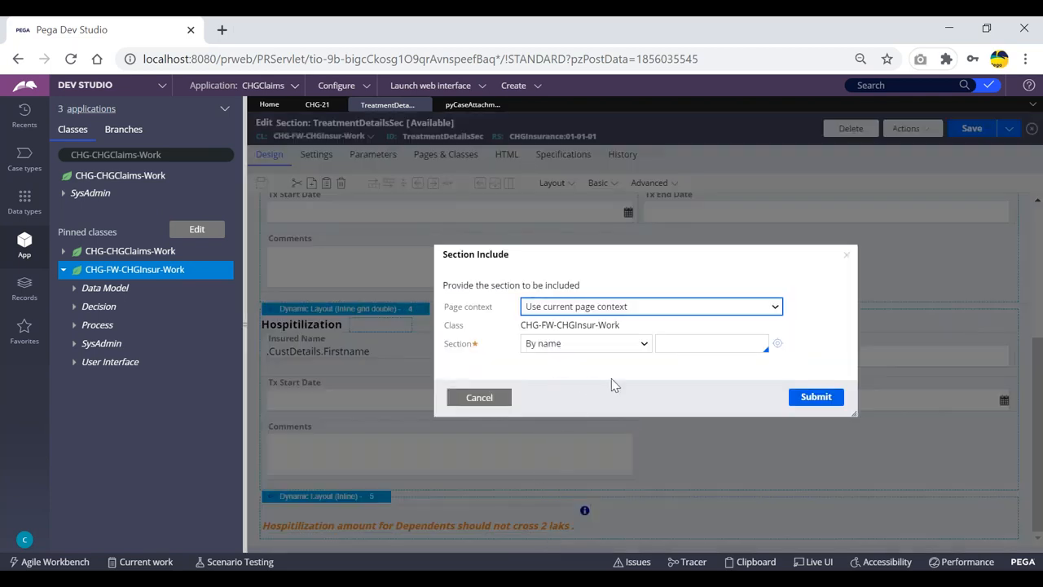
pyautogui.click(479, 399)
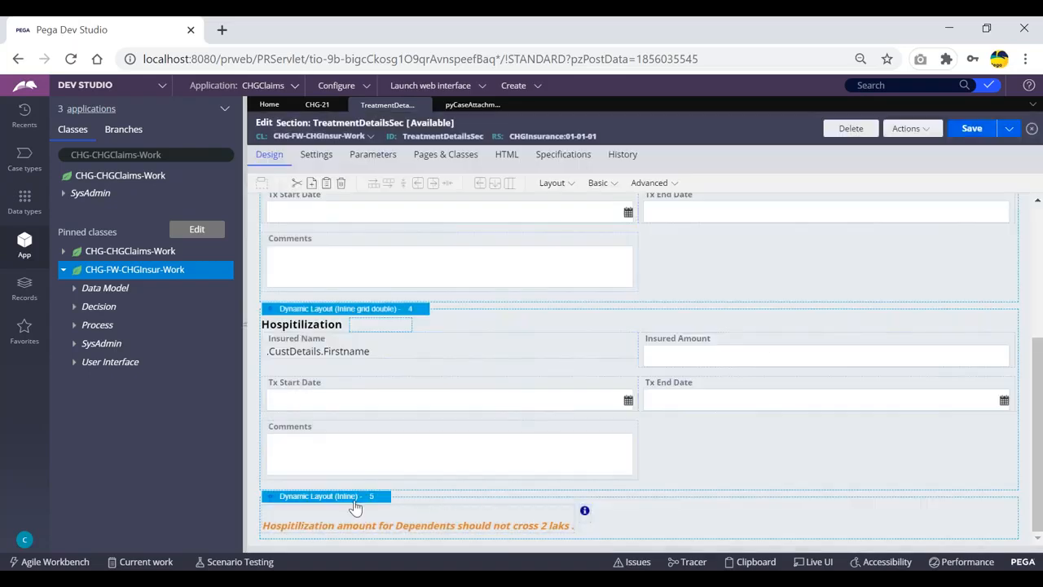
# - Add a section include to TreatmentDetailsSec between the Hospitilization layout and the layout with the dependents amount message
pyautogui.click(565, 186)
pyautogui.moveTo(580, 464); pyautogui.dragTo(460, 507)
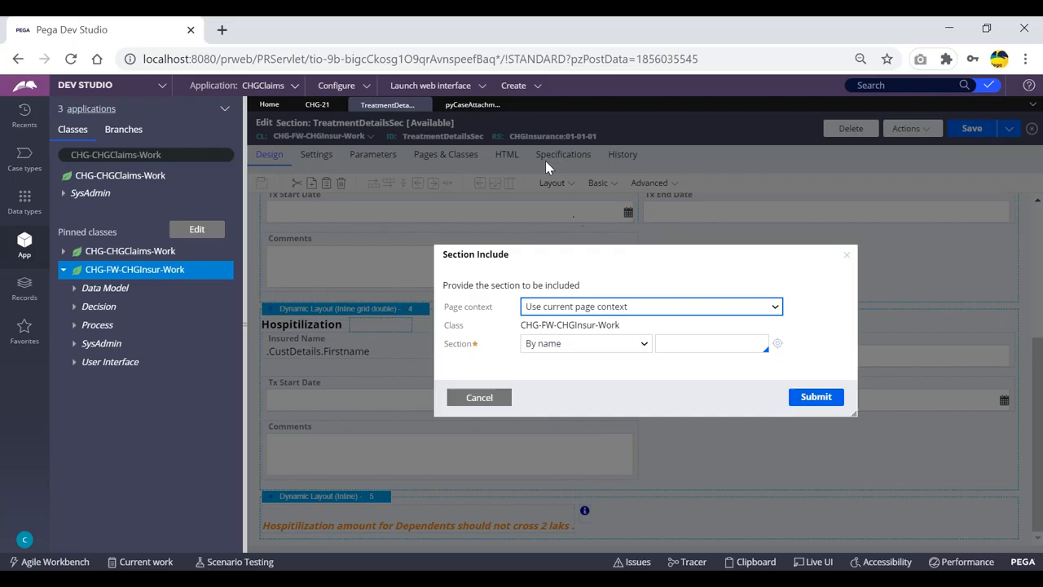
pyautogui.click(681, 343)
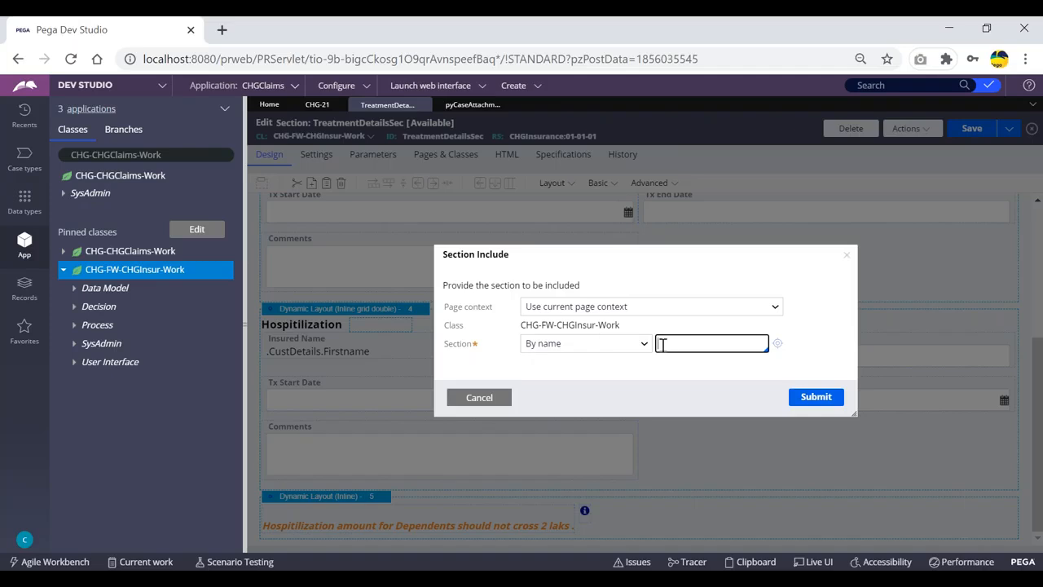
# - Check which class the pyCaseAttachmentsTopWrapper section belongs to and compare it with the class of TreatmentDetailsSec
pyautogui.click(471, 104)
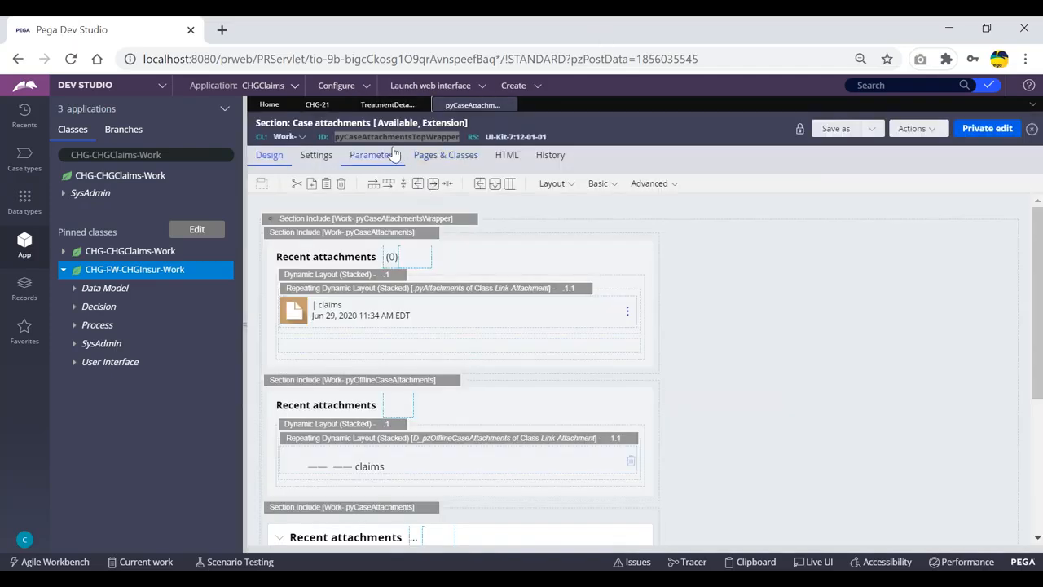
pyautogui.click(386, 140)
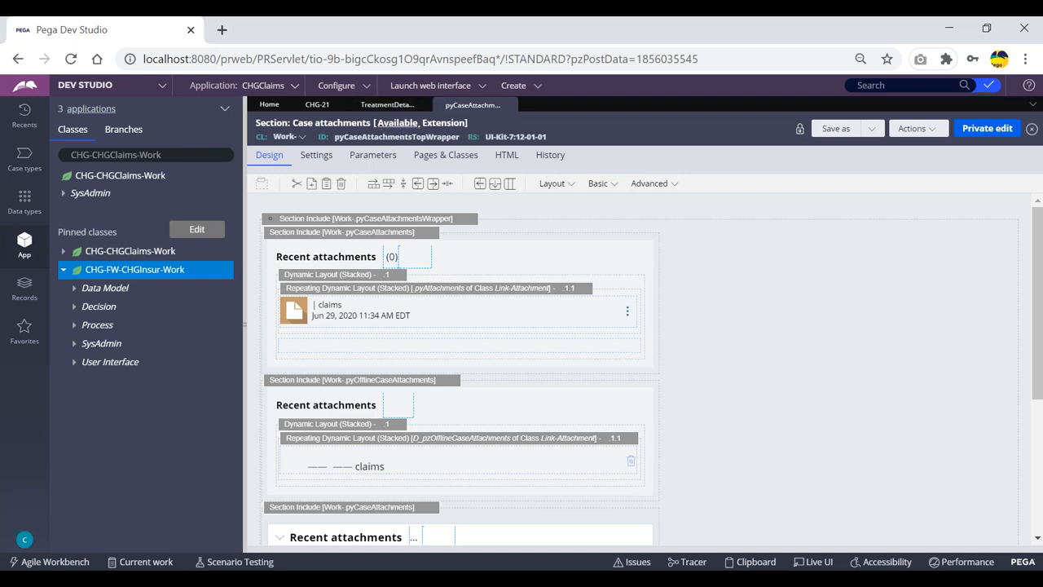
pyautogui.click(386, 106)
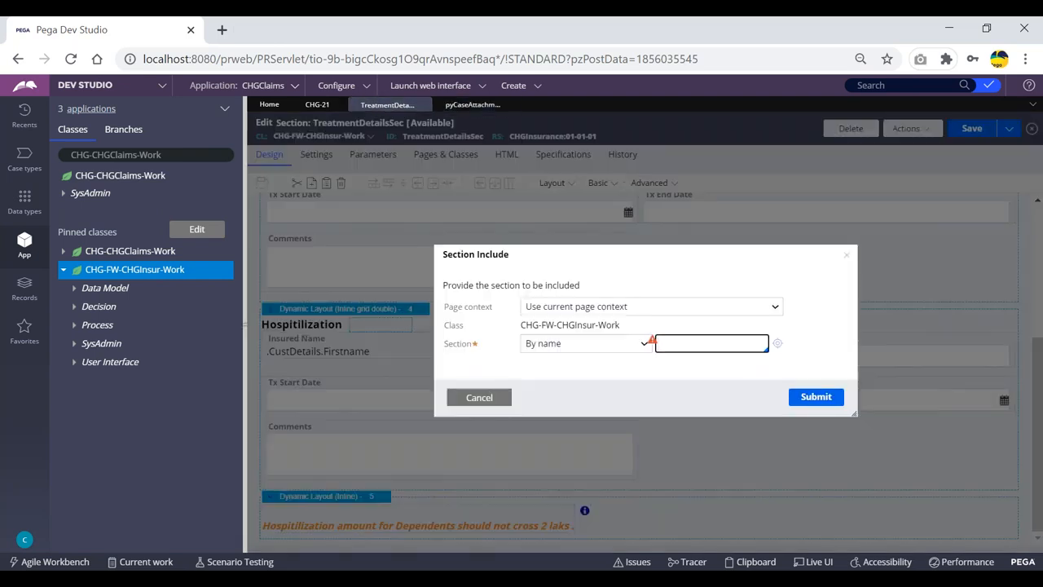
pyautogui.press('Down')
pyautogui.press('Down')
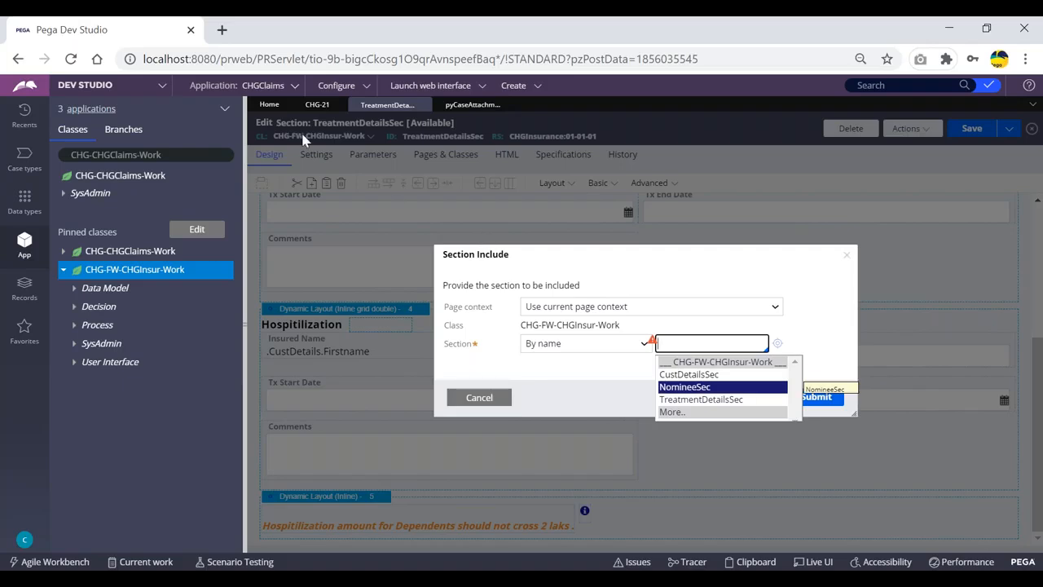
pyautogui.click(343, 144)
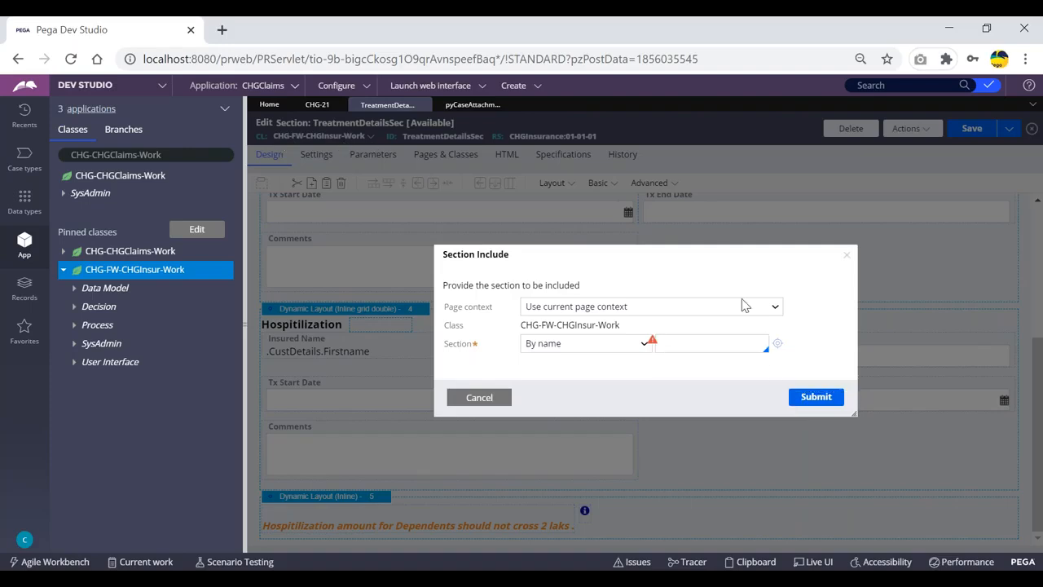
# - Expand the section name suggestions for the include beyond CHG-FW-CHGInsur-Work to the full list with inherited classes
pyautogui.click(688, 342)
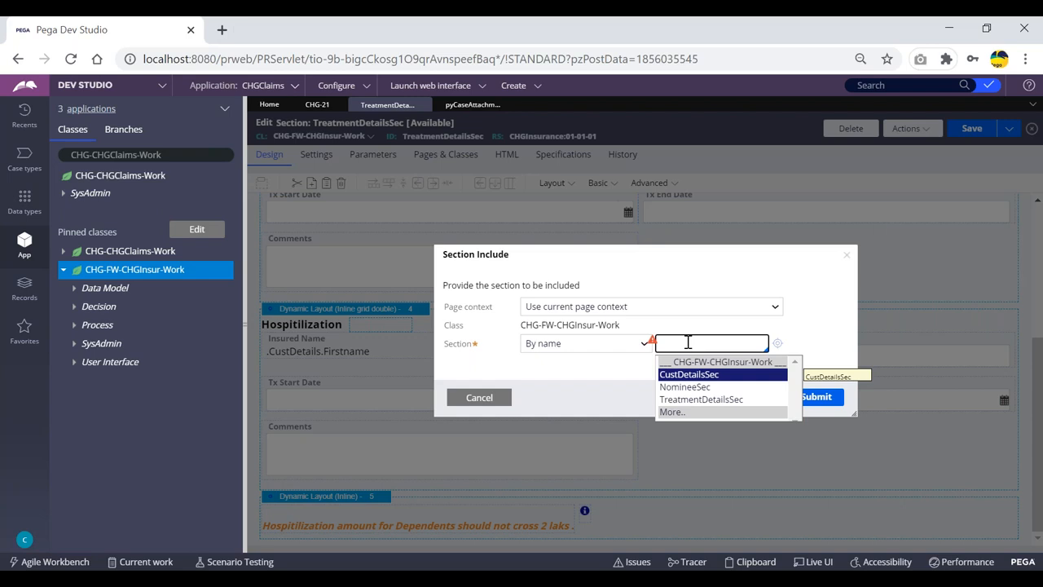
pyautogui.press('Down')
pyautogui.press('Down')
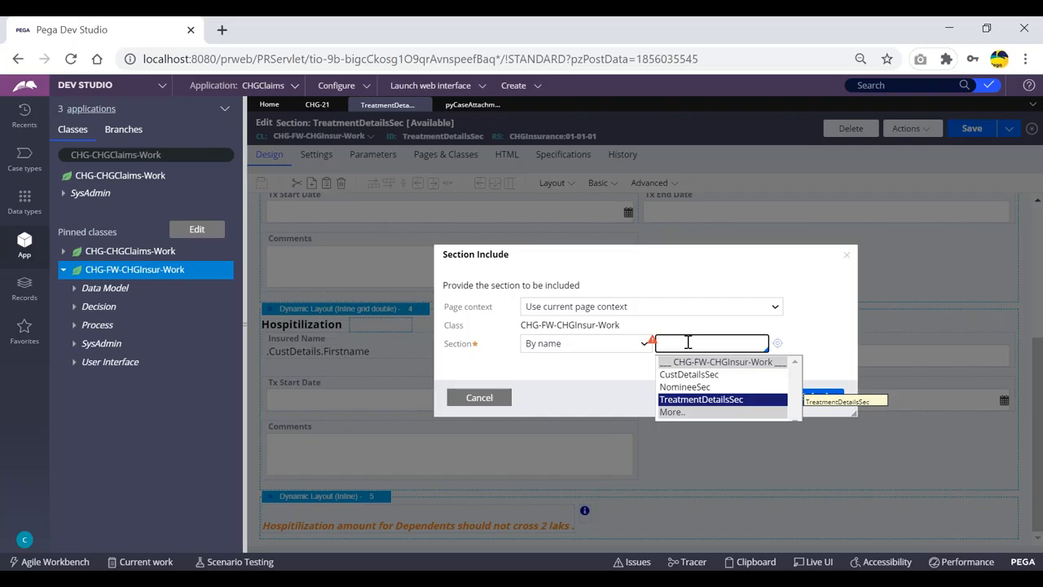
pyautogui.press('Down')
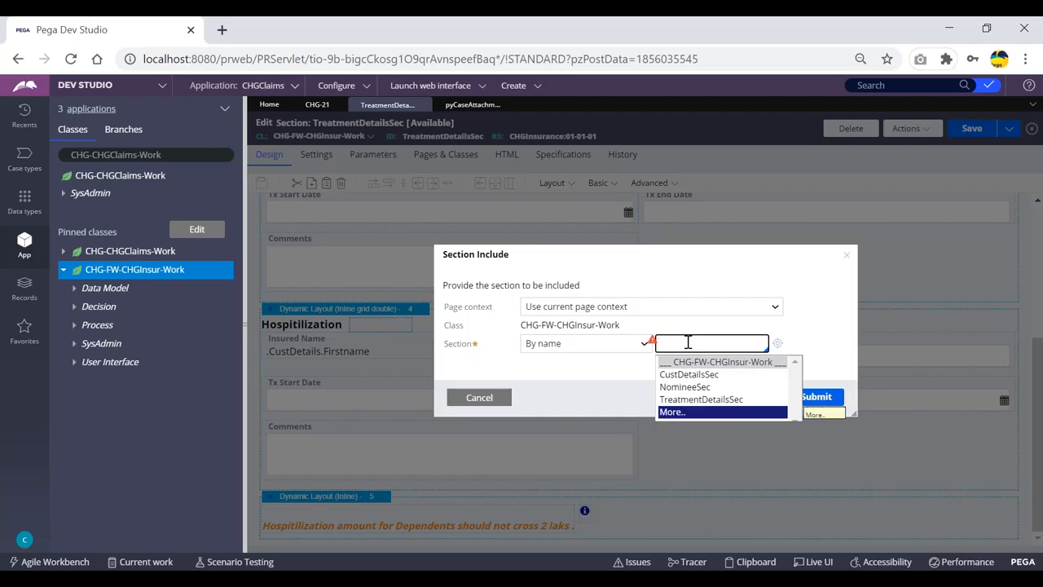
pyautogui.press('Return')
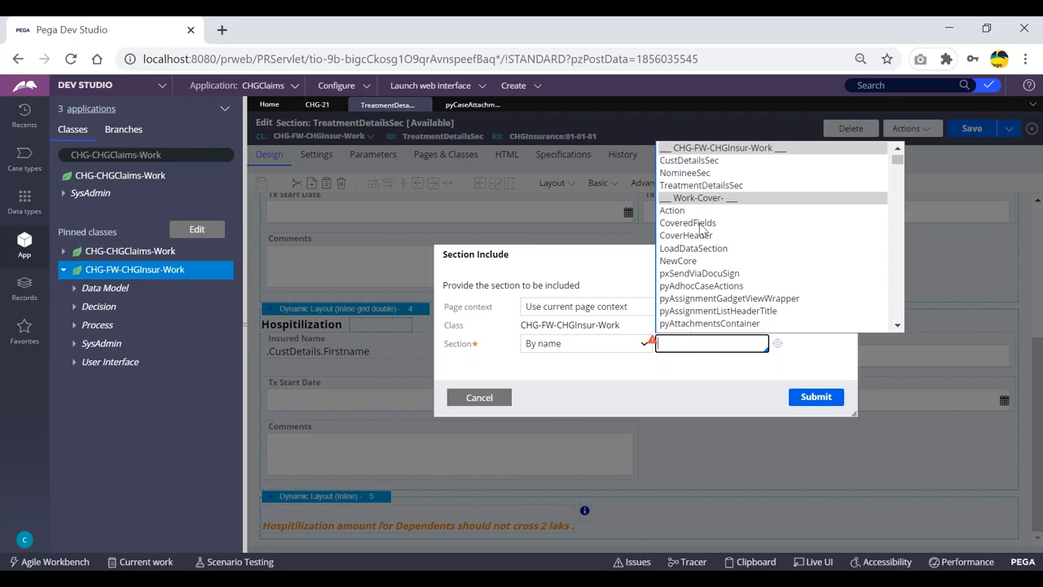
# - Choose pyCaseAttachmentsTopWrapper from the Work- class sections as the section to include by name and submit the include
pyautogui.scroll(-5, 708, 248)
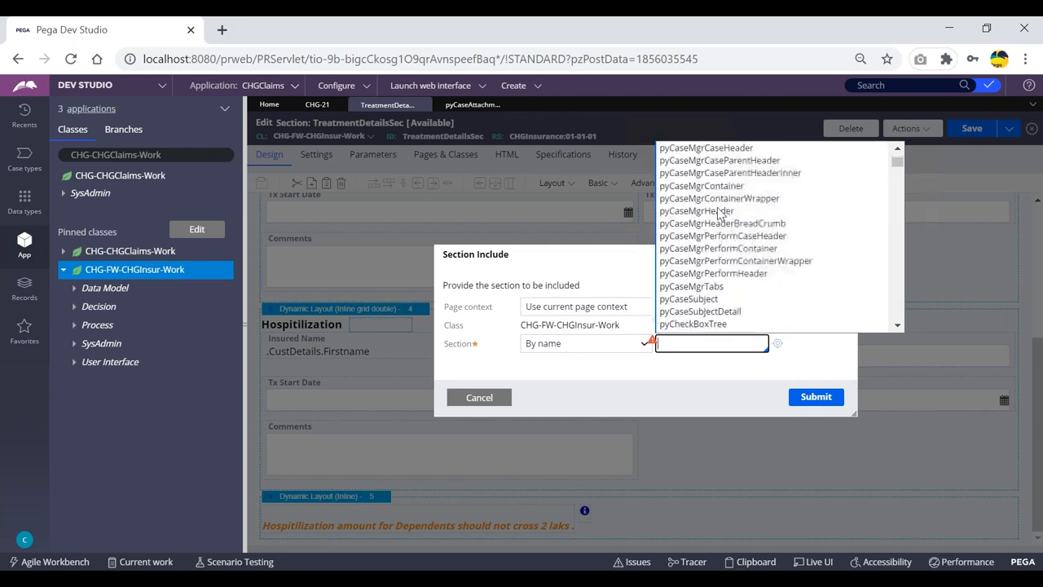
pyautogui.scroll(-3, 701, 170)
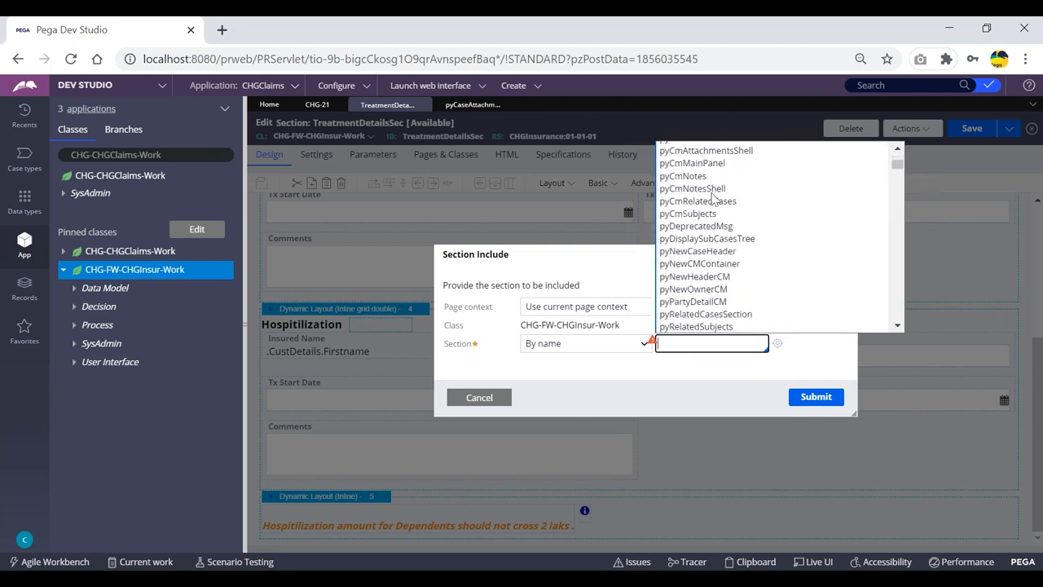
pyautogui.scroll(-5, 721, 228)
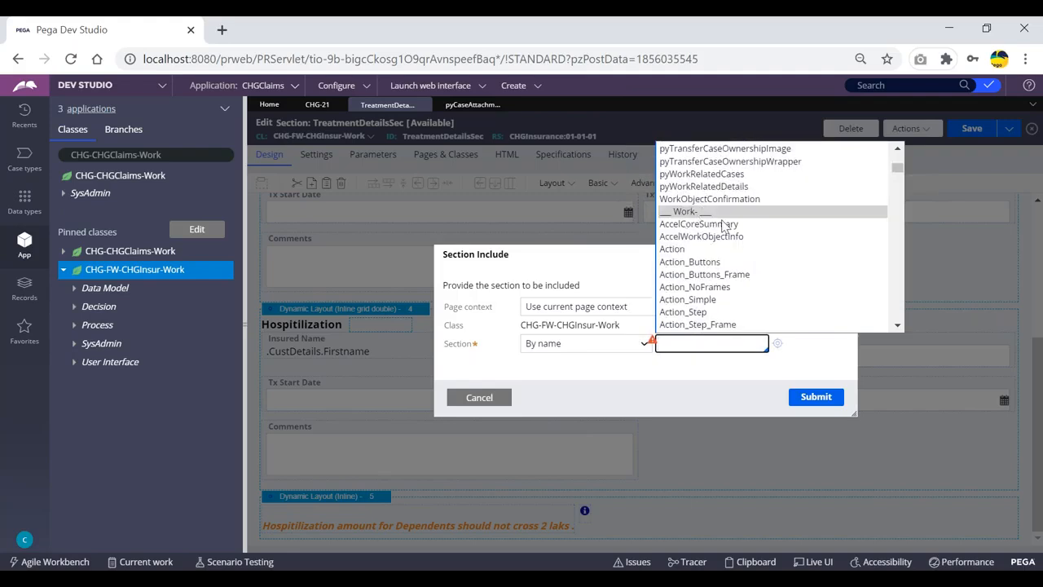
pyautogui.scroll(-1, 723, 286)
pyautogui.scroll(-1, 723, 285)
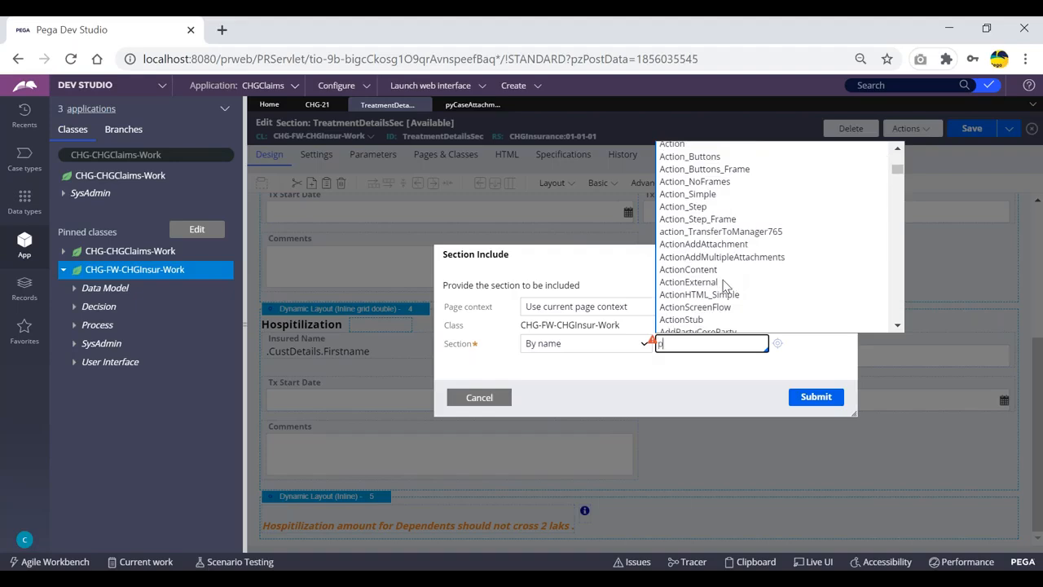
pyautogui.write('ycas')
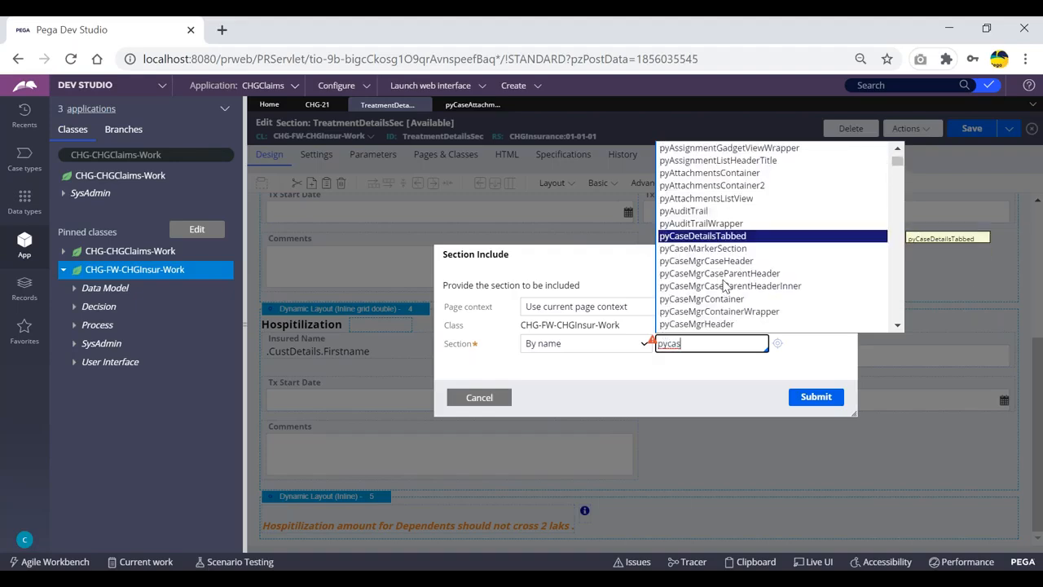
pyautogui.write('eatta')
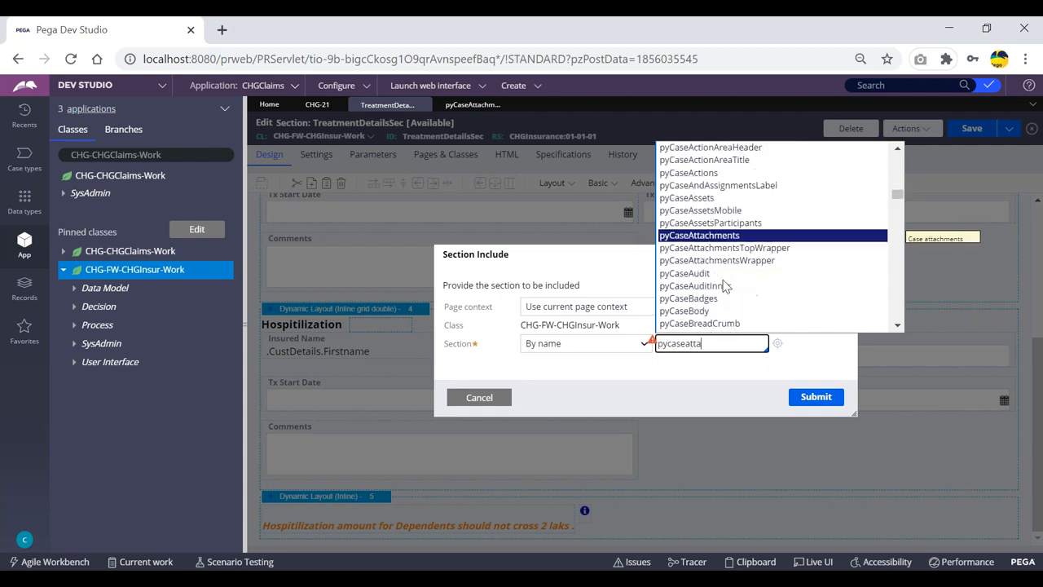
pyautogui.click(738, 248)
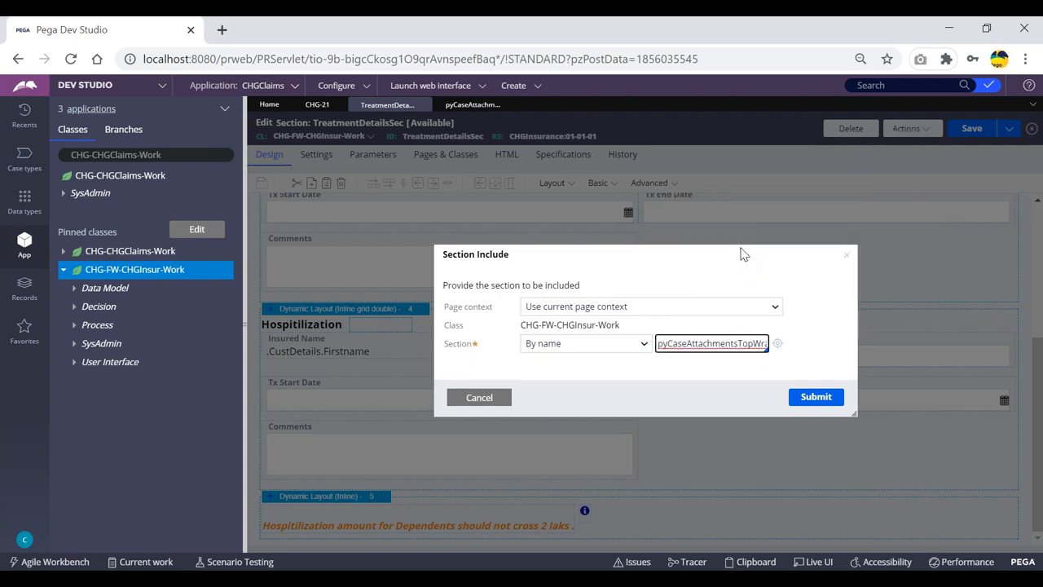
pyautogui.click(812, 405)
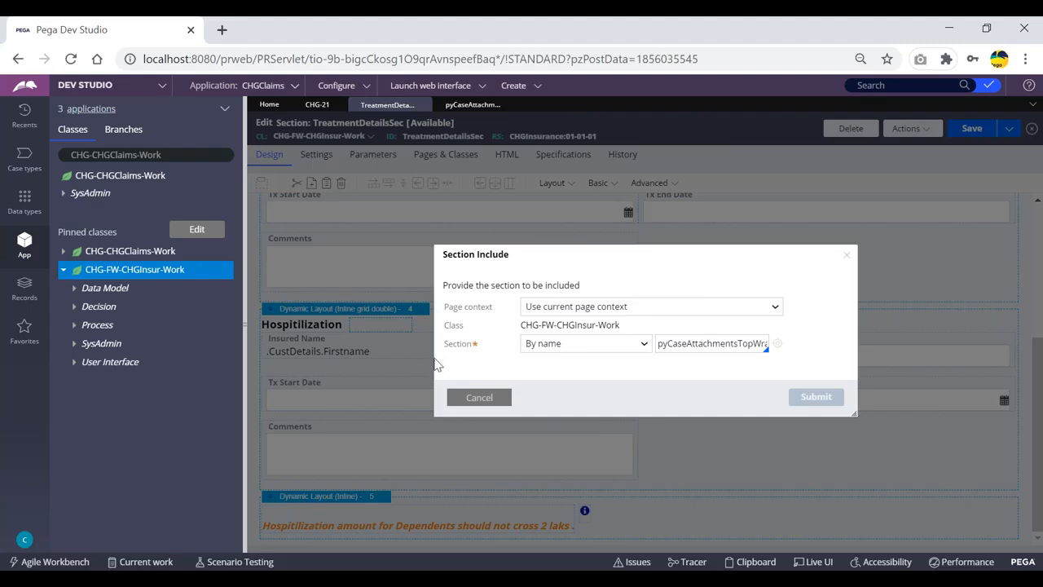
# - Review the placement of the included attachments section between the Hospitilization layout and the message layout, and save TreatmentDetailsSec
pyautogui.scroll(-1, 405, 317)
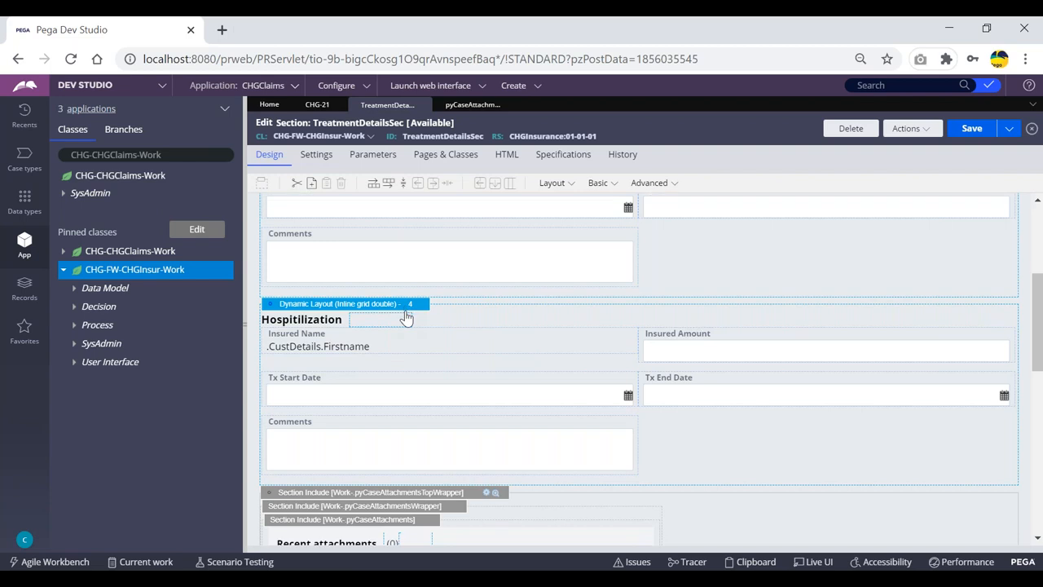
pyautogui.scroll(-1, 347, 335)
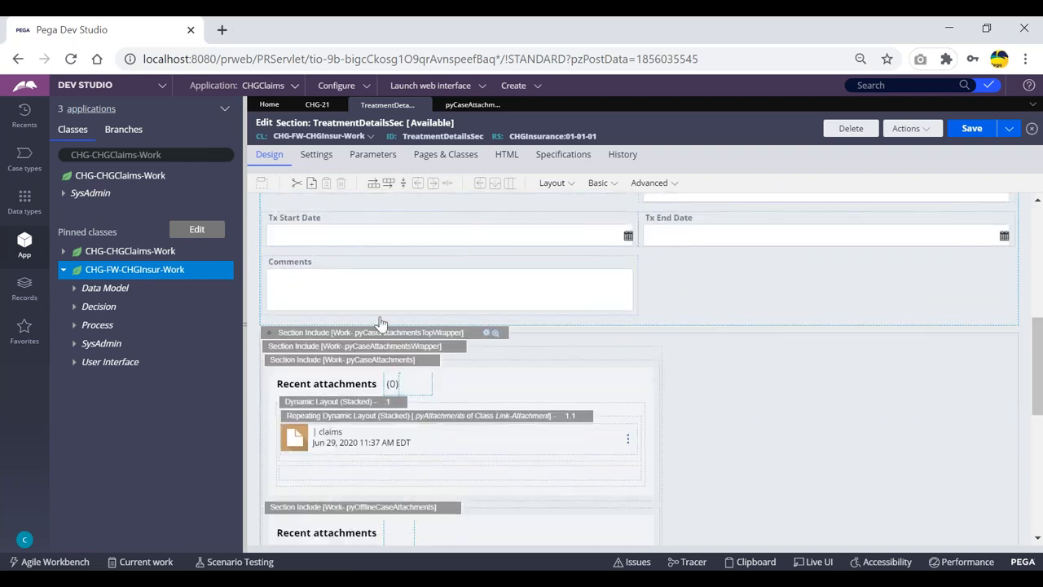
pyautogui.scroll(-4, 437, 322)
pyautogui.scroll(-2, 440, 341)
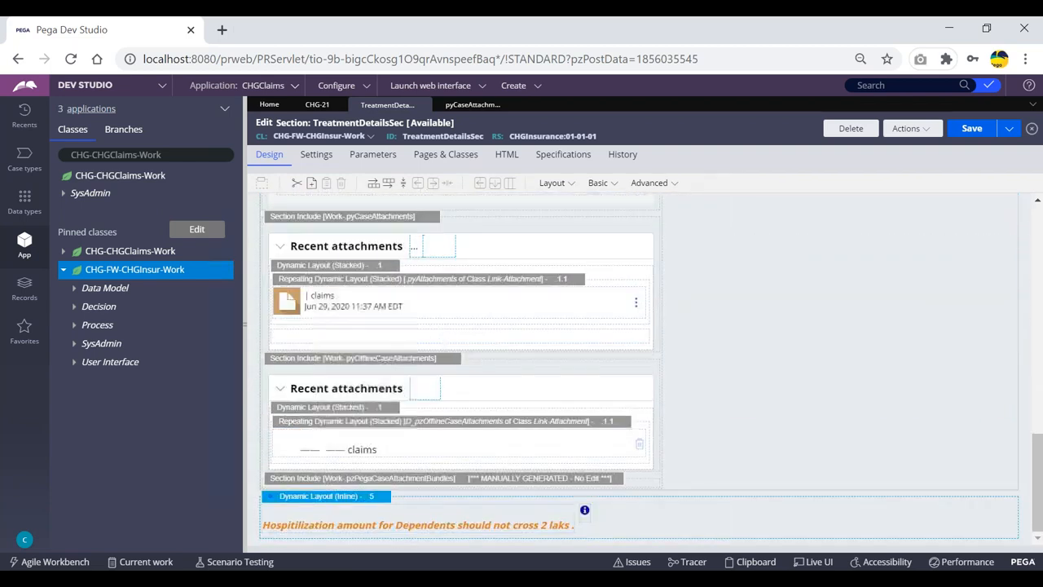
pyautogui.click(315, 505)
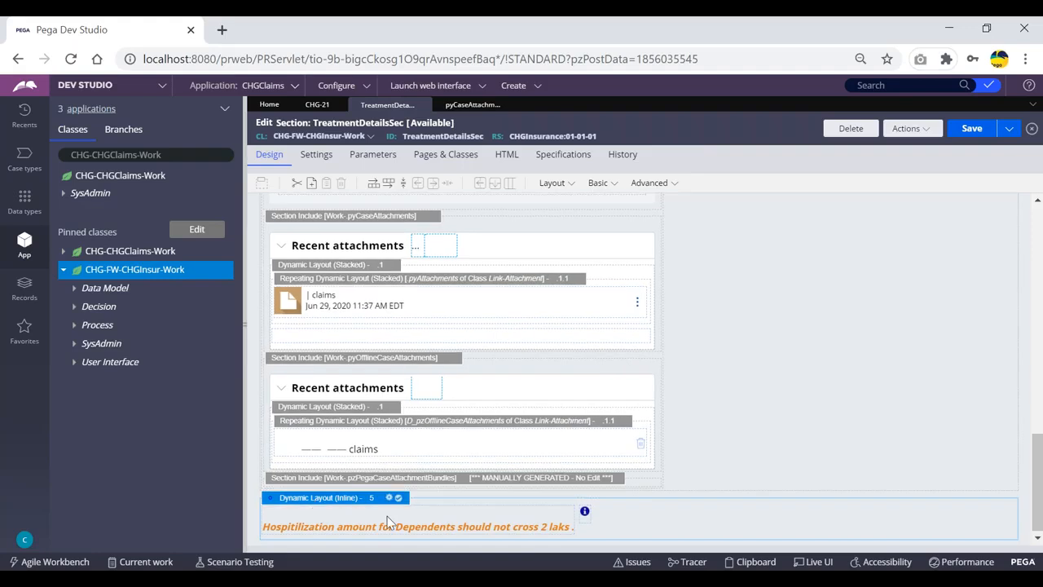
pyautogui.scroll(5, 471, 481)
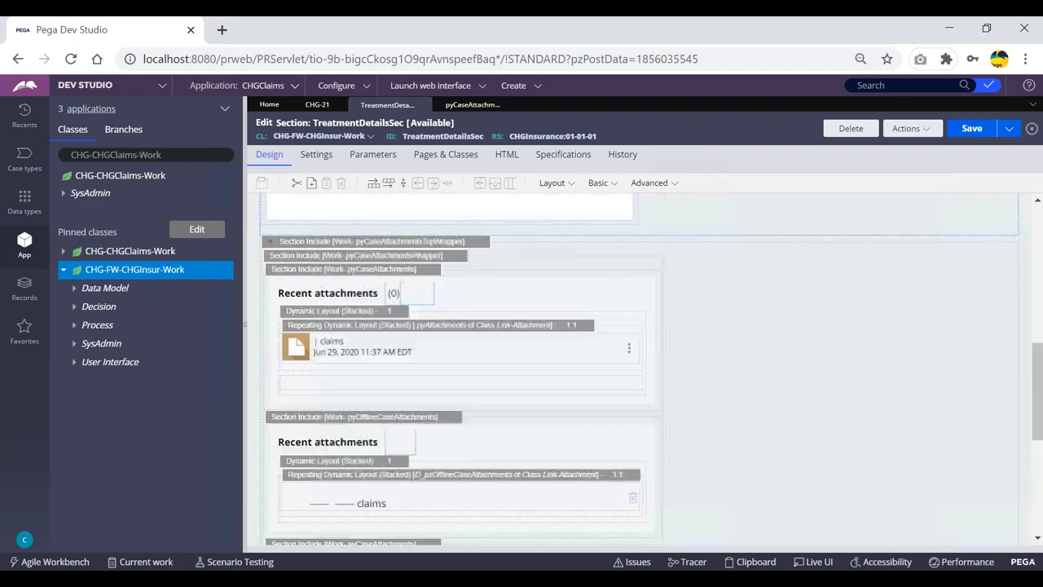
pyautogui.scroll(2, 341, 359)
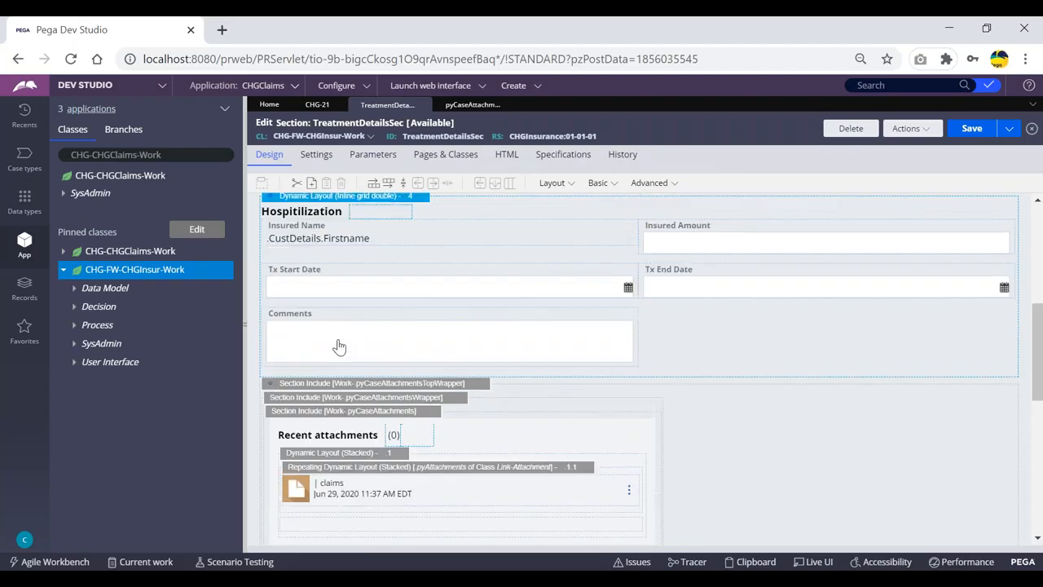
pyautogui.click(970, 129)
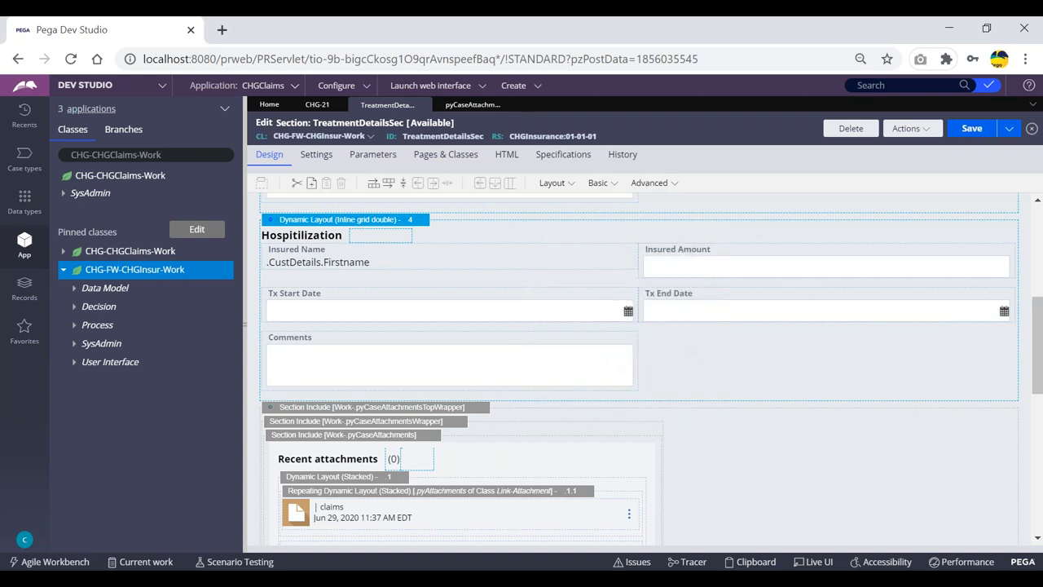
# - Create a new CHGInsuranceFramework case with the customer's first name and submit the forms up to the TreatmentDetailsFA step
pyautogui.click(515, 88)
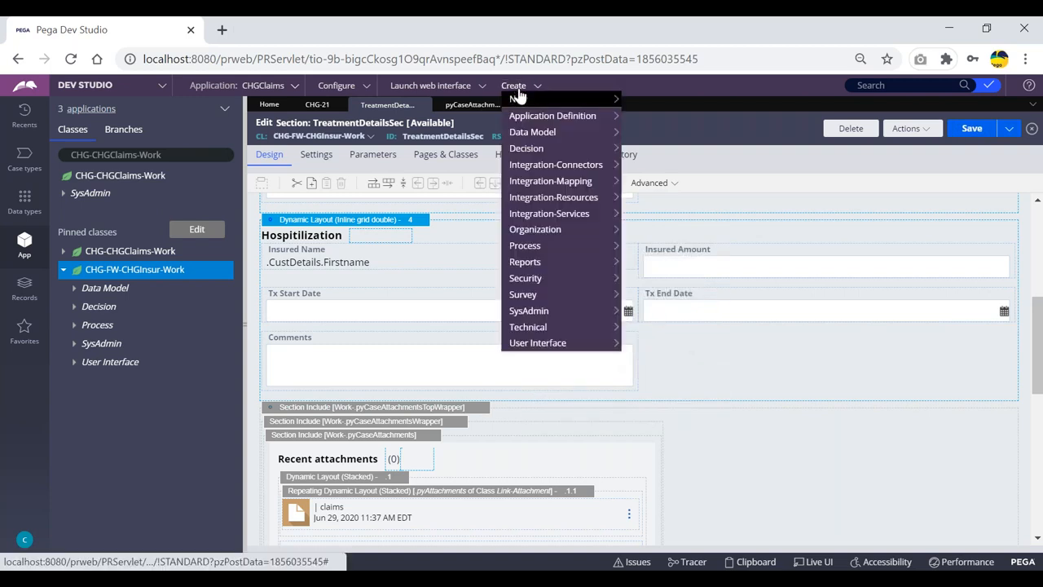
pyautogui.moveTo(518, 99)
pyautogui.click(648, 102)
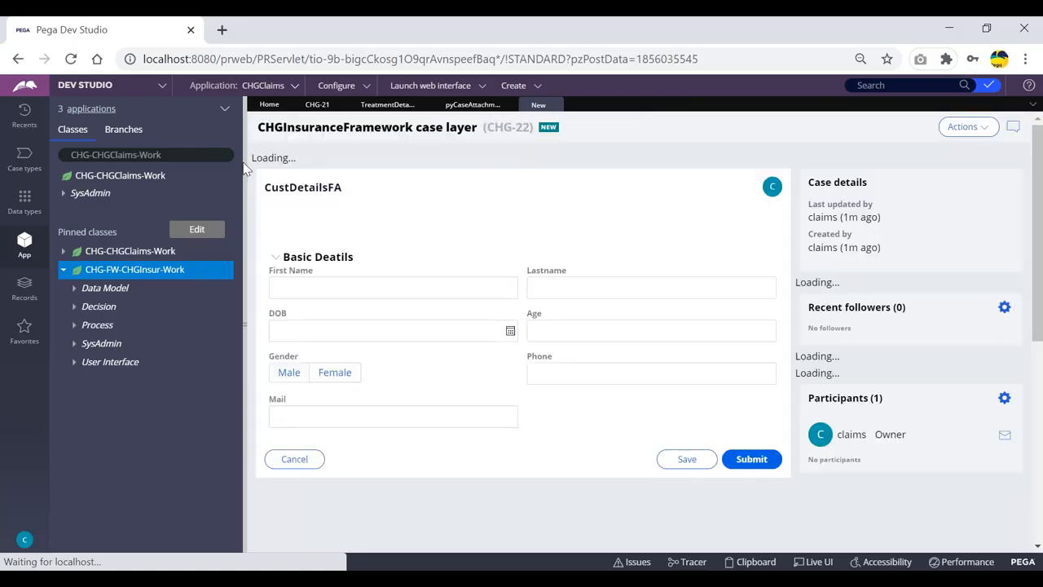
pyautogui.write('chandra')
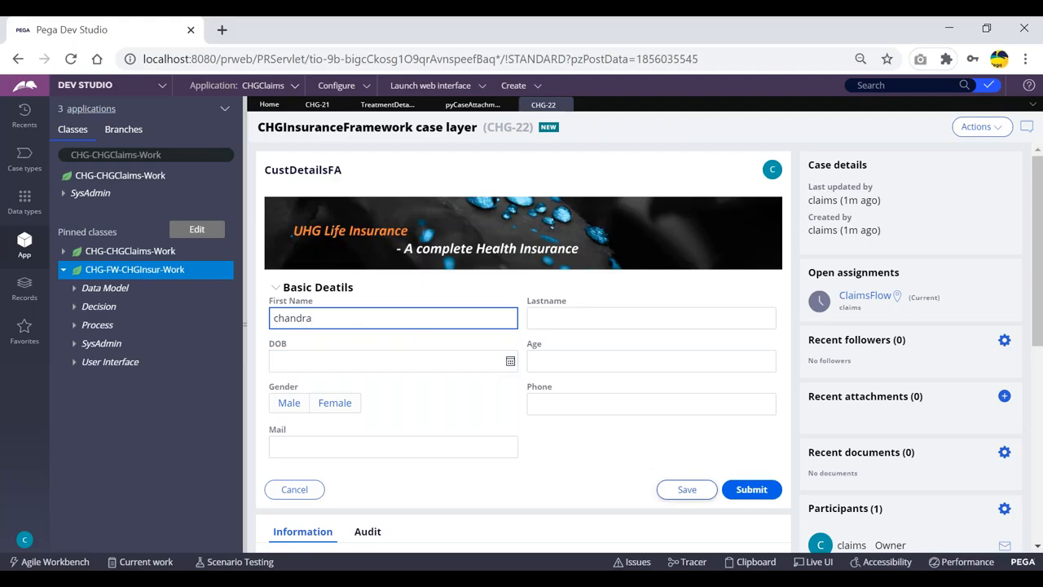
pyautogui.click(754, 491)
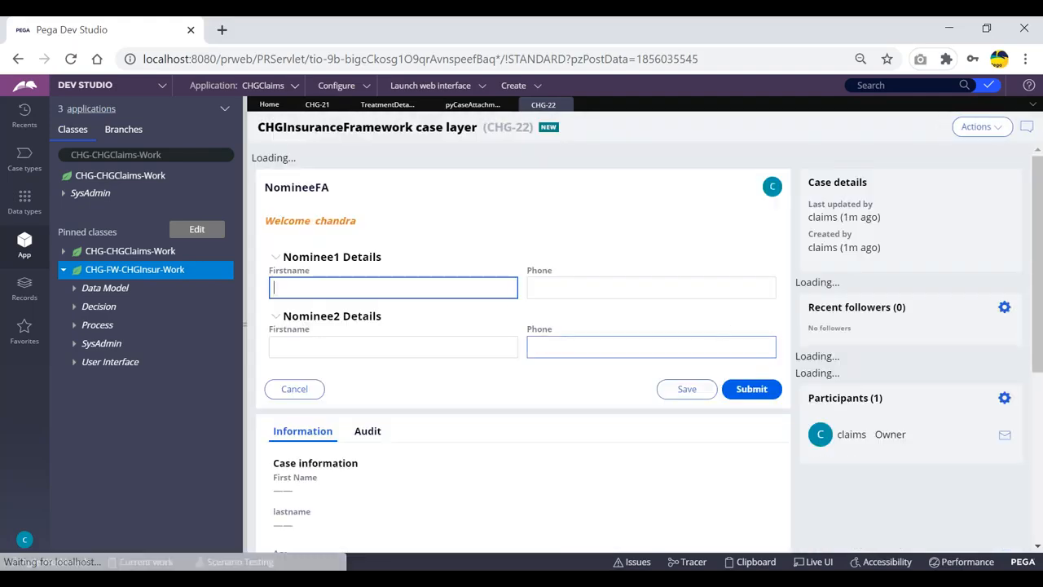
pyautogui.click(746, 372)
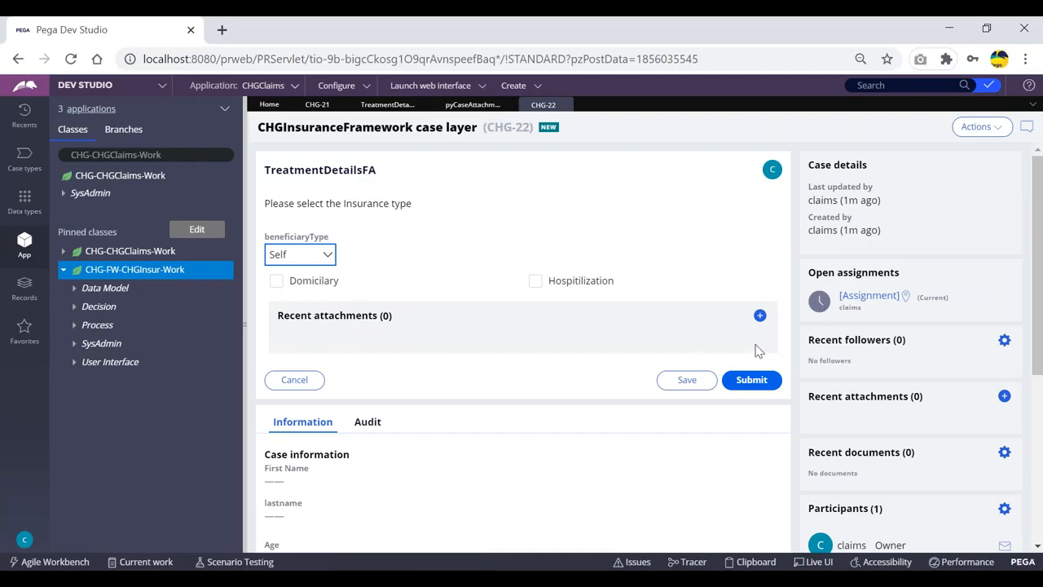
# - Attach the file 1.Pega Installation.docx to the case with category File through the embedded Recent attachments section
pyautogui.click(759, 315)
pyautogui.click(762, 333)
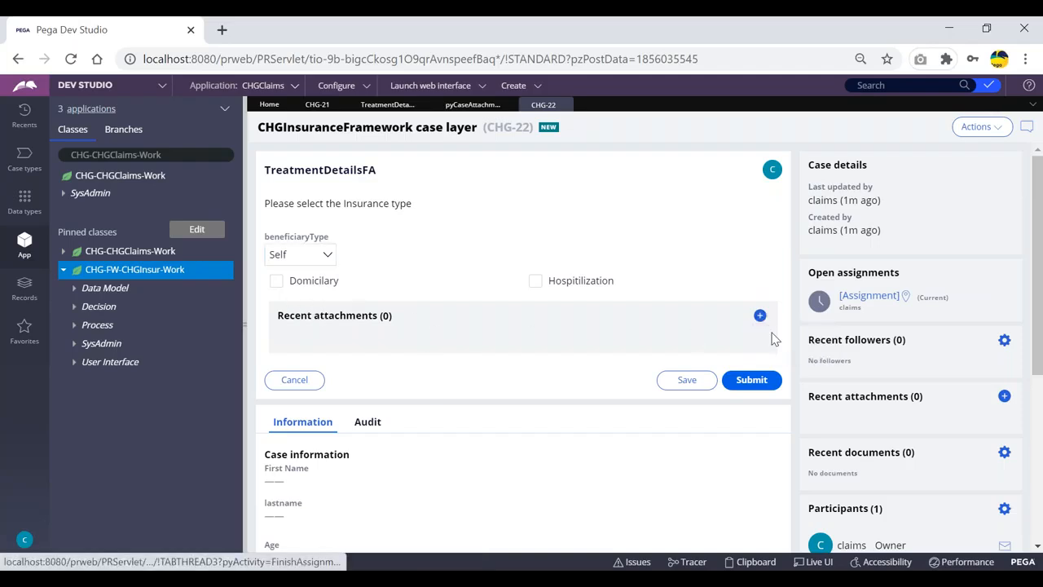
pyautogui.click(640, 361)
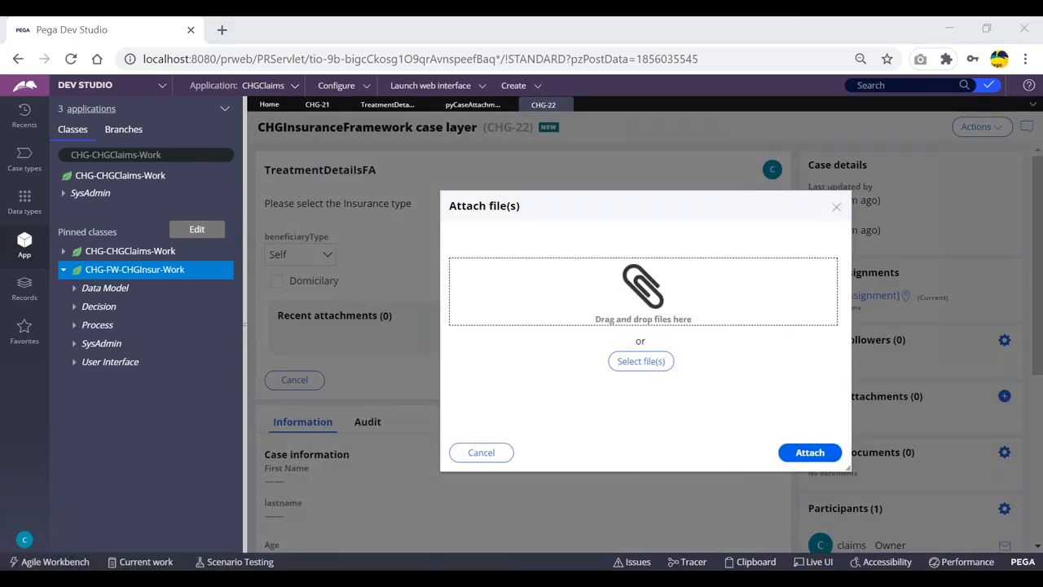
pyautogui.doubleClick(252, 223)
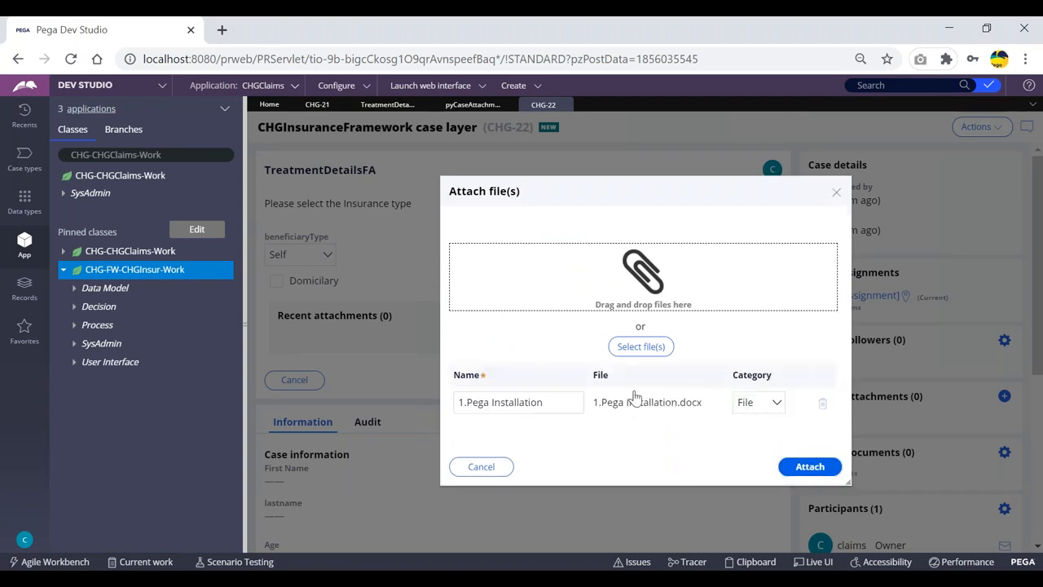
pyautogui.click(806, 467)
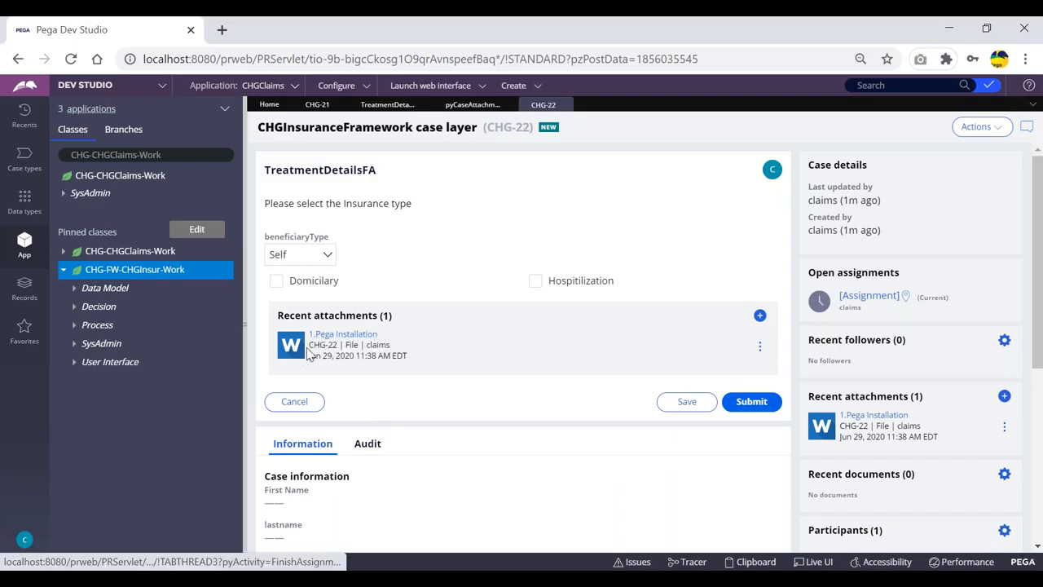
# - Inspect the attached file's details and the available attachment source options in the embedded Recent attachments section
pyautogui.moveTo(309, 349); pyautogui.dragTo(401, 355)
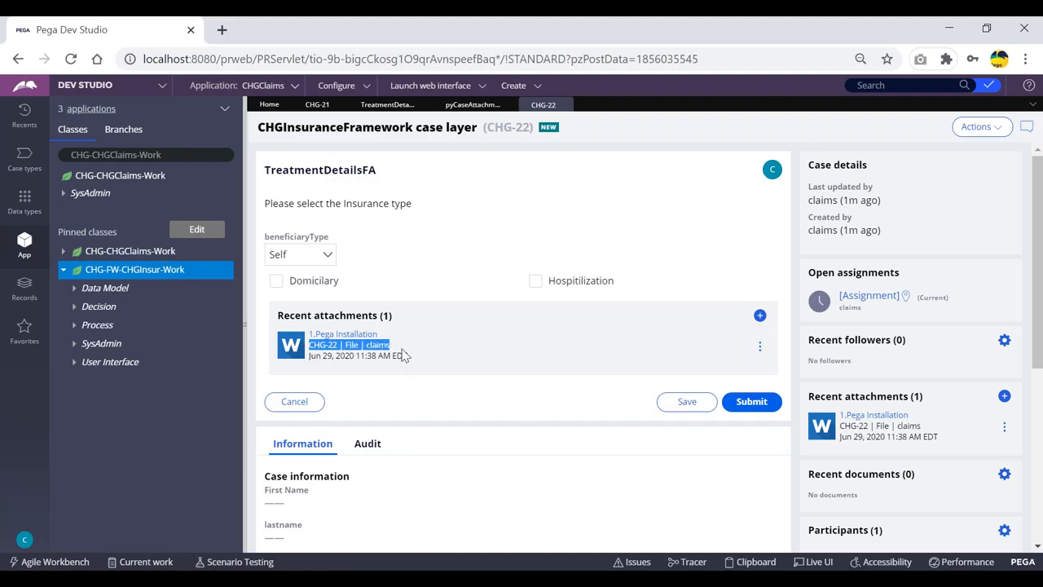
pyautogui.click(446, 355)
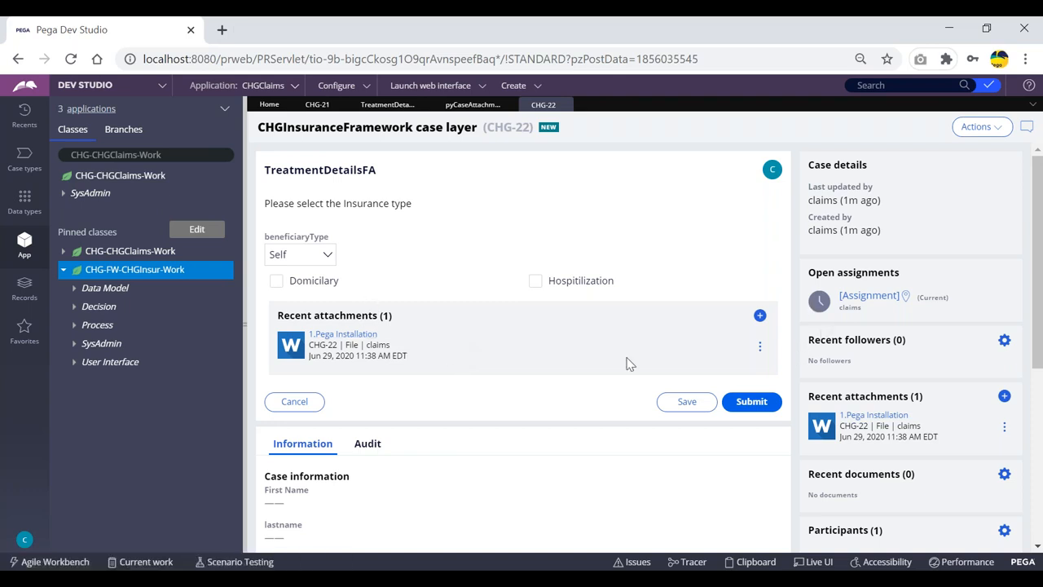
pyautogui.click(760, 315)
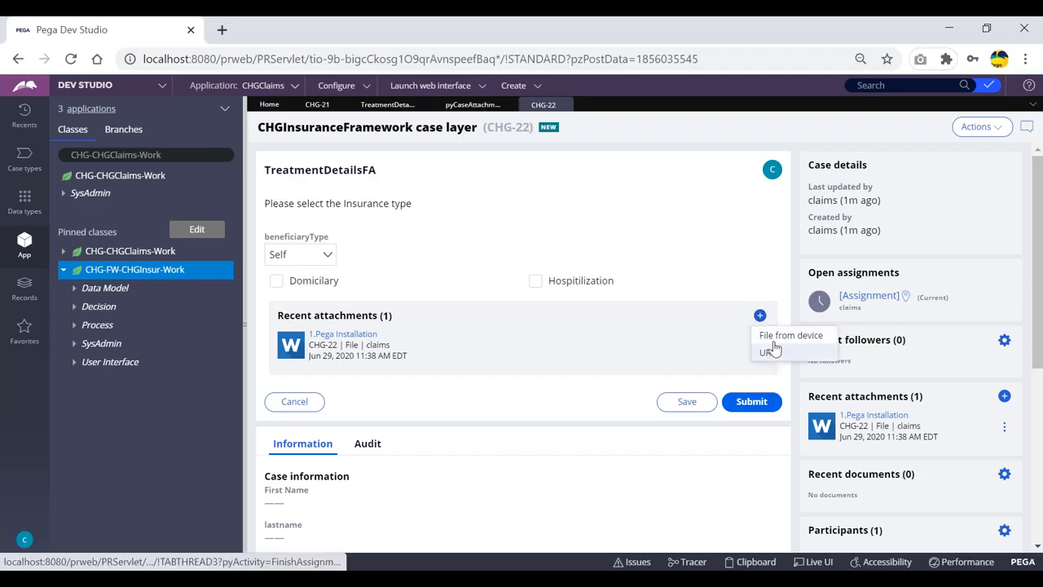
pyautogui.click(535, 388)
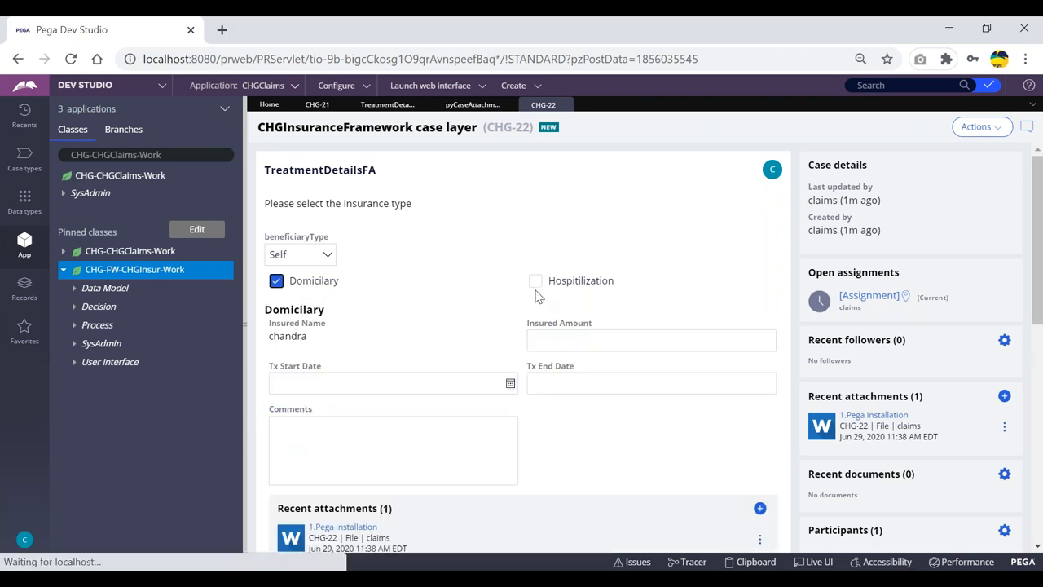
# - Select both Domicilary and Hospitilization and check where the Recent attachments section sits below their fields
pyautogui.click(535, 281)
pyautogui.scroll(-2, 558, 285)
pyautogui.scroll(-3, 559, 285)
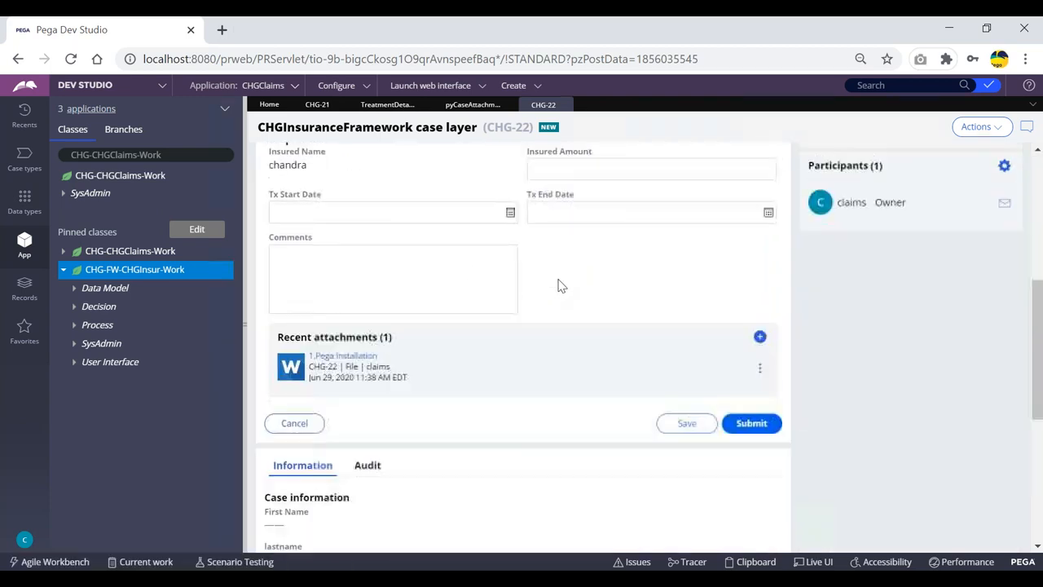
pyautogui.scroll(3, 559, 285)
pyautogui.click(356, 261)
pyautogui.scroll(-3, 396, 323)
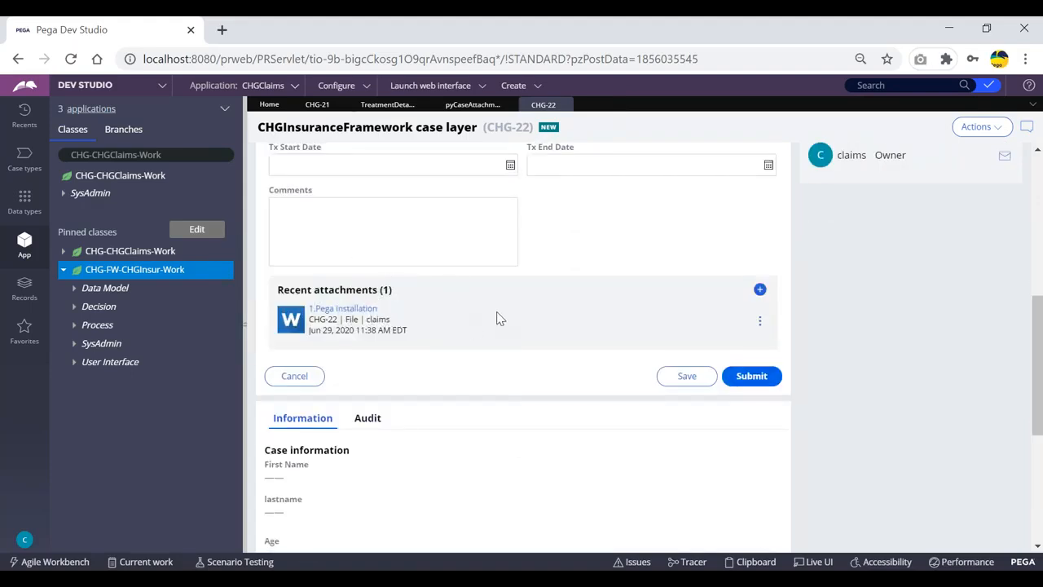
pyautogui.scroll(1, 499, 316)
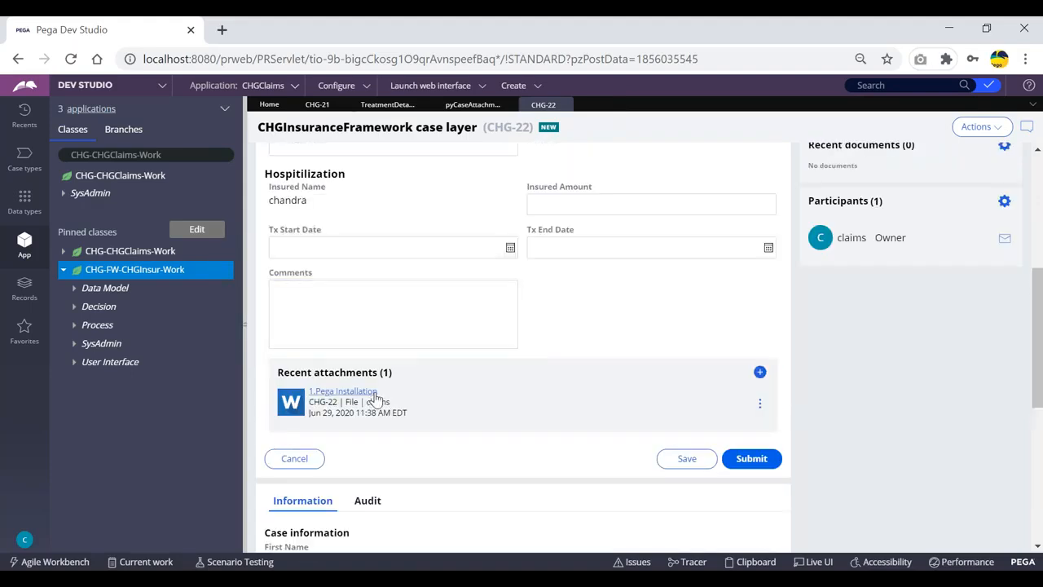
pyautogui.scroll(2, 407, 350)
pyautogui.scroll(1, 281, 208)
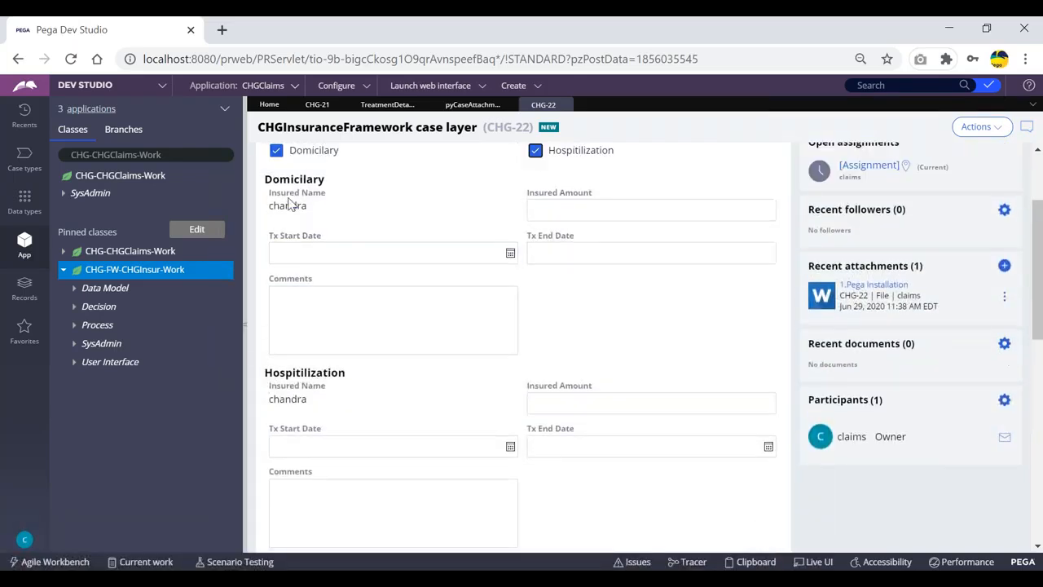
# - Toggle Domicilary and Hospitilization off and on again, checking how the Recent attachments section responds to each selection
pyautogui.click(276, 199)
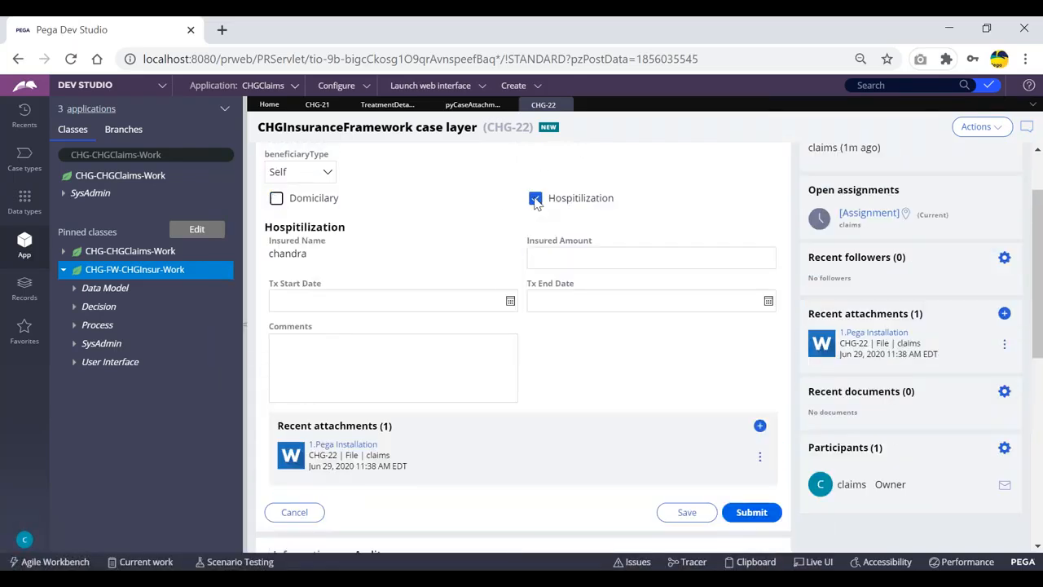
pyautogui.click(535, 199)
pyautogui.click(536, 199)
pyautogui.click(276, 198)
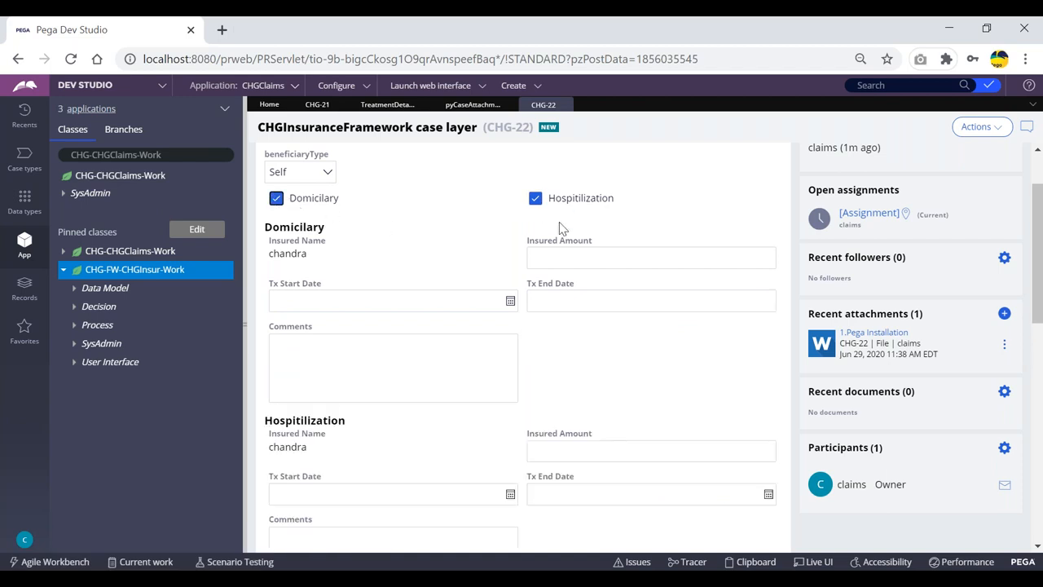
pyautogui.scroll(-2, 377, 456)
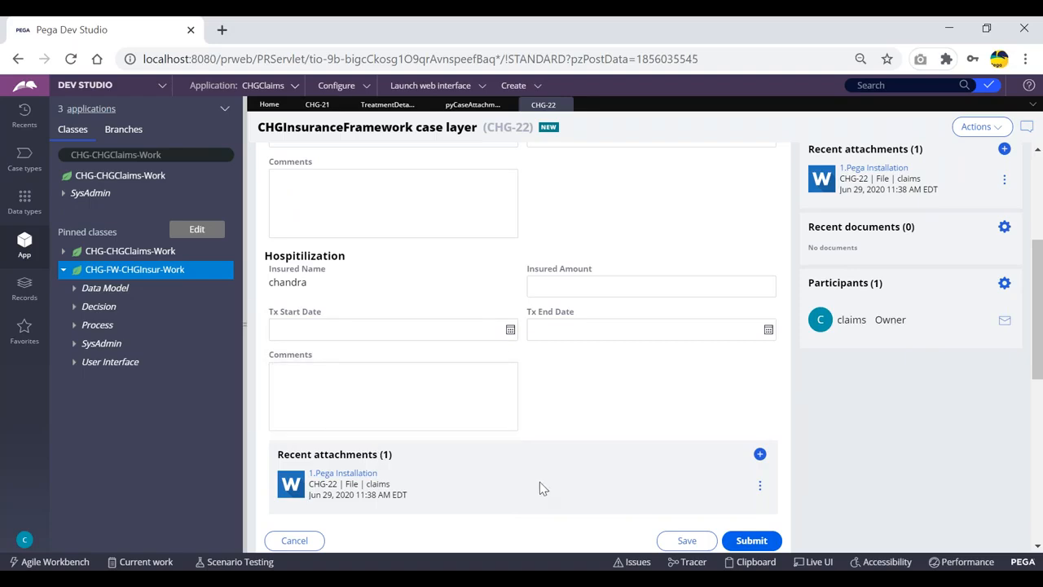
pyautogui.click(452, 401)
pyautogui.scroll(1, 451, 400)
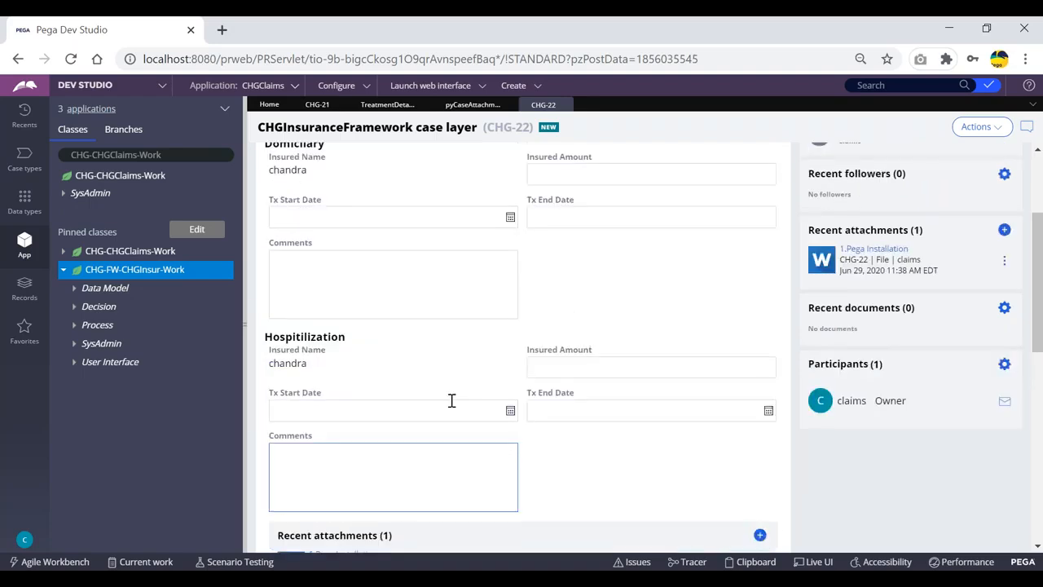
pyautogui.scroll(1, 298, 207)
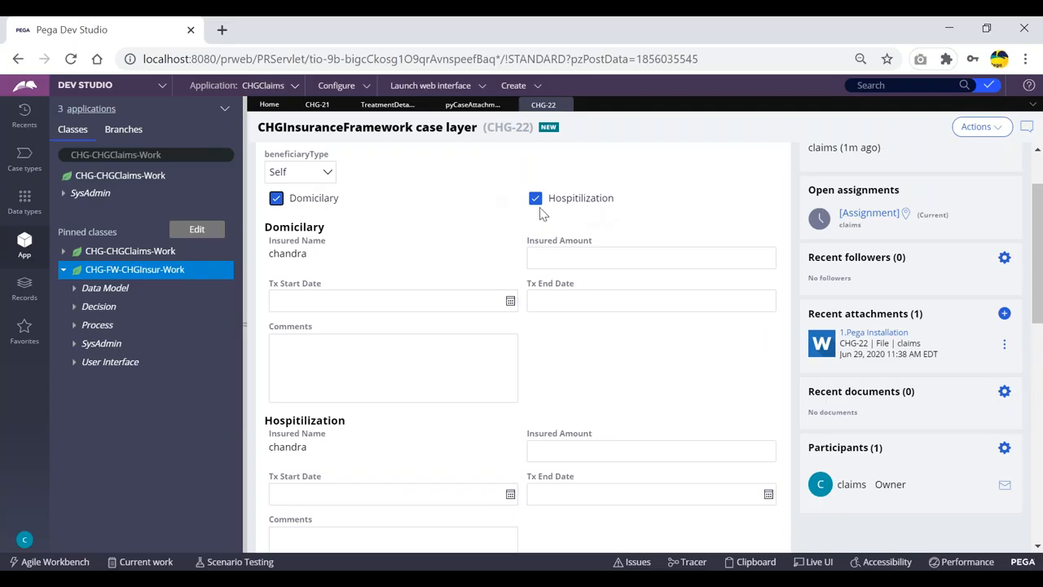
# - In TreatmentDetailsSec, set the visibility of the pyCaseAttachmentsTopWrapper section include to Condition (expression)
pyautogui.click(474, 105)
pyautogui.click(388, 106)
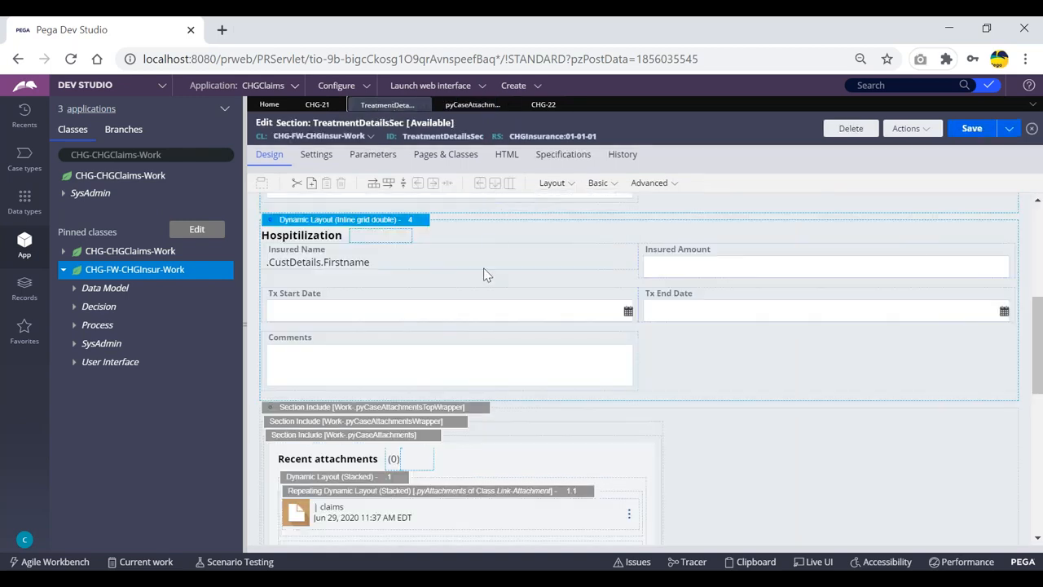
pyautogui.scroll(-3, 483, 271)
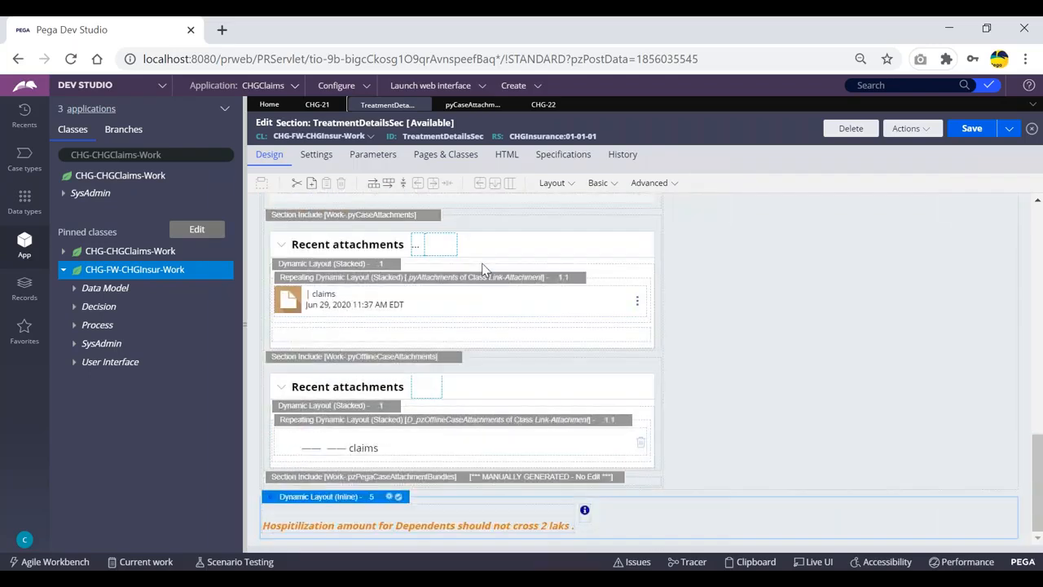
pyautogui.scroll(5, 499, 393)
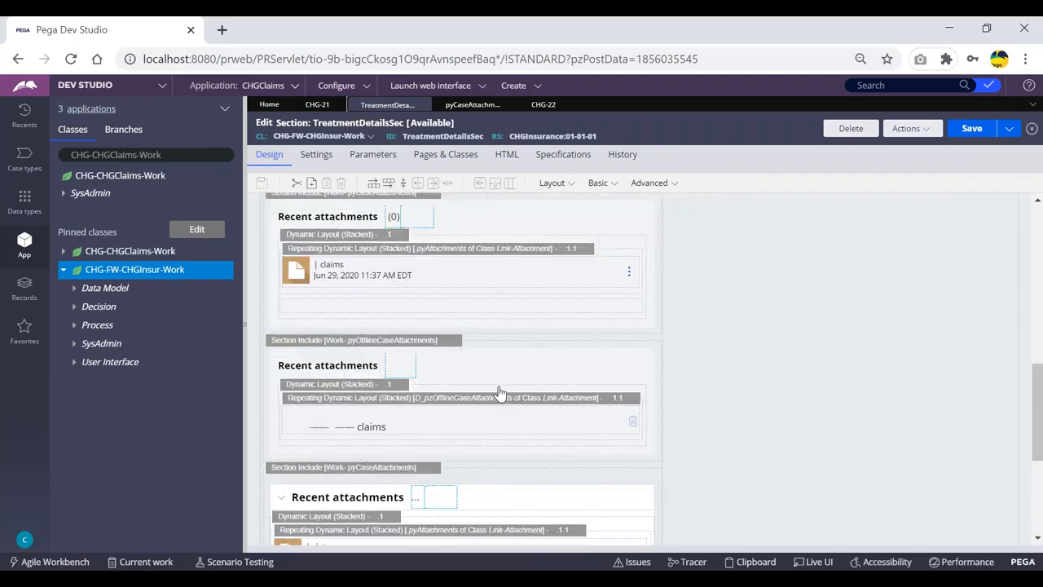
pyautogui.scroll(-1, 471, 377)
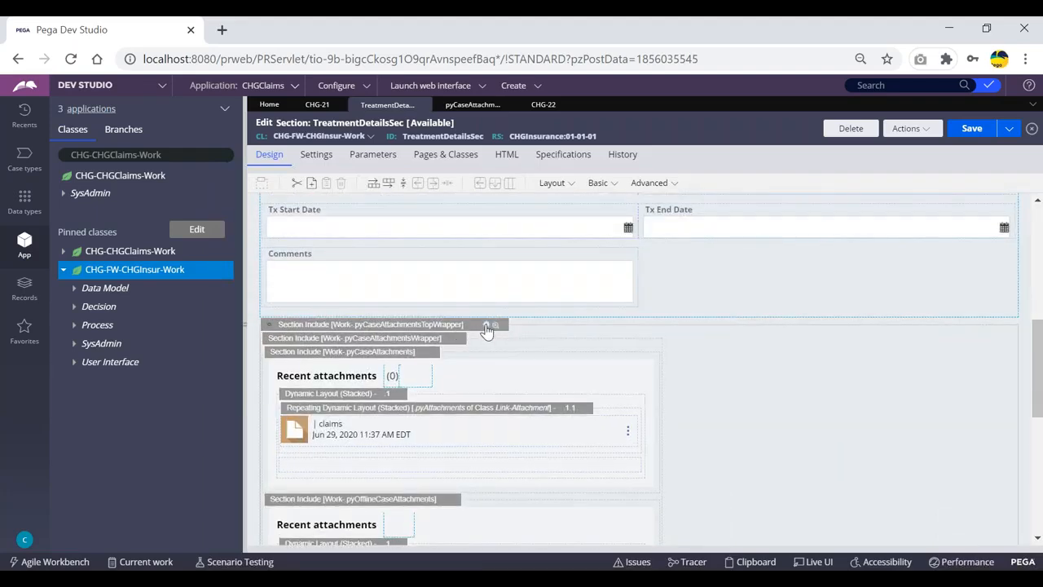
pyautogui.click(485, 325)
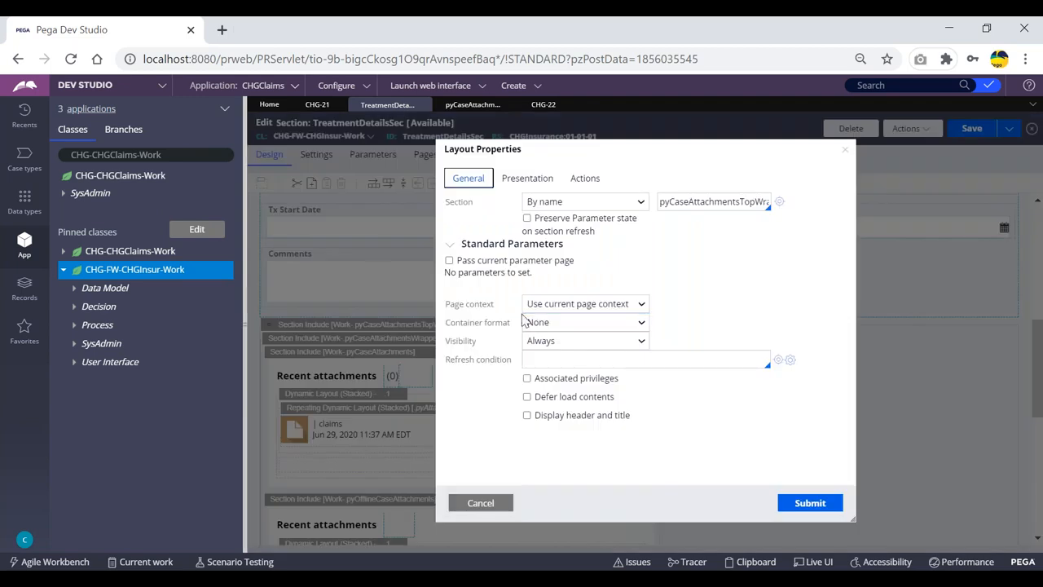
pyautogui.click(628, 340)
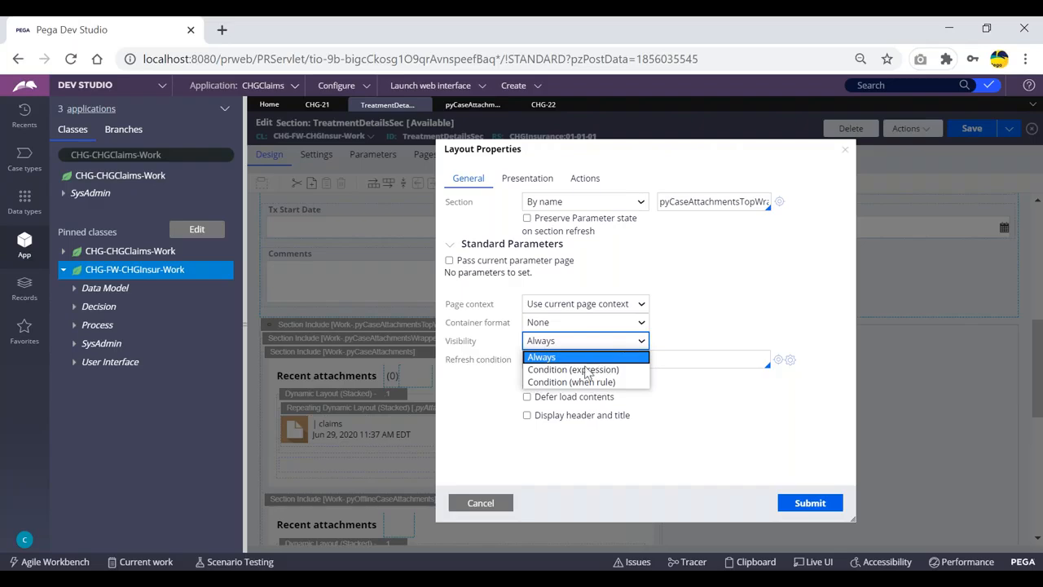
pyautogui.click(551, 370)
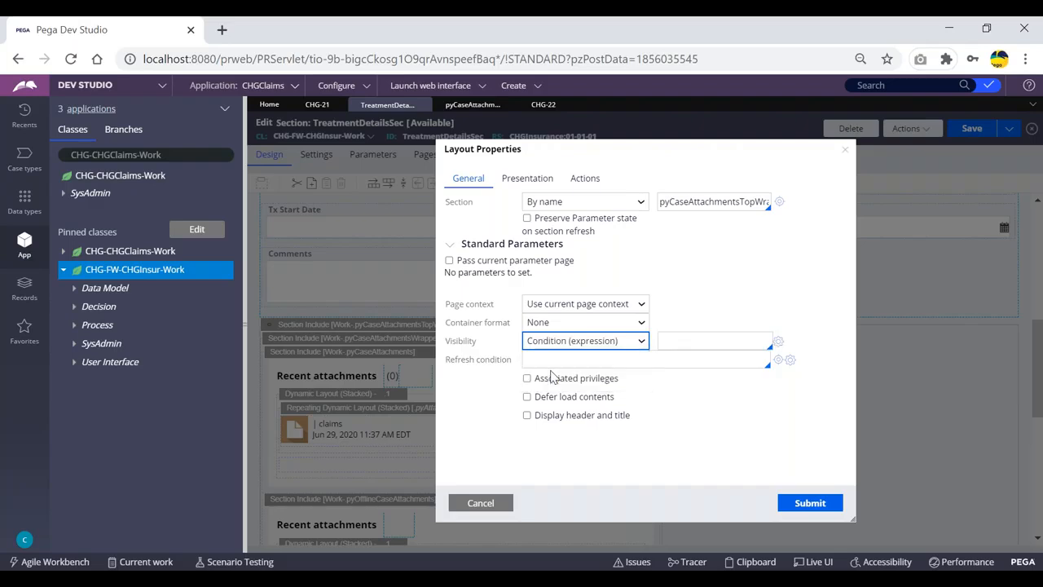
# - Add .IsDomicilary Is True as the first Visible When condition and append an or operator
pyautogui.click(780, 344)
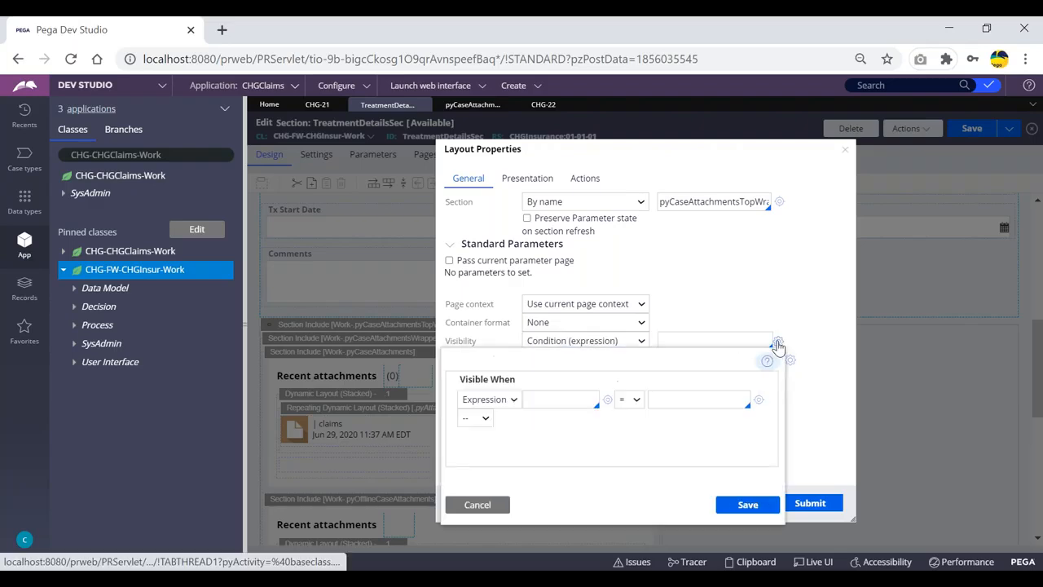
pyautogui.click(552, 401)
pyautogui.write('.is')
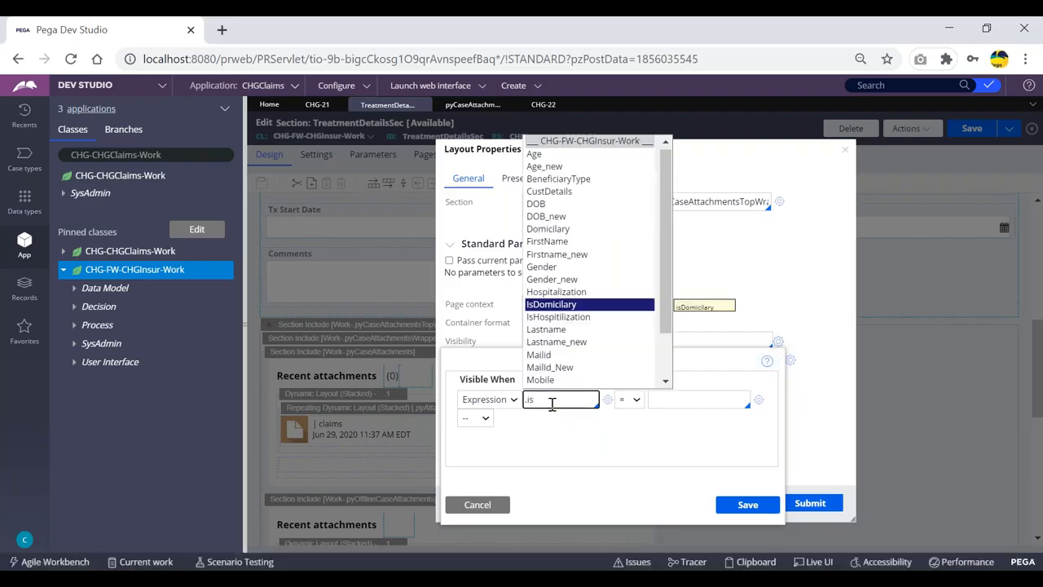
pyautogui.press('Return')
pyautogui.click(475, 418)
pyautogui.click(477, 458)
# - Add .IsHospitilization Is True as the second Visible When condition and save the visibility expression
pyautogui.click(561, 436)
pyautogui.press('Down')
pyautogui.press('Down')
pyautogui.press('Down')
pyautogui.press('Down')
pyautogui.press('Down')
pyautogui.press('Down')
pyautogui.press('Down')
pyautogui.press('Down')
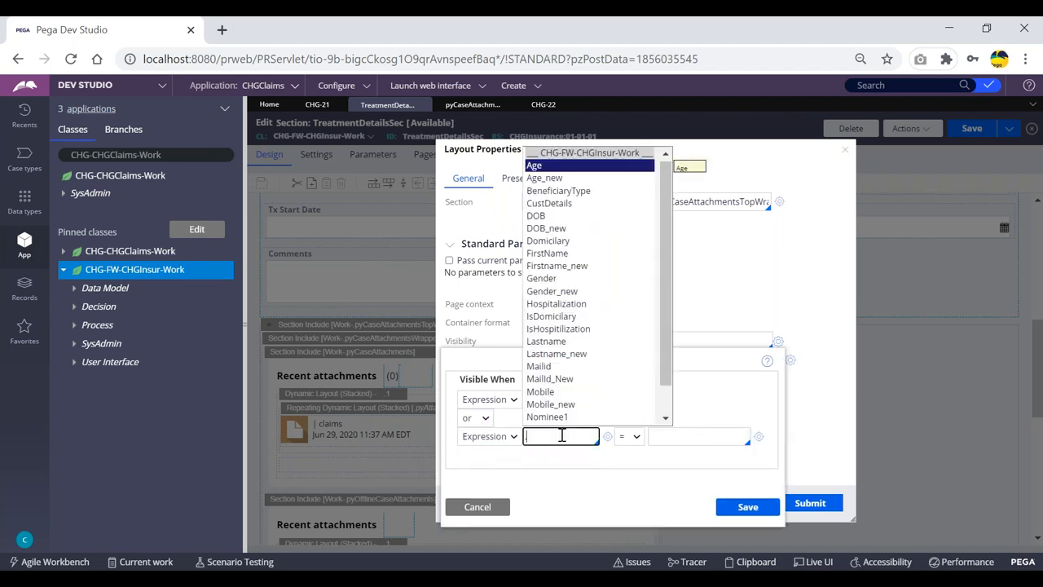
pyautogui.press('Down')
pyautogui.press('Down')
pyautogui.press('Down')
pyautogui.press('Down')
pyautogui.press('Down')
pyautogui.press('Down')
pyautogui.press('Down')
pyautogui.press('Down')
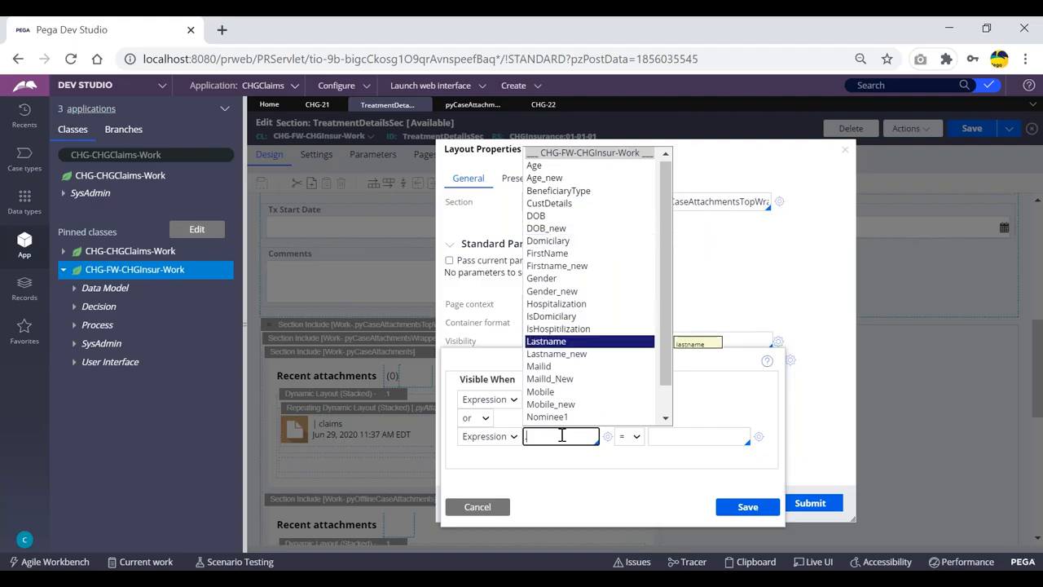
pyautogui.press('Return')
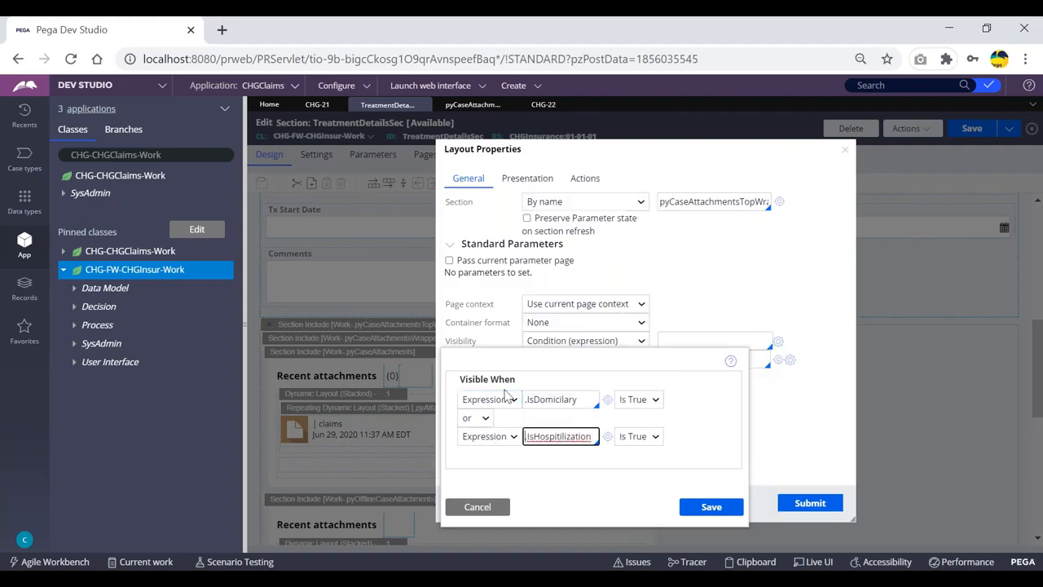
pyautogui.click(712, 510)
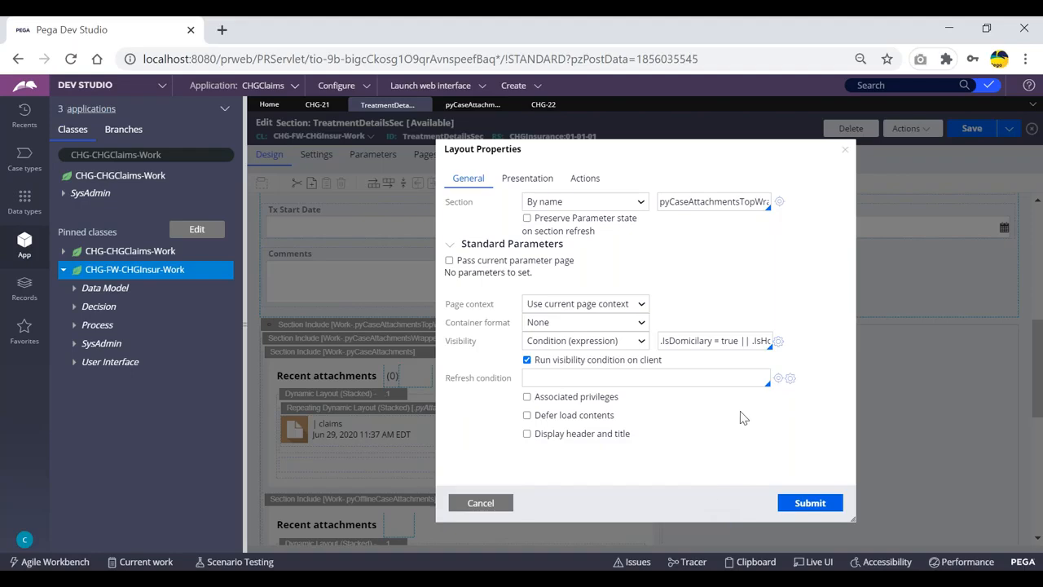
# - Submit the include's layout properties and save the TreatmentDetailsSec section
pyautogui.click(810, 502)
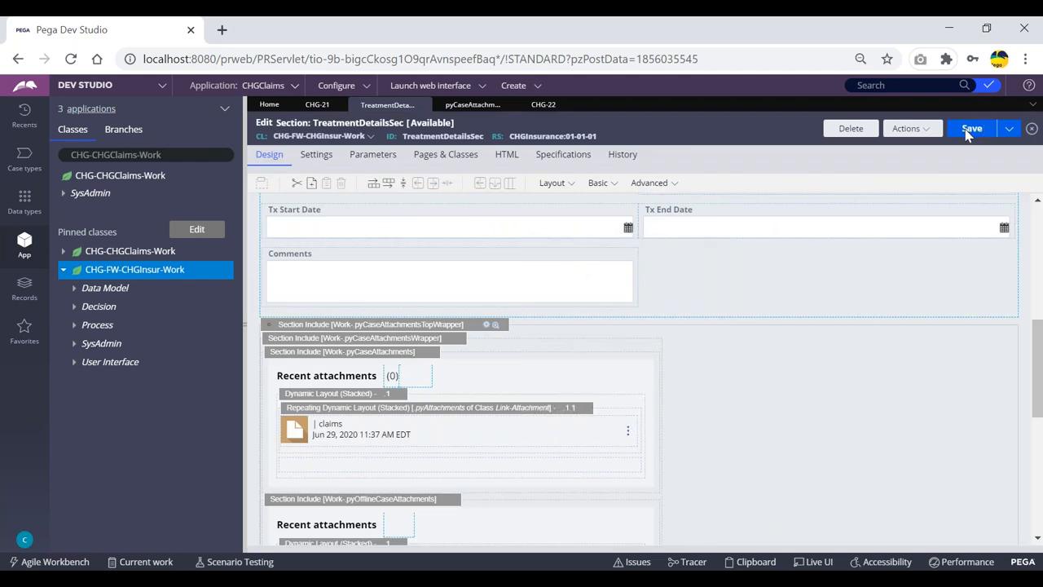
pyautogui.click(969, 130)
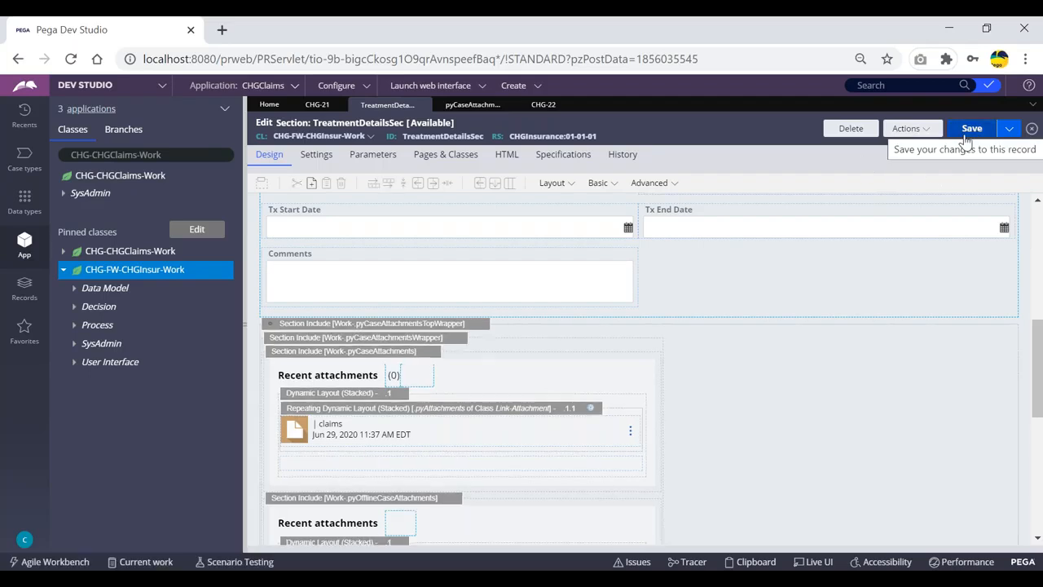
pyautogui.scroll(5, 419, 337)
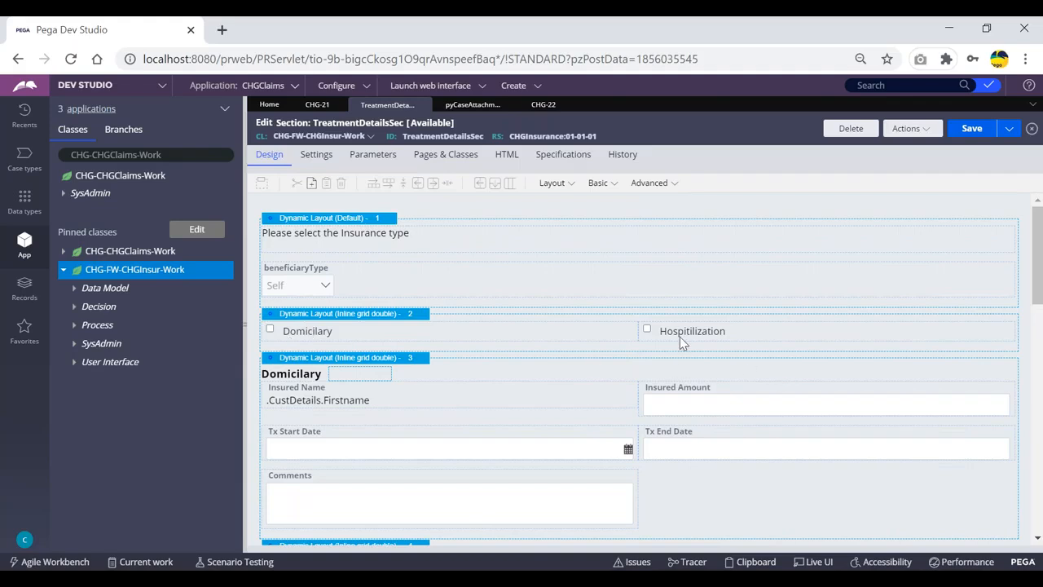
pyautogui.click(969, 130)
# - Return to the open insurance case and refresh its TreatmentDetailsFA form
pyautogui.click(542, 104)
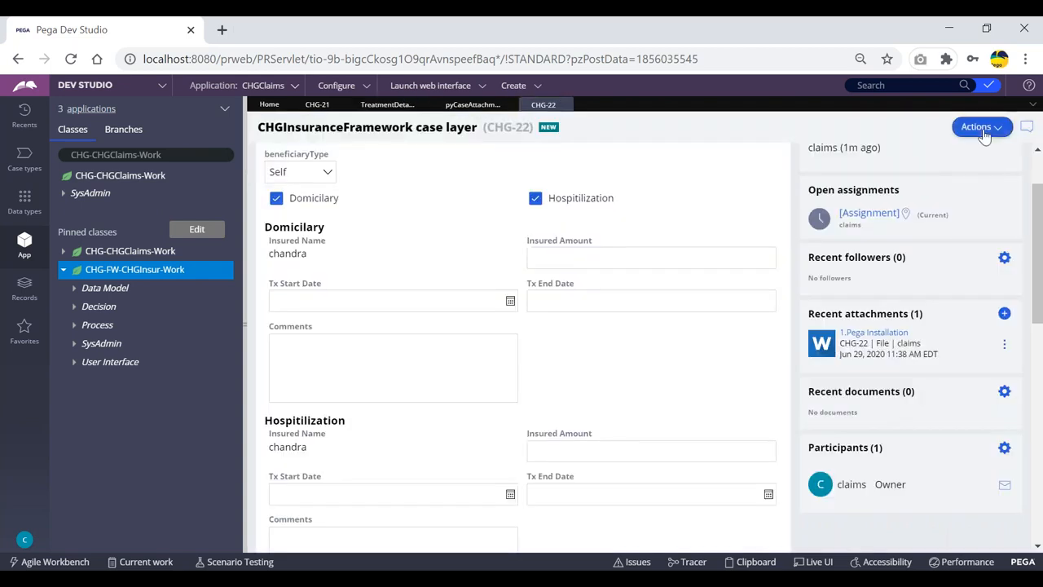
pyautogui.click(982, 128)
pyautogui.click(972, 150)
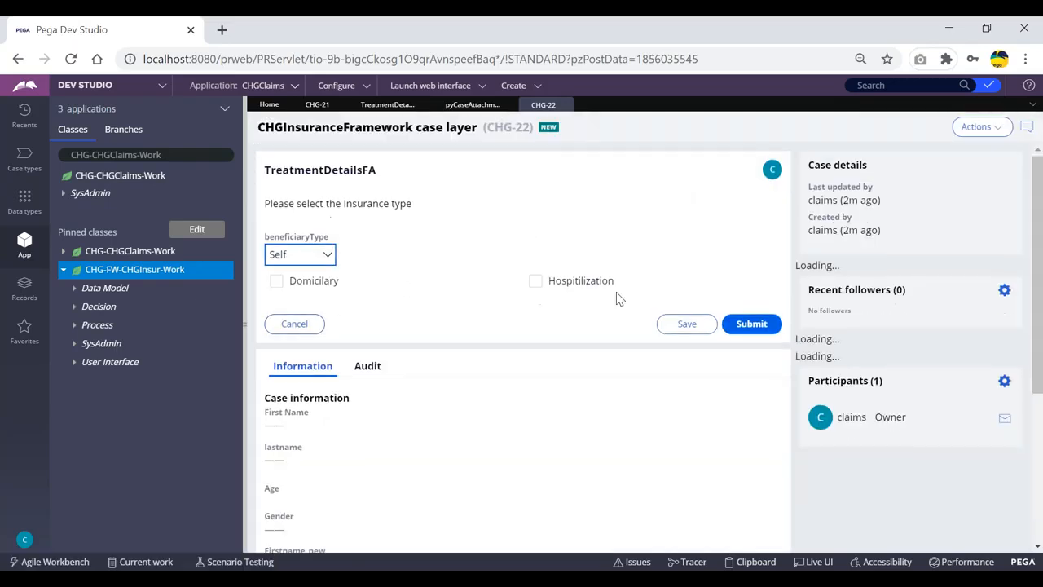
# - Select Domicilary and Hospitilization one after the other to test the conditional visibility of the Recent attachments section
pyautogui.click(276, 281)
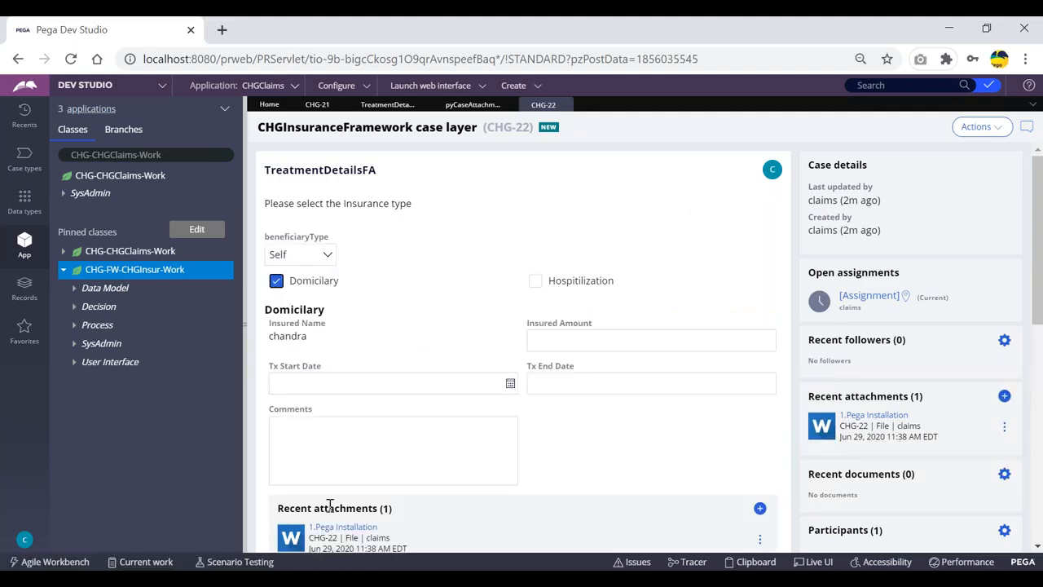
pyautogui.scroll(-2, 330, 505)
pyautogui.scroll(1, 538, 204)
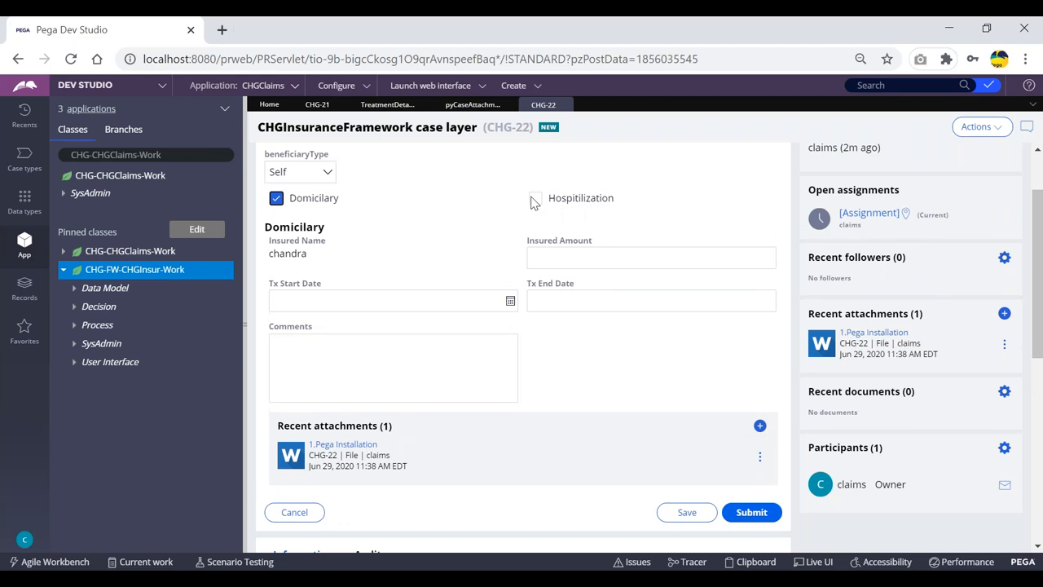
pyautogui.click(535, 200)
pyautogui.scroll(-3, 489, 383)
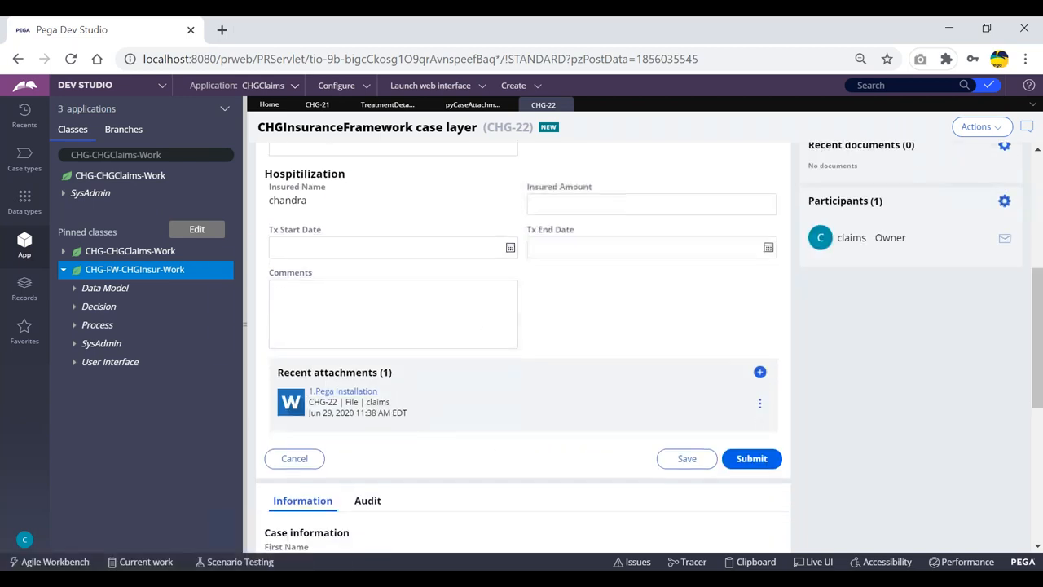
pyautogui.scroll(3, 410, 270)
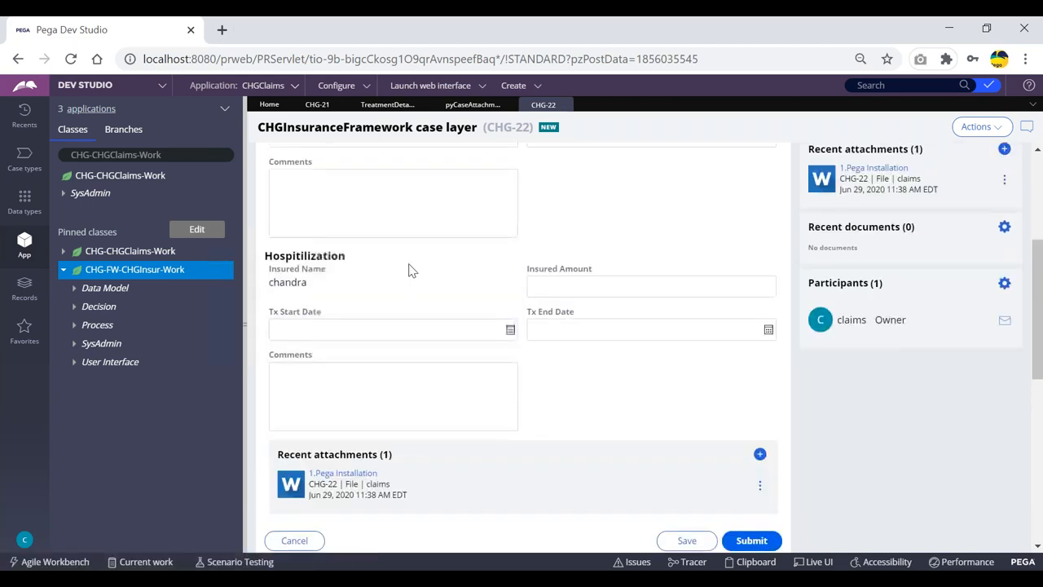
# - Clear Domicilary and attach the device file 2.Create New FW & Impl Application through the form's Recent attachments section
pyautogui.click(276, 198)
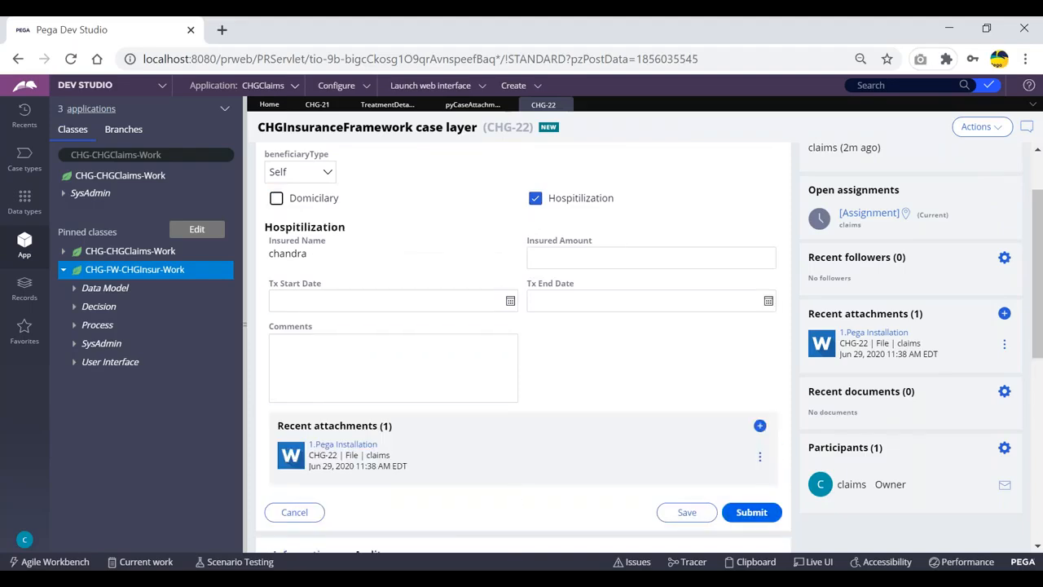
pyautogui.click(759, 426)
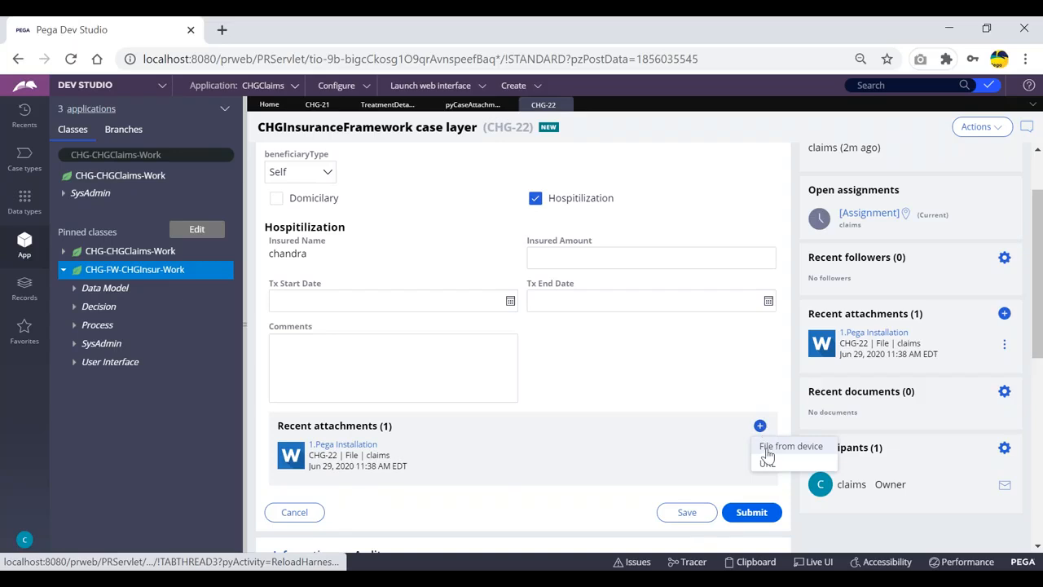
pyautogui.click(764, 446)
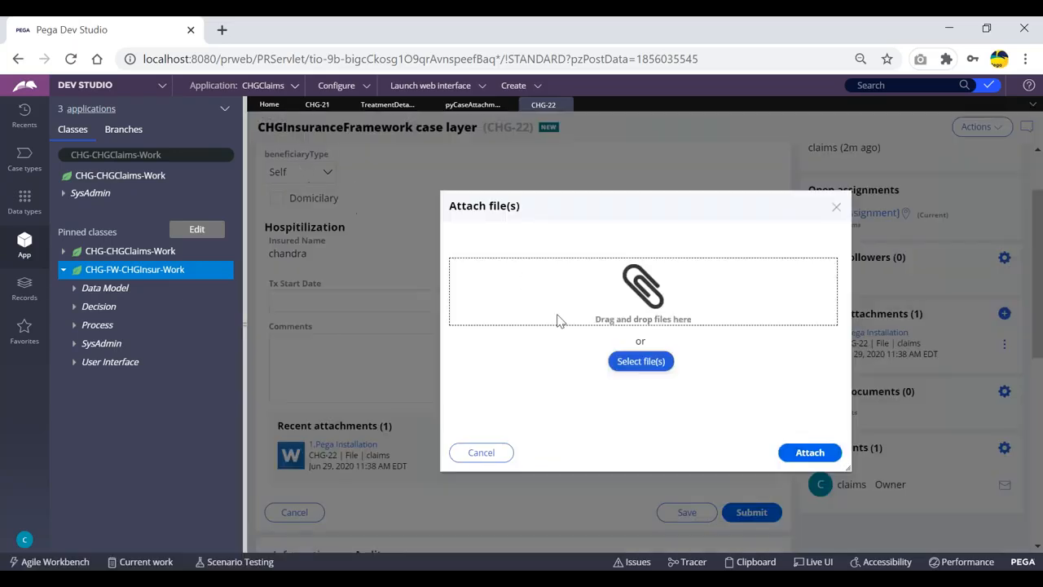
pyautogui.click(640, 361)
pyautogui.doubleClick(257, 241)
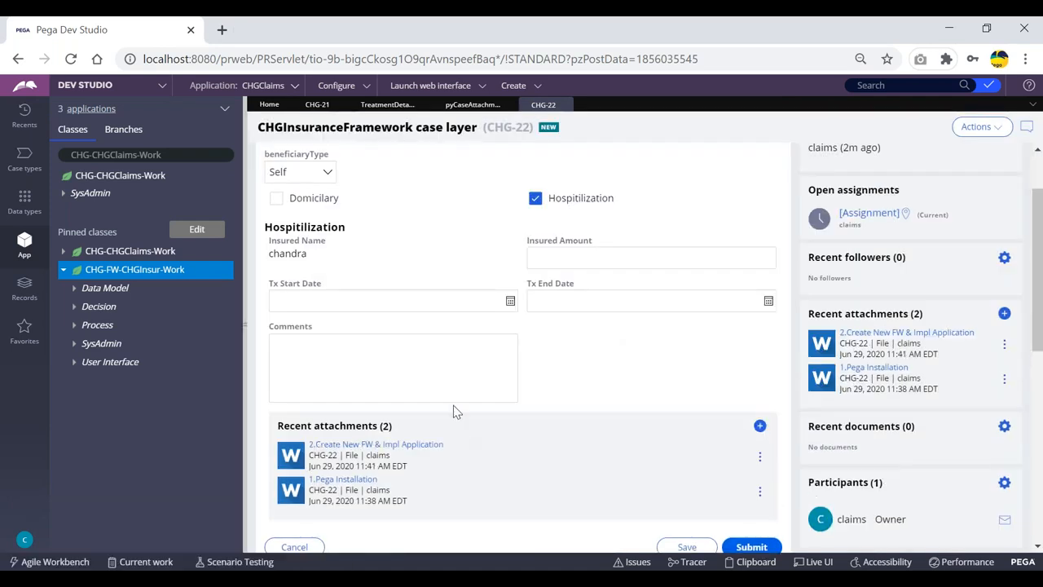
# - Review the Hospitilization form and the entries in its Recent attachments section
pyautogui.scroll(-2, 454, 407)
pyautogui.scroll(4, 454, 407)
pyautogui.scroll(-2, 468, 393)
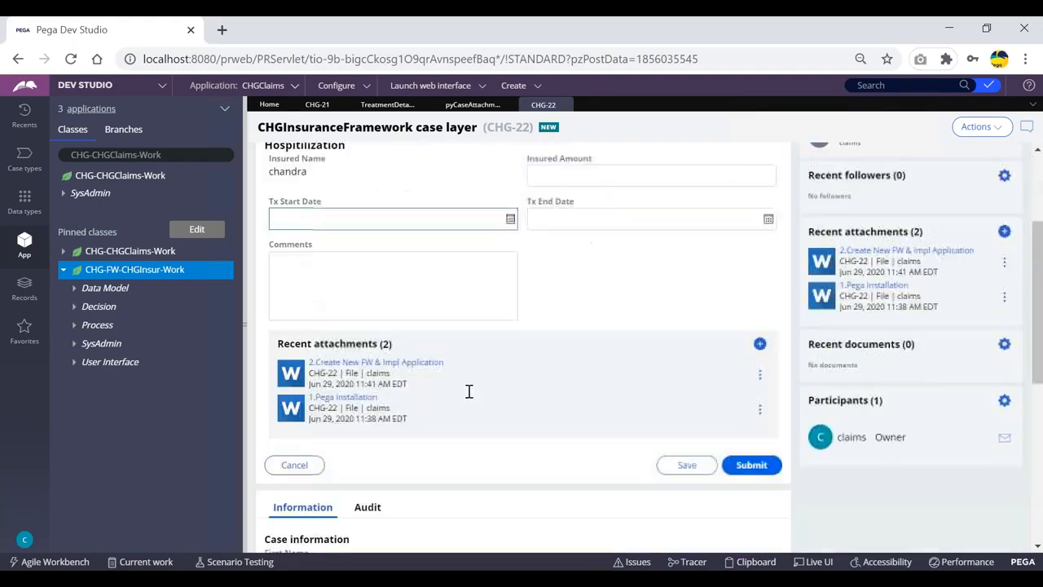
pyautogui.scroll(2, 468, 395)
pyautogui.scroll(-2, 465, 388)
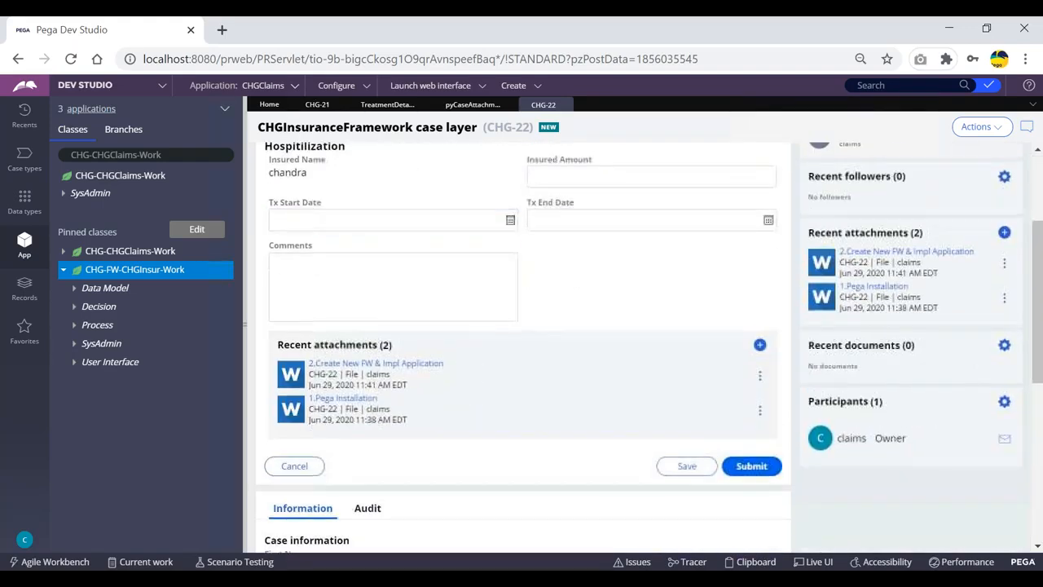
pyautogui.scroll(1, 432, 396)
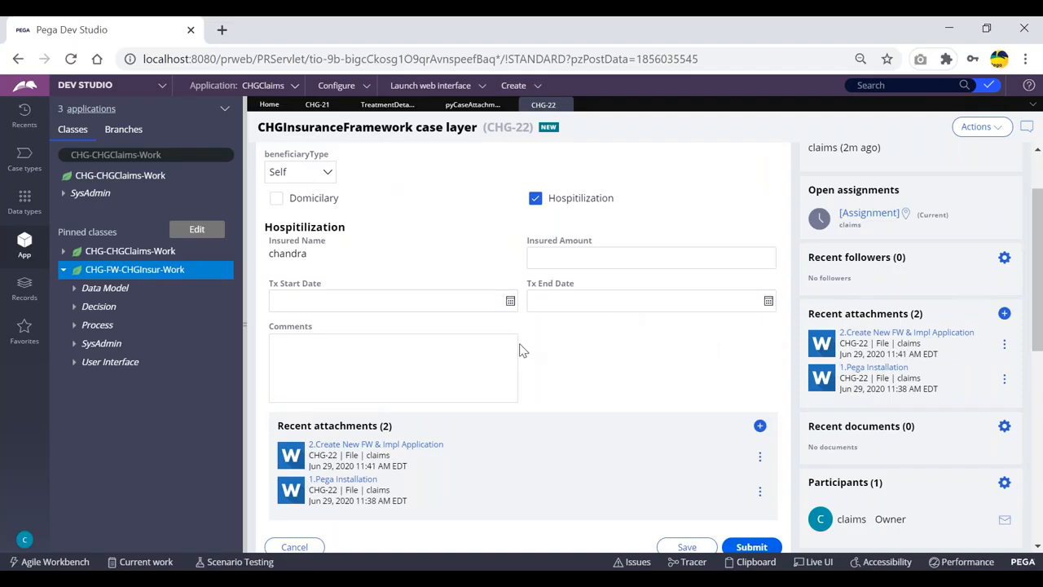
pyautogui.scroll(1, 531, 365)
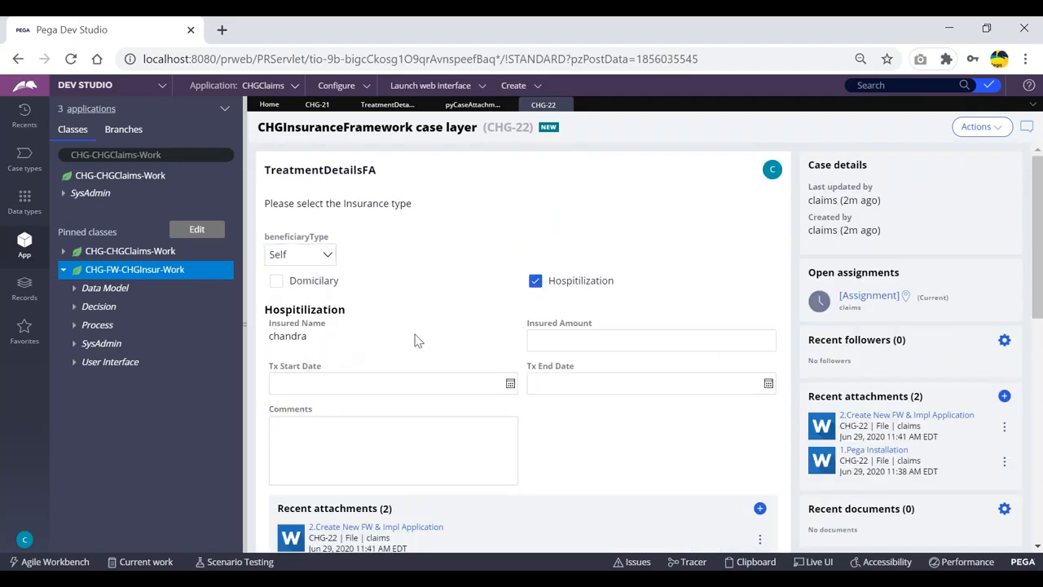
# - Open the clipboard for the case and display the properties of pyWorkPage
pyautogui.click(756, 562)
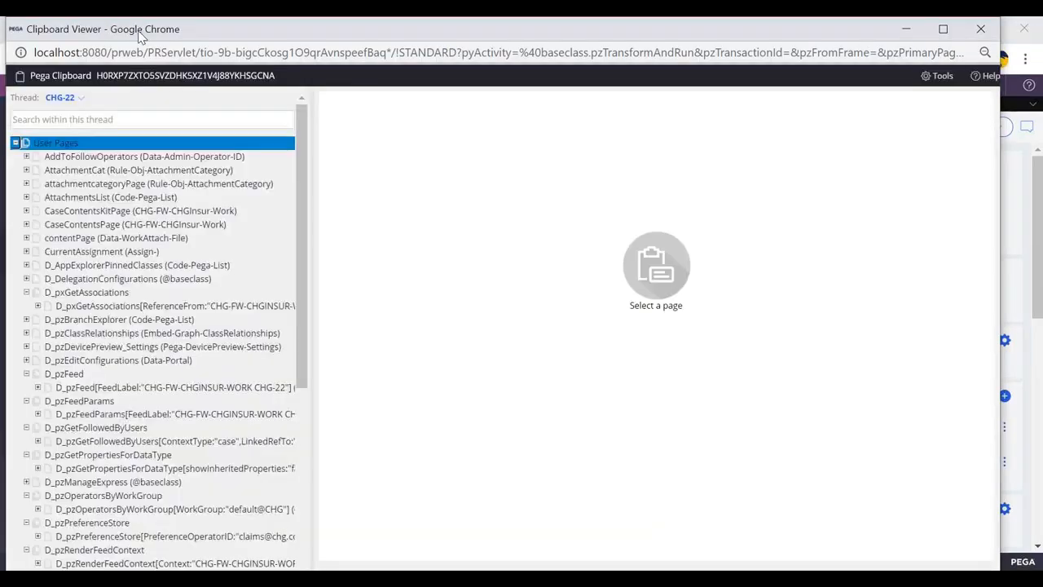
pyautogui.scroll(-4, 104, 199)
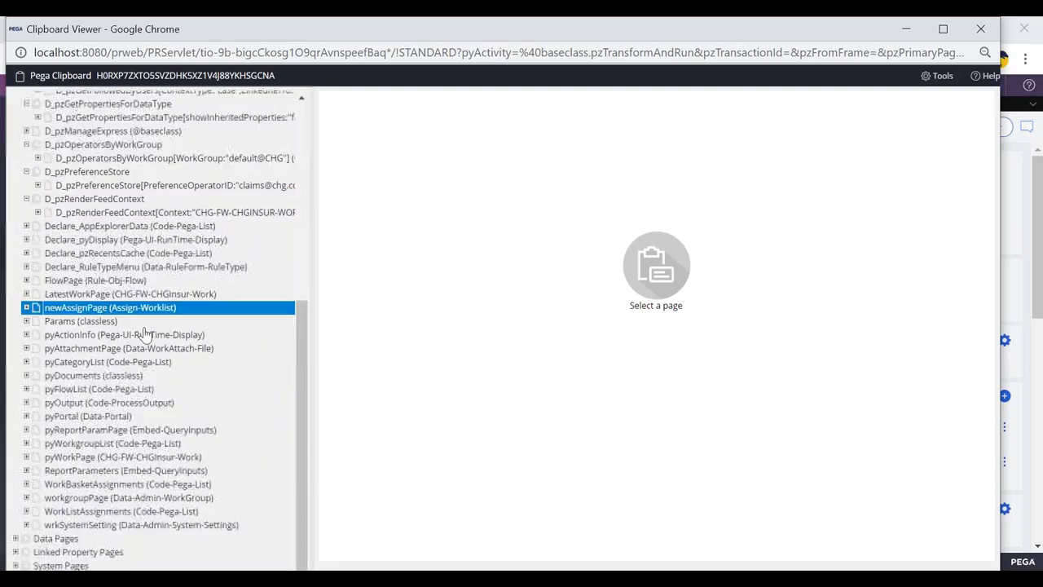
pyautogui.click(89, 456)
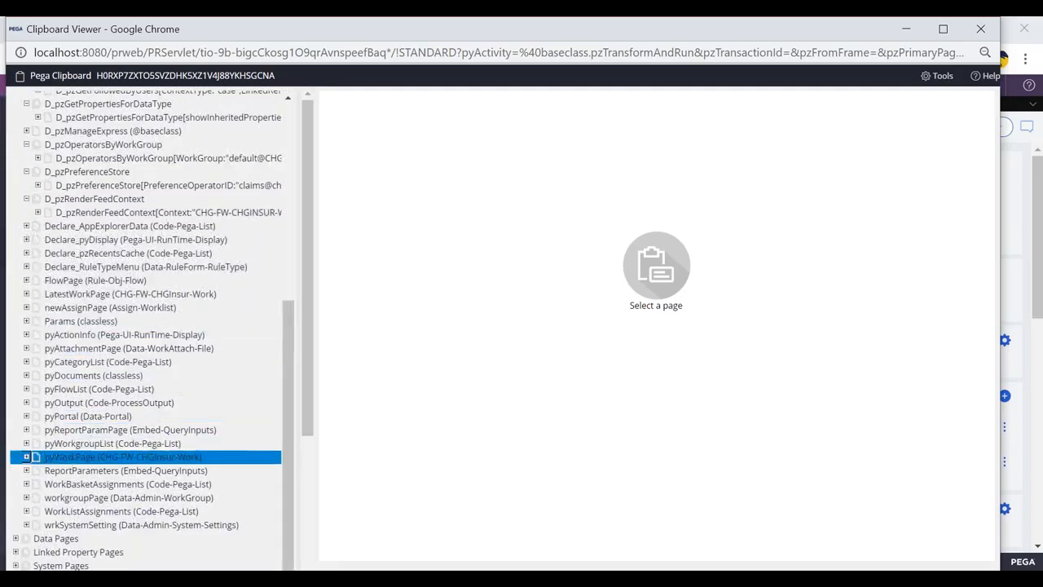
pyautogui.moveTo(473, 167); pyautogui.dragTo(610, 288)
pyautogui.click(609, 289)
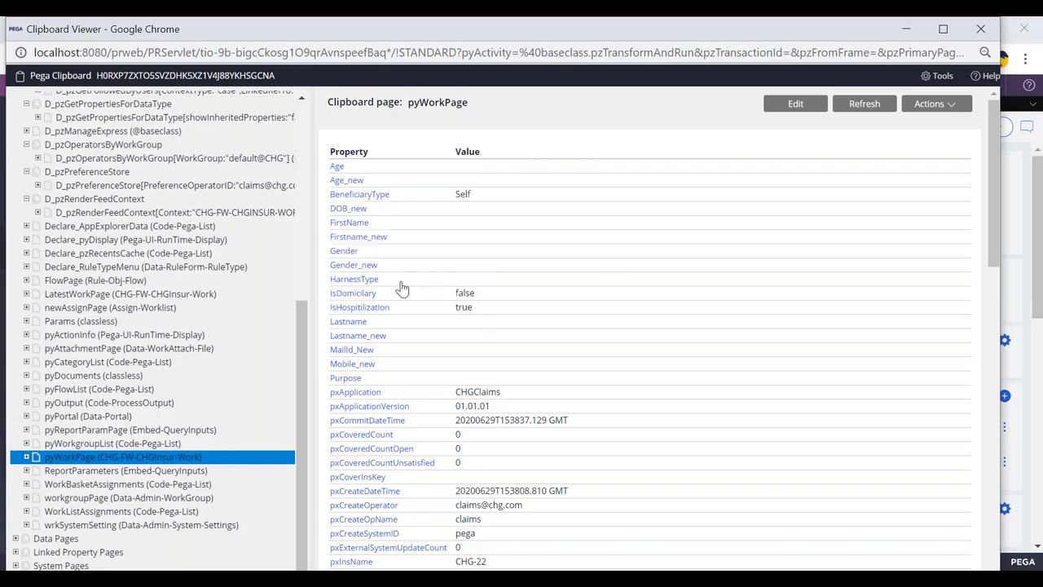
# - Expand pyWorkPage and inspect its embedded CustDetails and Domicilary pages
pyautogui.click(26, 457)
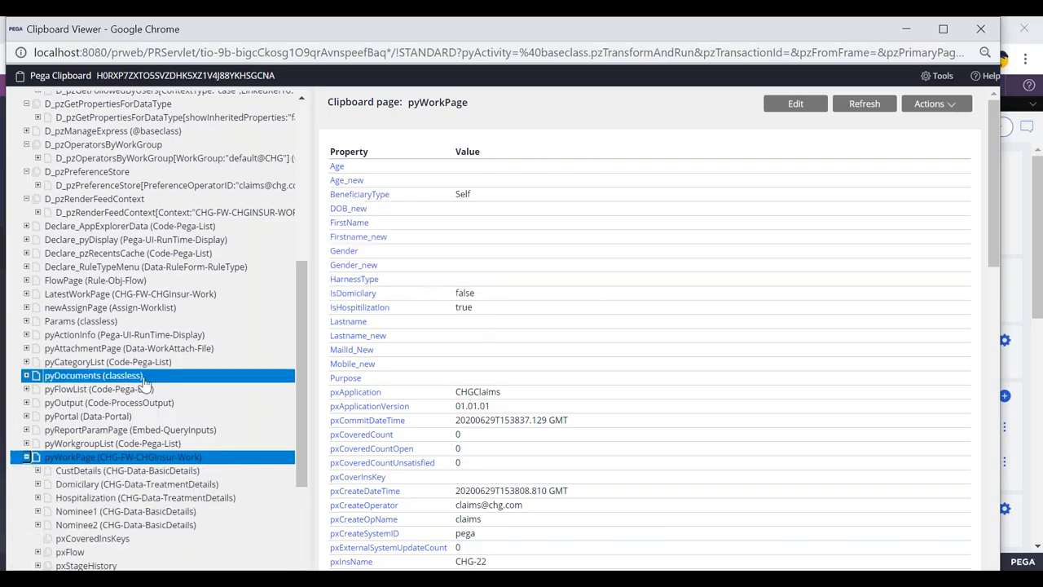
pyautogui.scroll(-2, 82, 367)
pyautogui.click(78, 306)
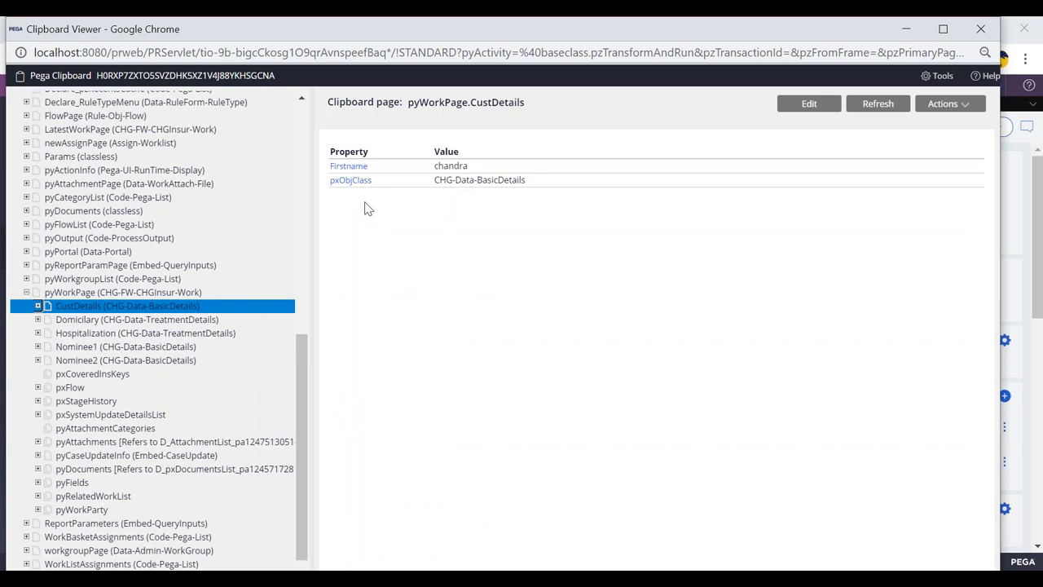
pyautogui.click(55, 319)
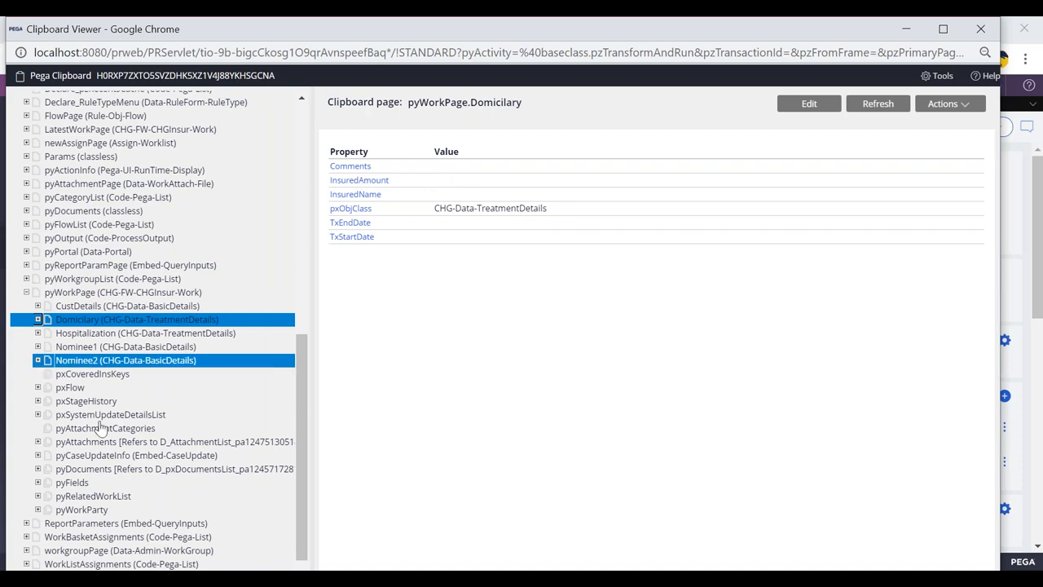
pyautogui.click(67, 308)
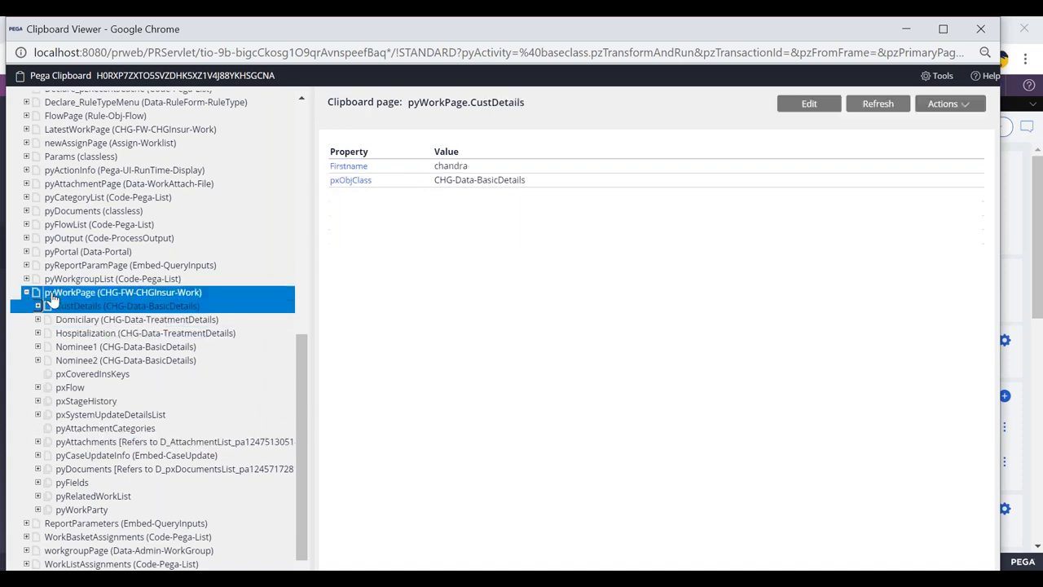
# - Return to the case form and check its case ID and Recent attachments section
pyautogui.hotkey('alt', 'Tab')
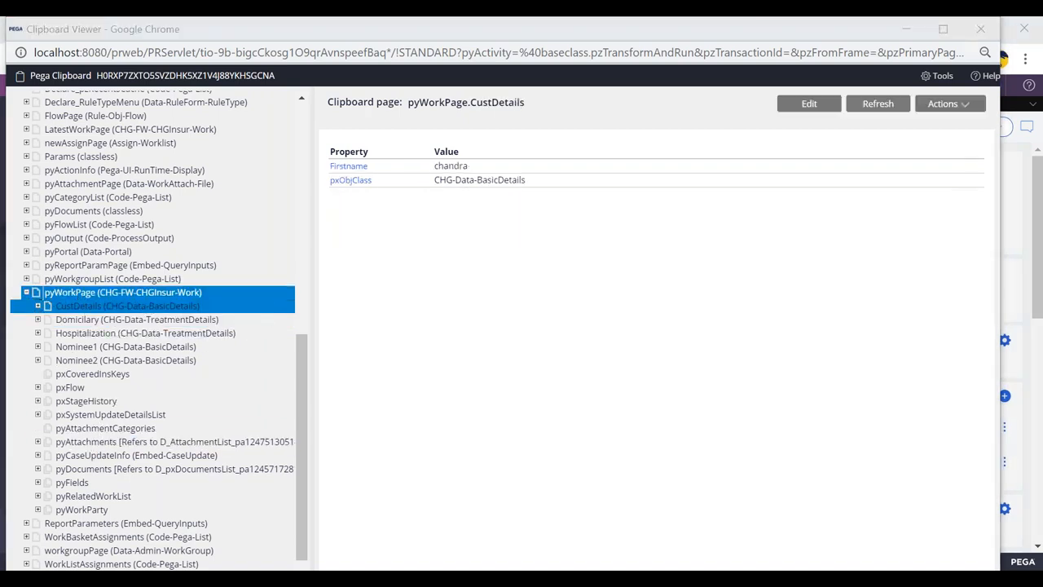
pyautogui.scroll(-3, 356, 351)
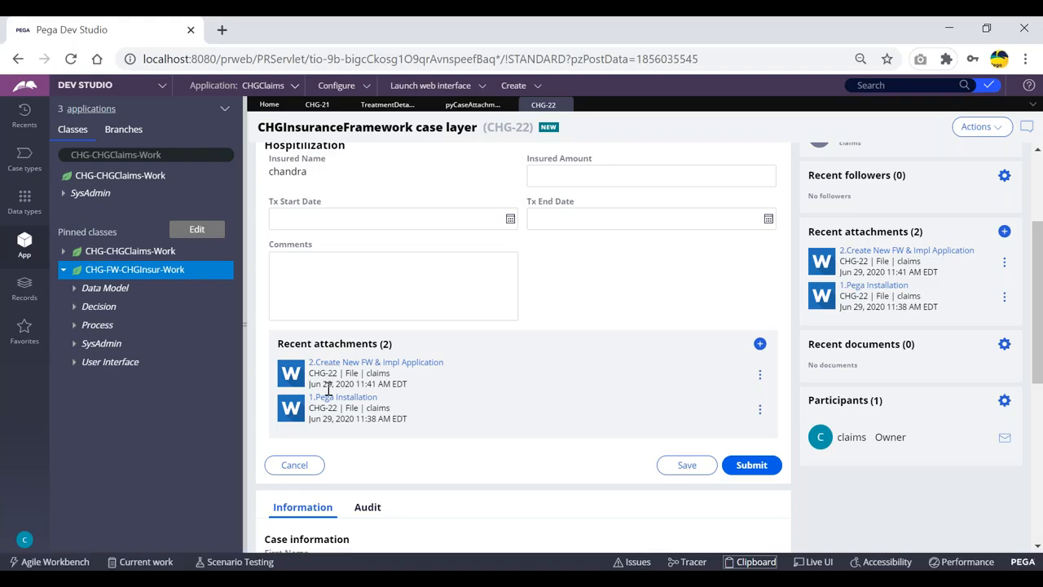
pyautogui.scroll(2, 518, 155)
pyautogui.moveTo(490, 126); pyautogui.dragTo(521, 126)
pyautogui.click(596, 140)
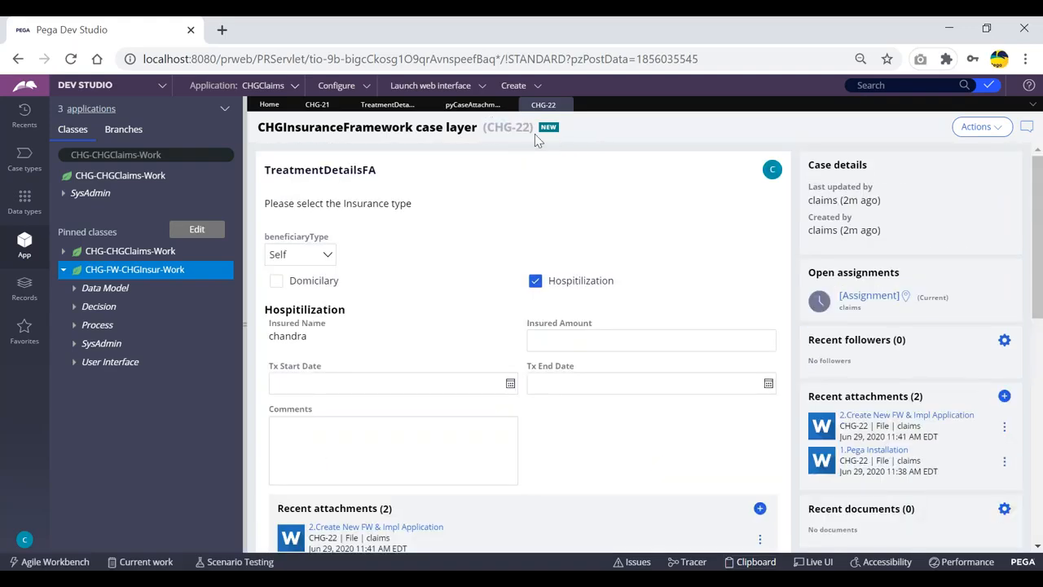
pyautogui.scroll(-3, 433, 369)
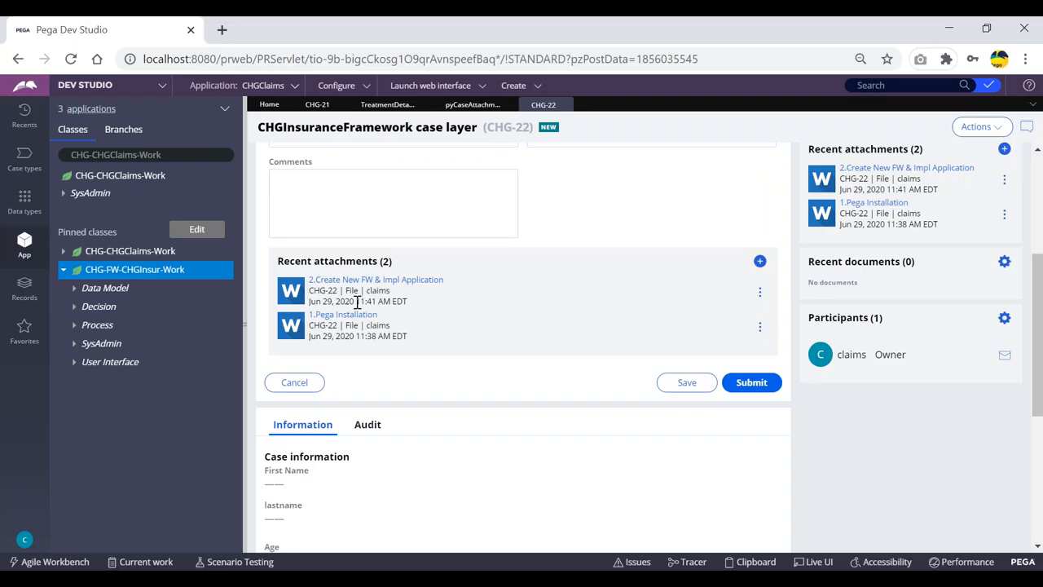
pyautogui.scroll(3, 357, 301)
# - Create a new ClaimsFlow case
pyautogui.click(519, 86)
pyautogui.moveTo(573, 98)
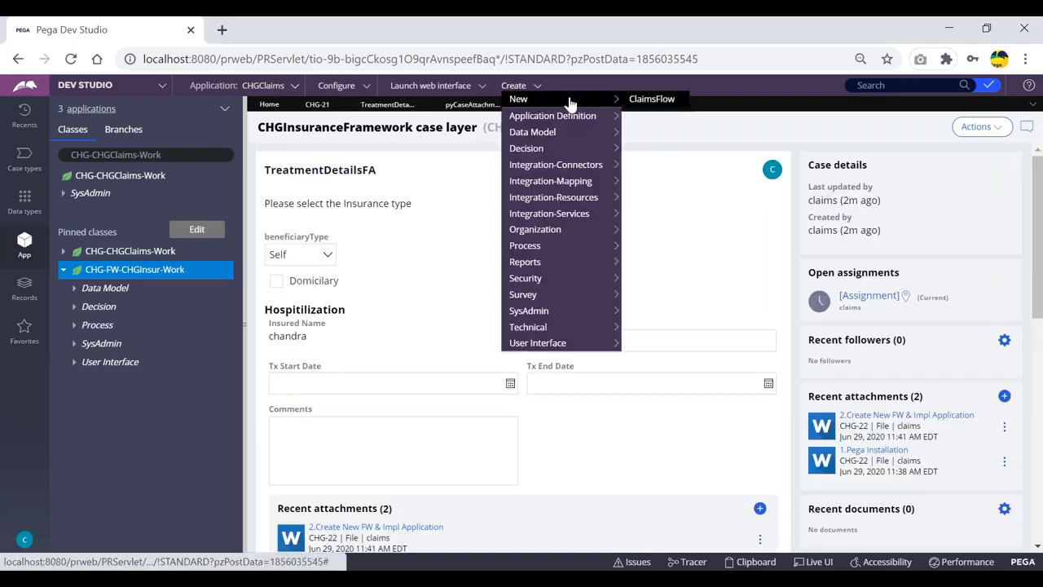
pyautogui.click(651, 99)
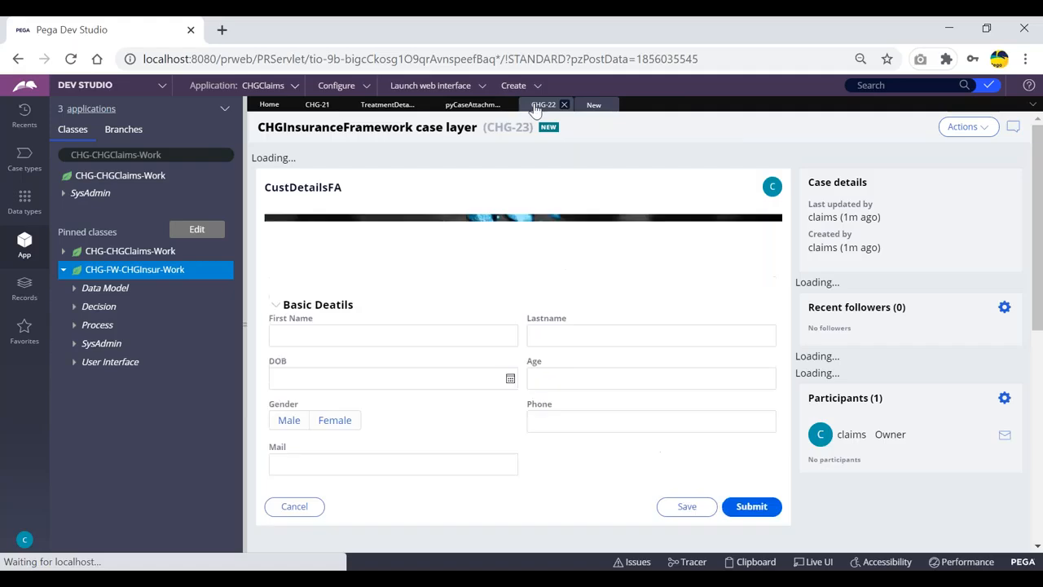
# - Return to the CHG-22 case and review its Recent attachments section
pyautogui.click(537, 106)
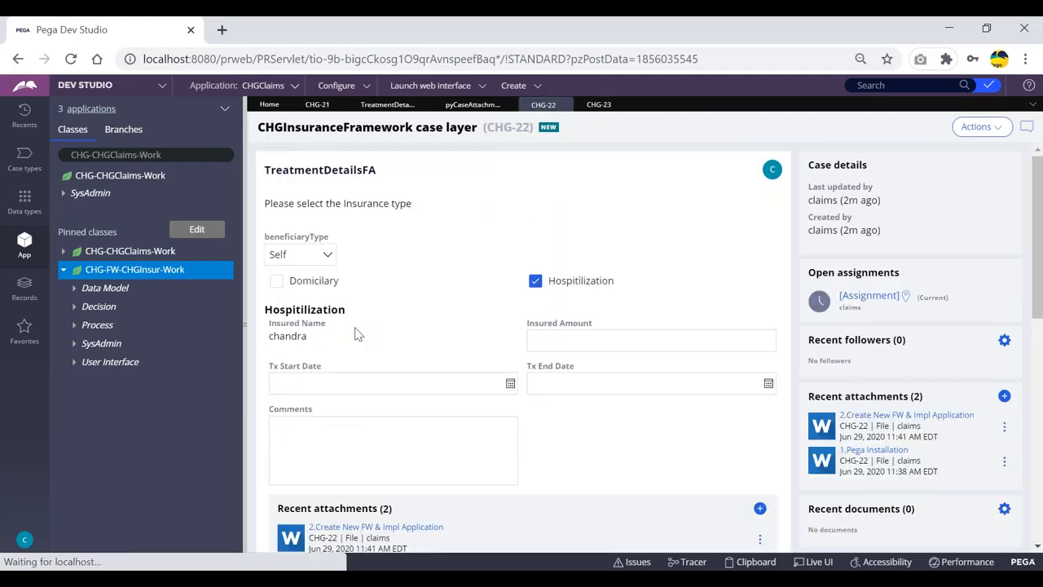
pyautogui.scroll(-4, 354, 330)
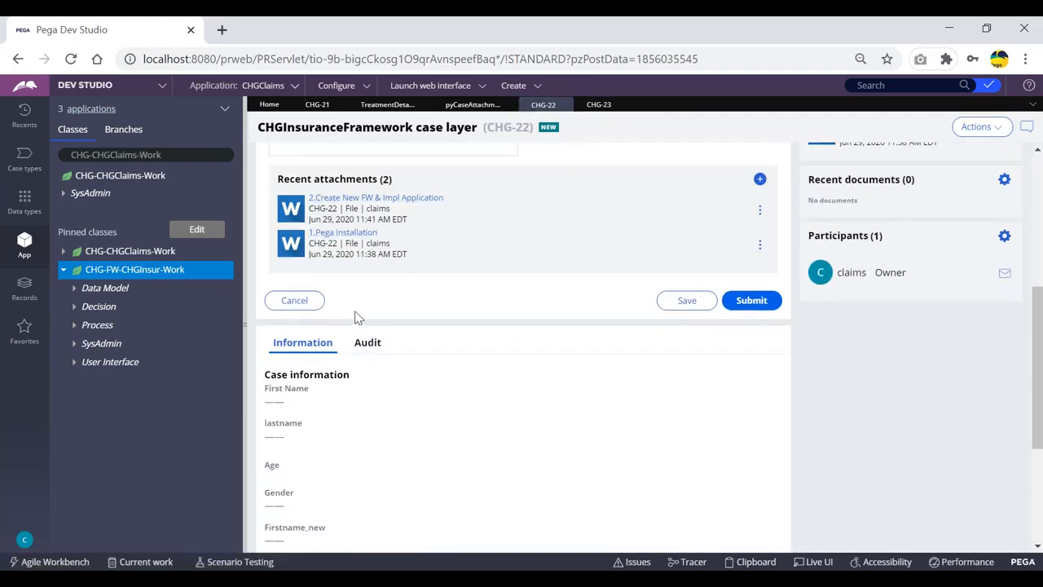
pyautogui.scroll(2, 401, 244)
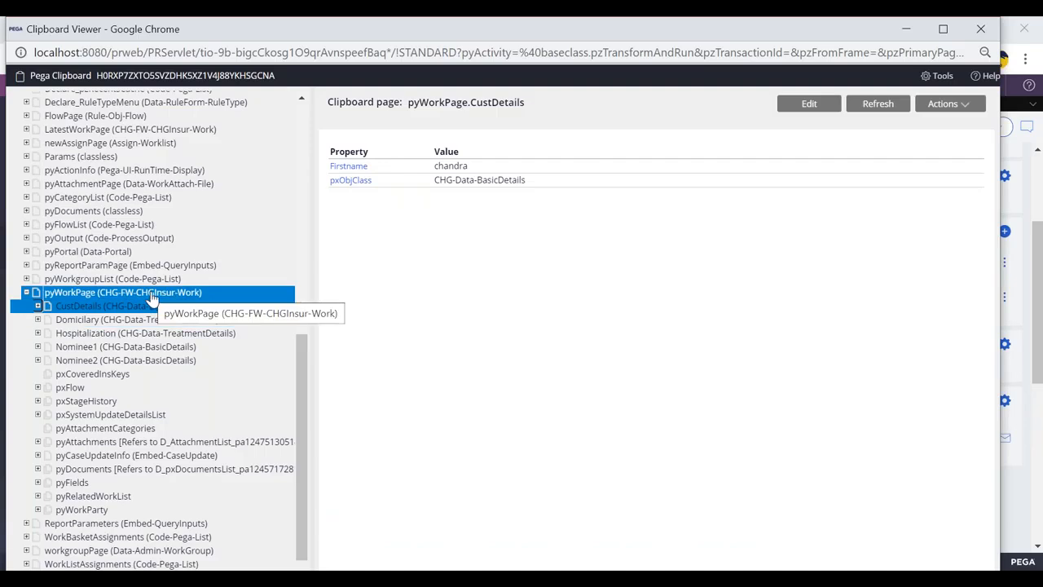
# - Try to open pyAttachmentPage from the clipboard's user pages, and close the clipboard viewer
pyautogui.scroll(-1, 114, 247)
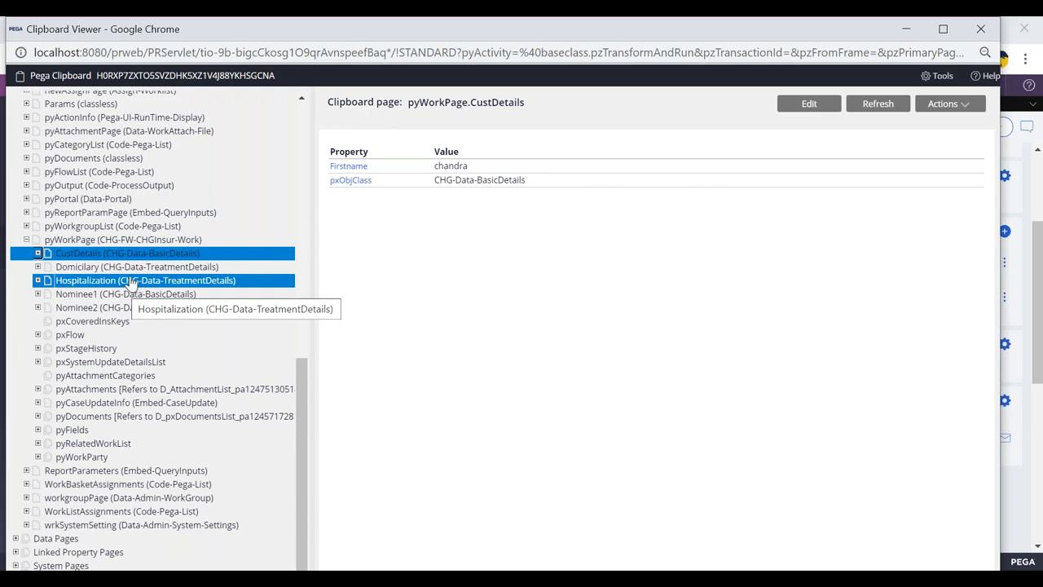
pyautogui.scroll(2, 66, 245)
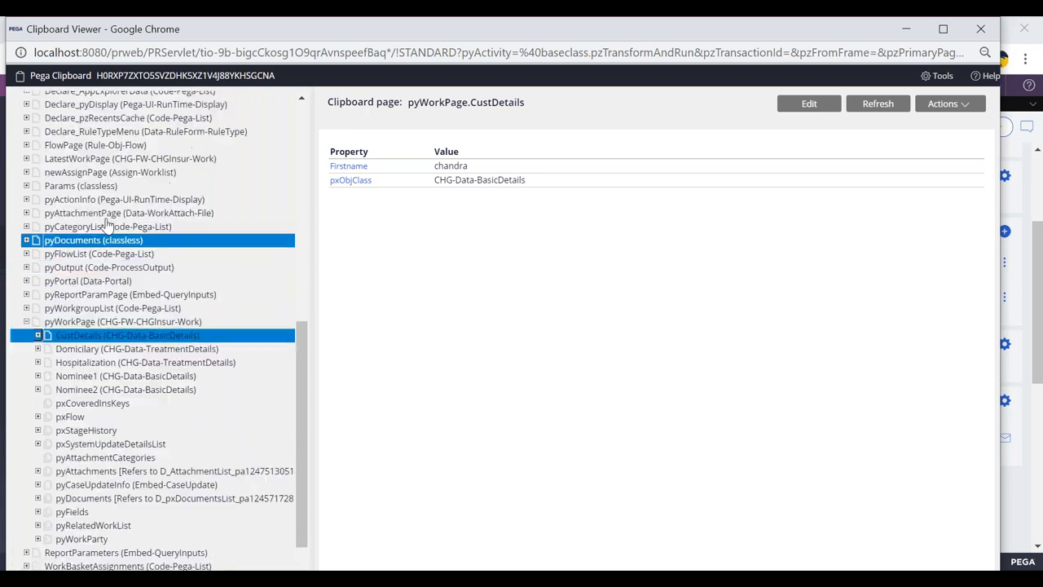
pyautogui.click(64, 213)
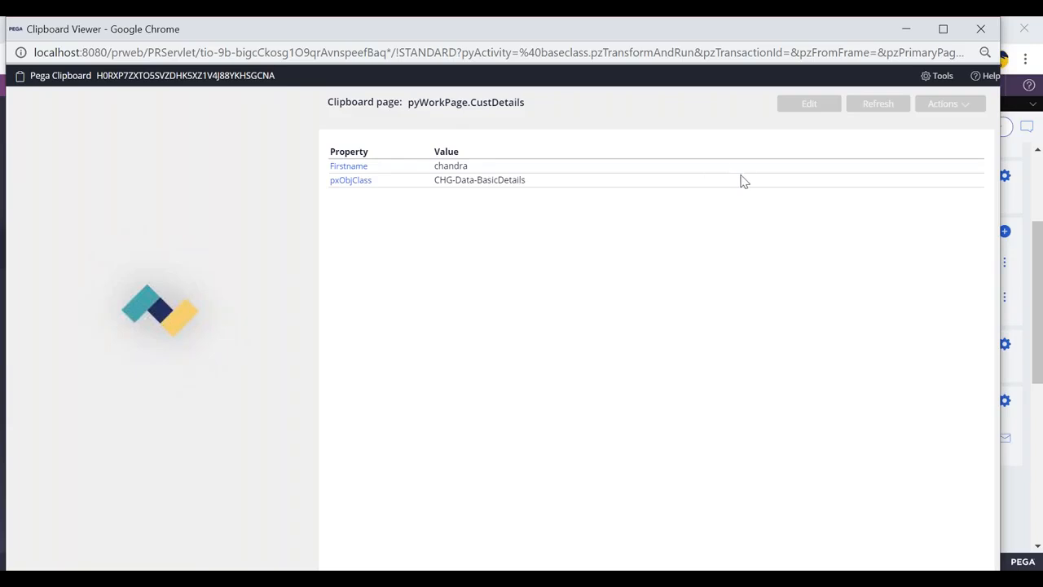
pyautogui.moveTo(177, 40); pyautogui.dragTo(169, 126)
pyautogui.click(898, 115)
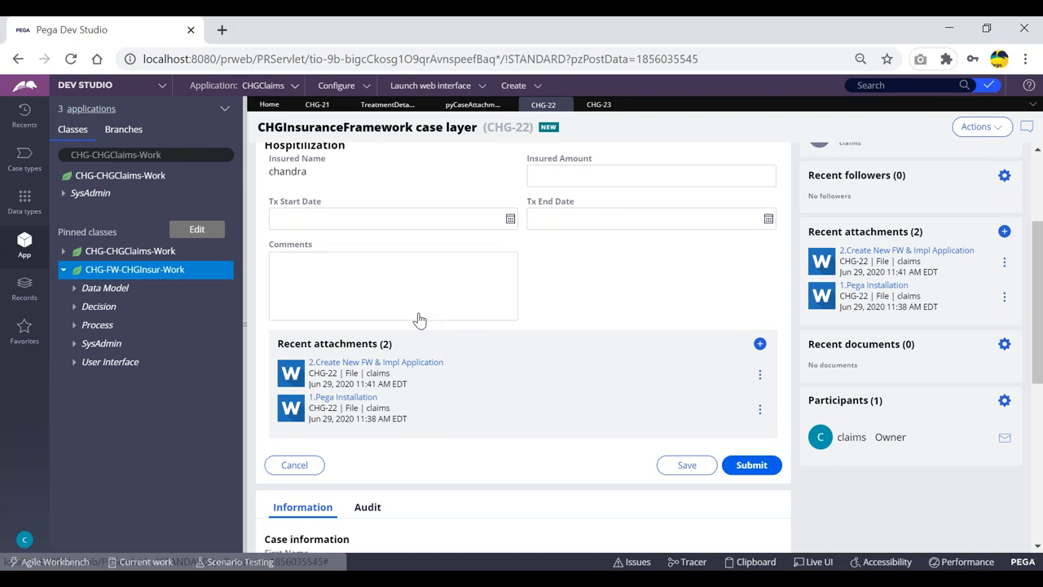
# - Reopen the clipboard for CHG-22 and try again to open pyAttachmentPage
pyautogui.scroll(-1, 419, 316)
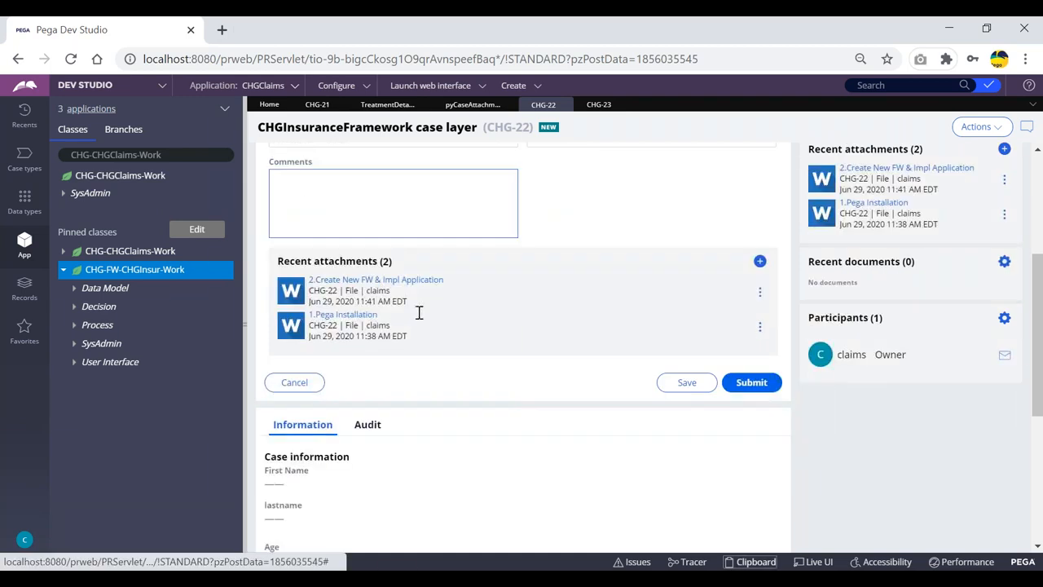
pyautogui.click(754, 561)
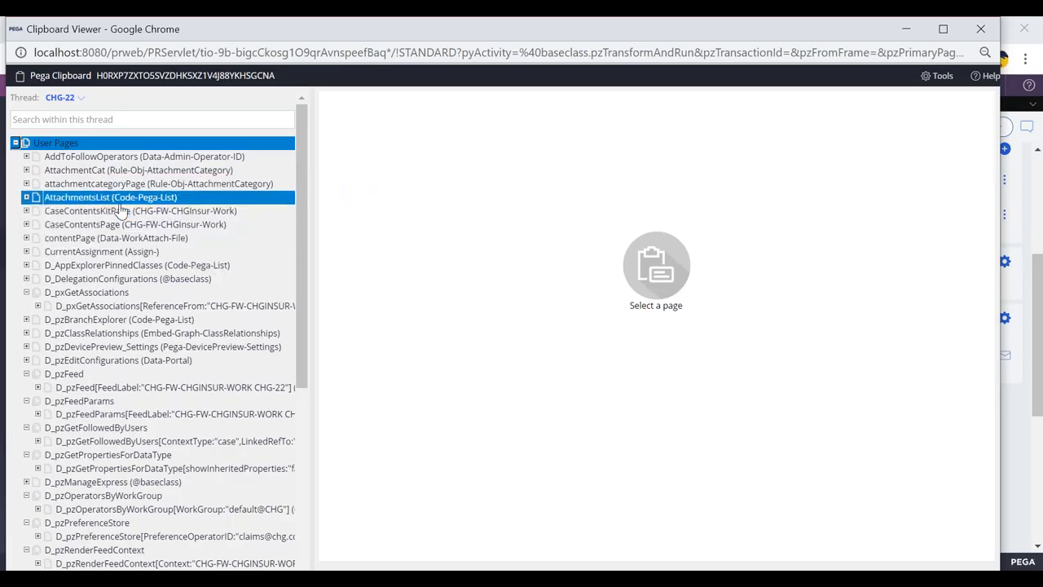
pyautogui.scroll(-4, 121, 207)
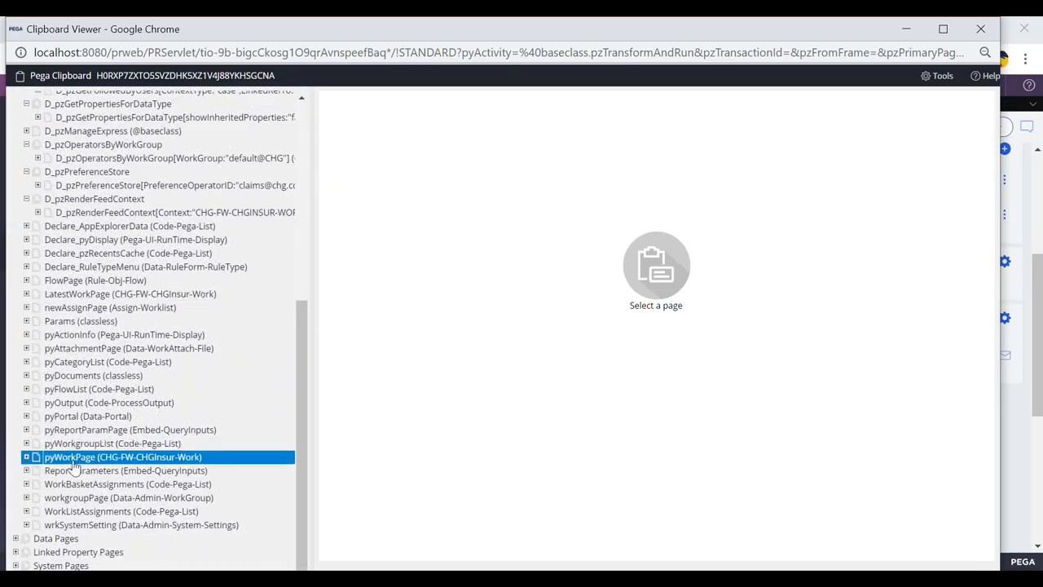
pyautogui.click(79, 353)
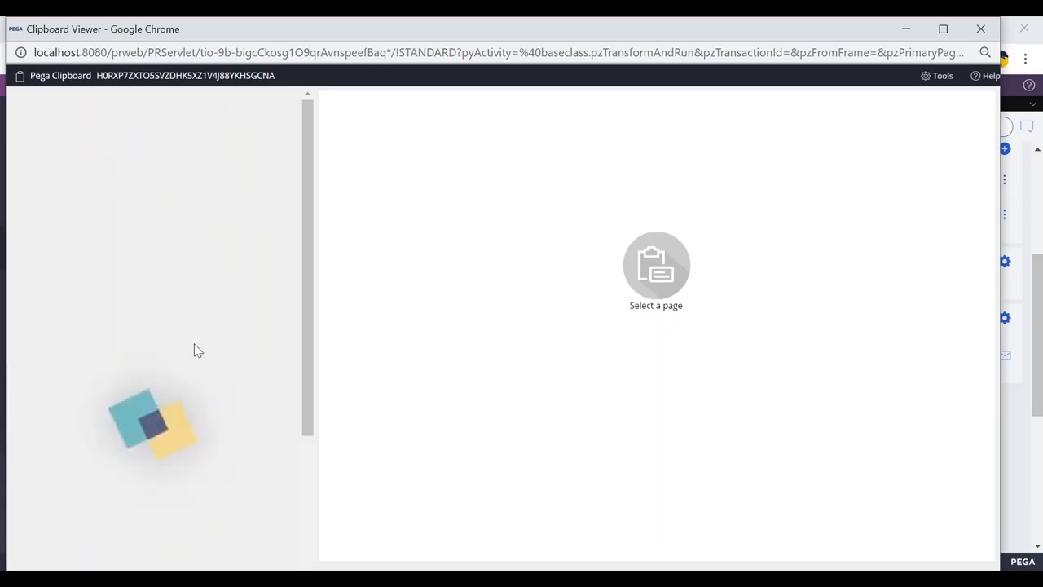
# - Close the clipboard viewer and reload the Dev Studio page
pyautogui.moveTo(163, 46); pyautogui.dragTo(165, 75)
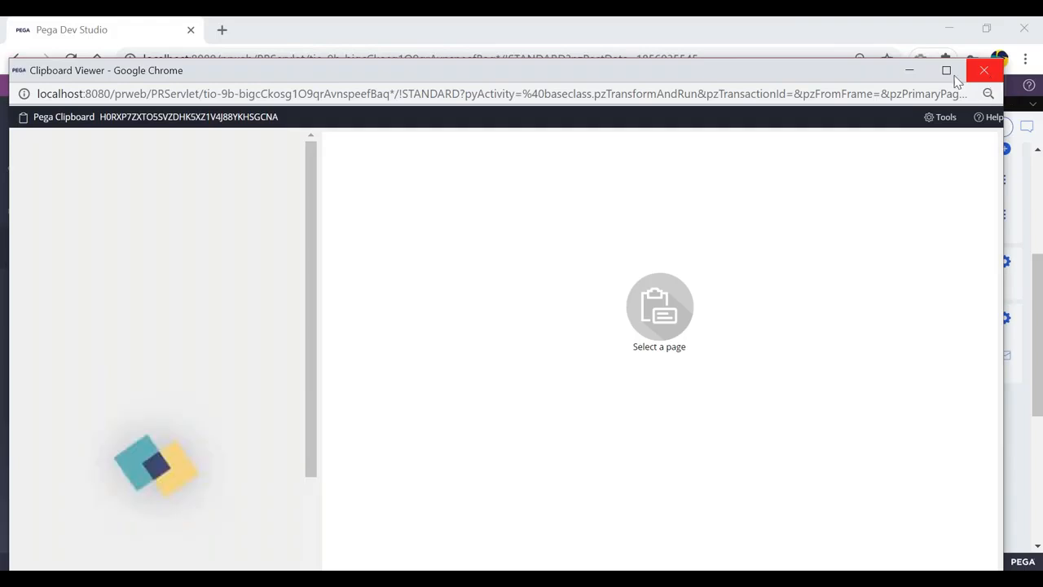
pyautogui.click(984, 71)
pyautogui.click(71, 59)
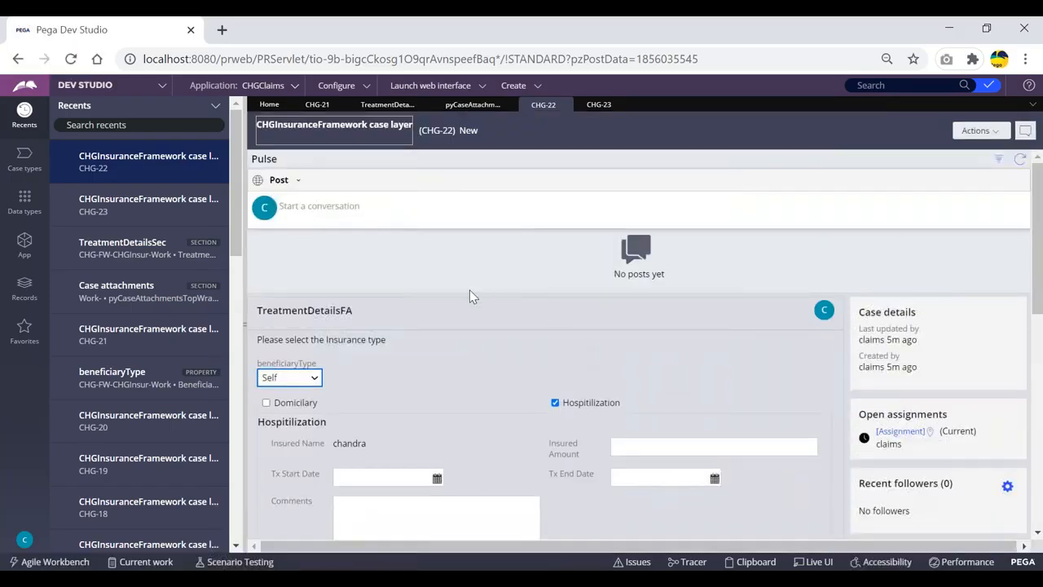
# - Close the CHG-22 case
pyautogui.click(563, 105)
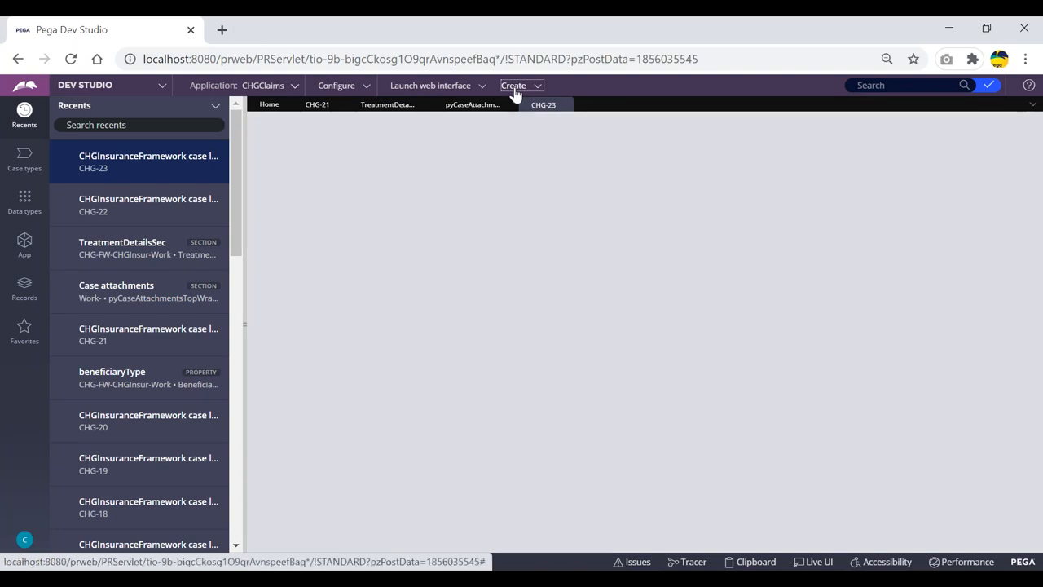
pyautogui.click(515, 88)
pyautogui.moveTo(539, 117)
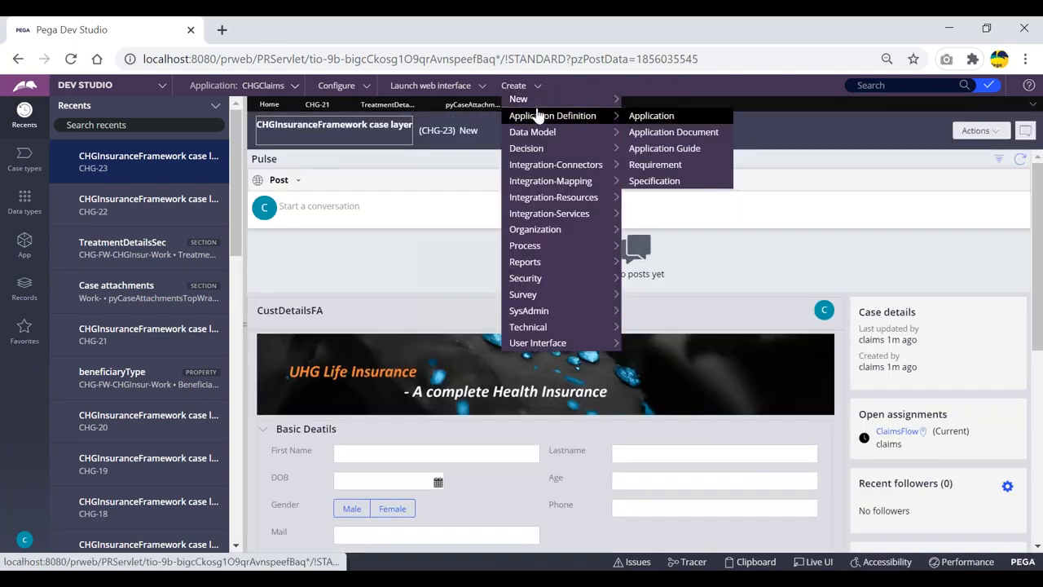
pyautogui.scroll(-3, 747, 205)
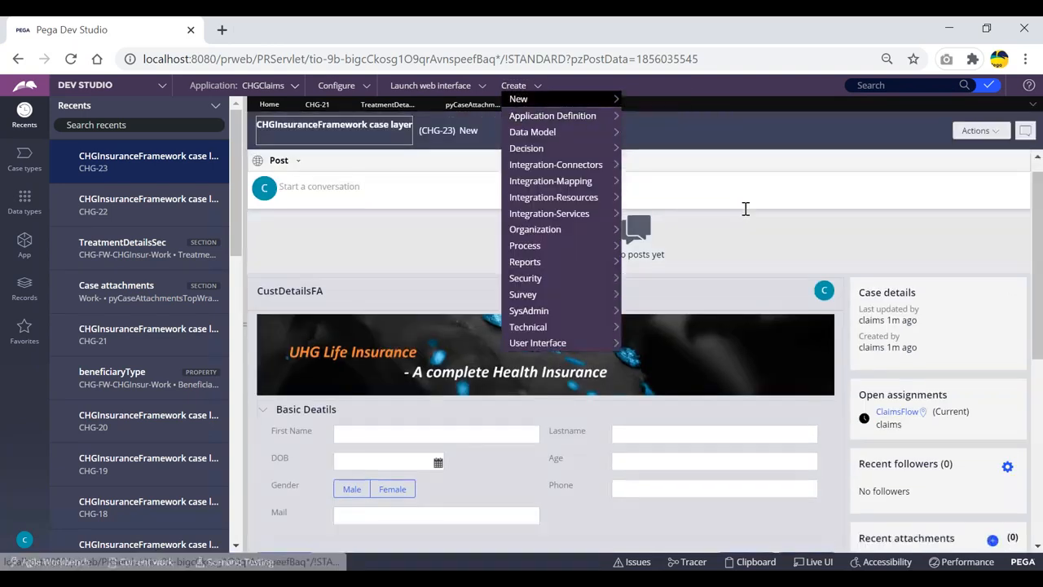
pyautogui.scroll(3, 749, 226)
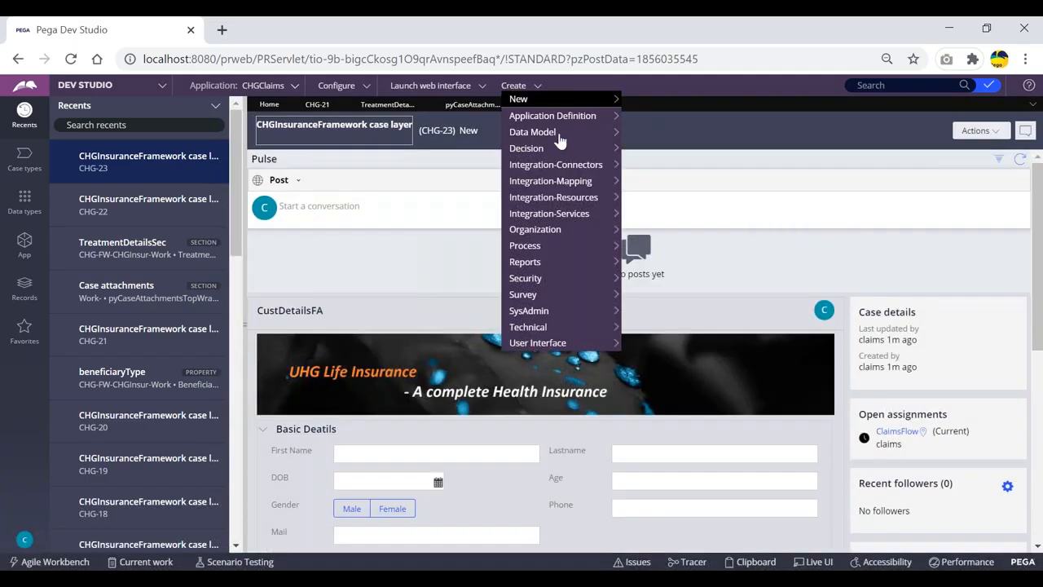
pyautogui.click(766, 107)
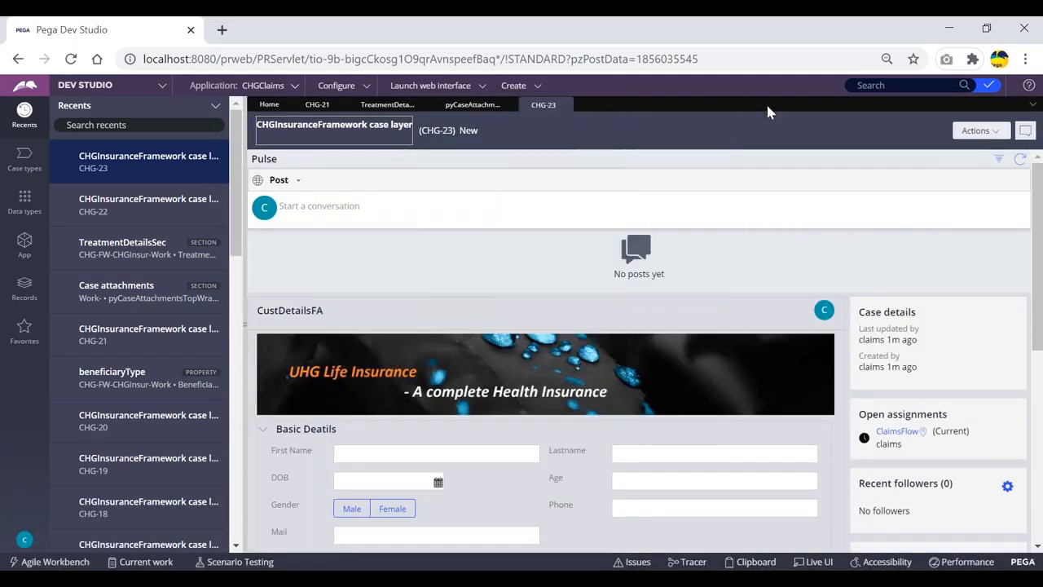
pyautogui.scroll(-1, 461, 171)
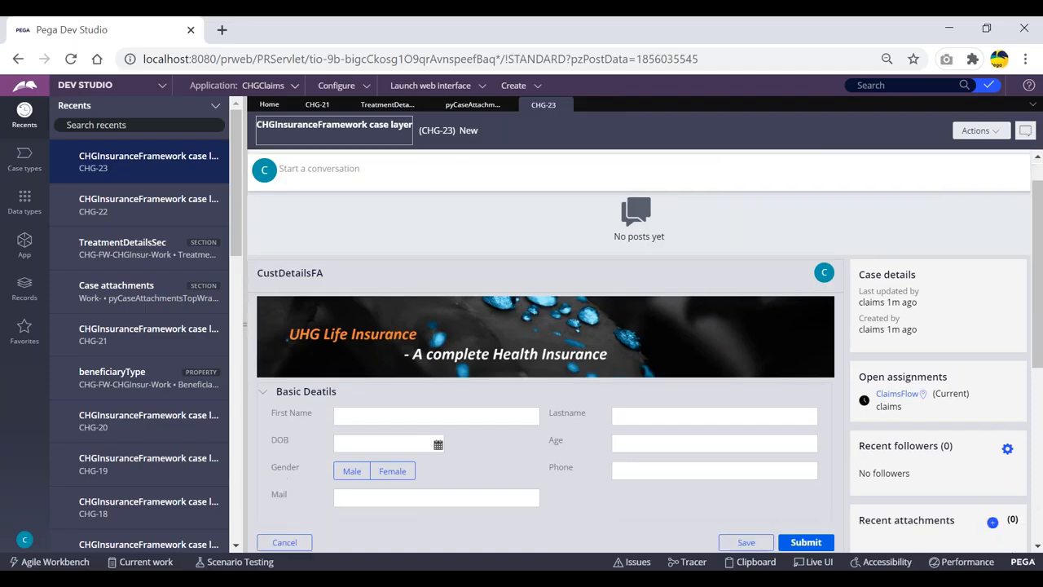
# - Create a new ClaimsFlow case
pyautogui.click(517, 86)
pyautogui.moveTo(521, 97)
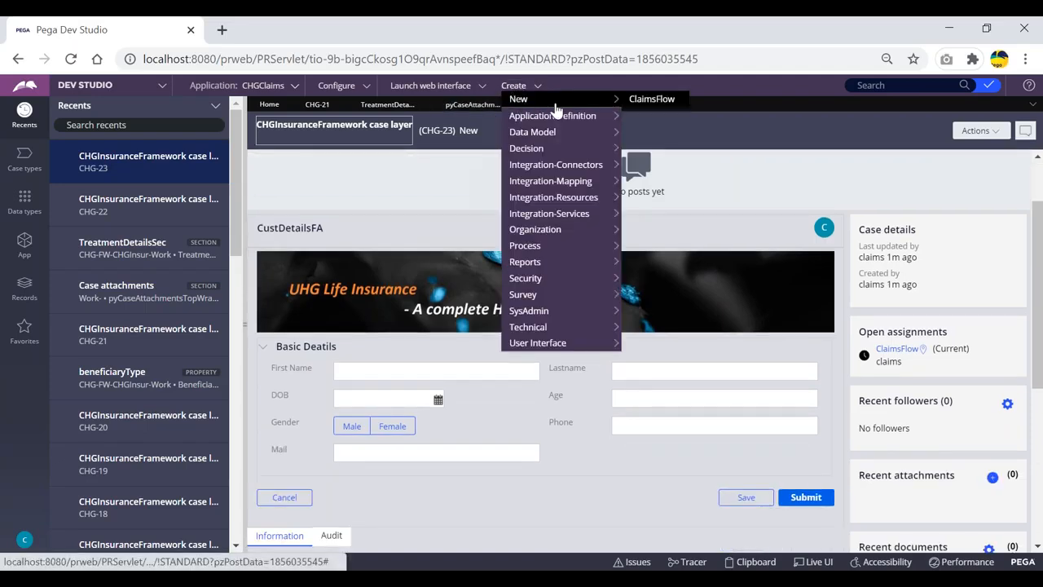
pyautogui.click(655, 98)
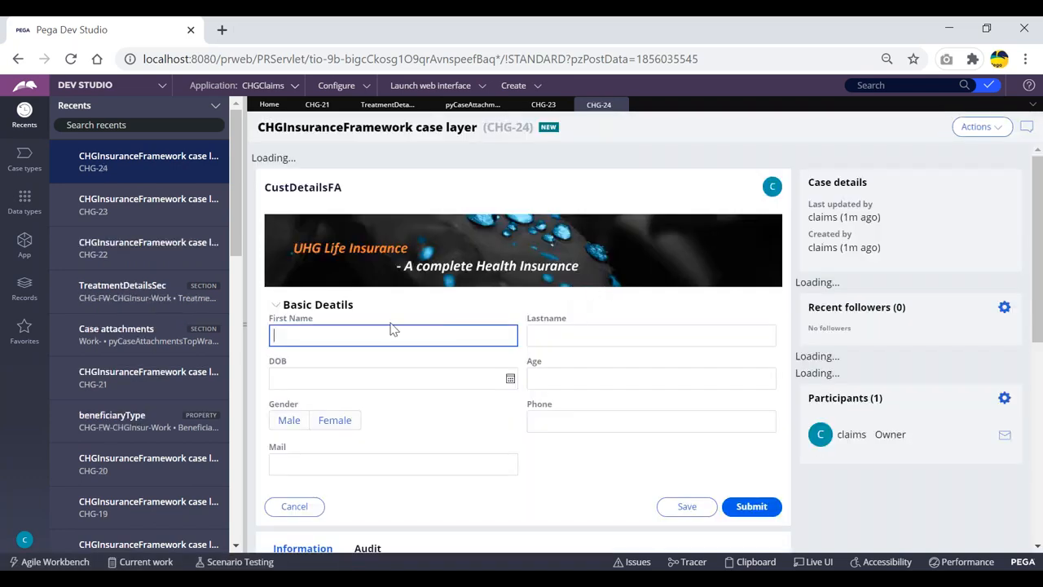
# - Enter dsaasdasd as the first name, submit the customer details, and submit the nominee details without filling them in
pyautogui.write('dsaasdasd')
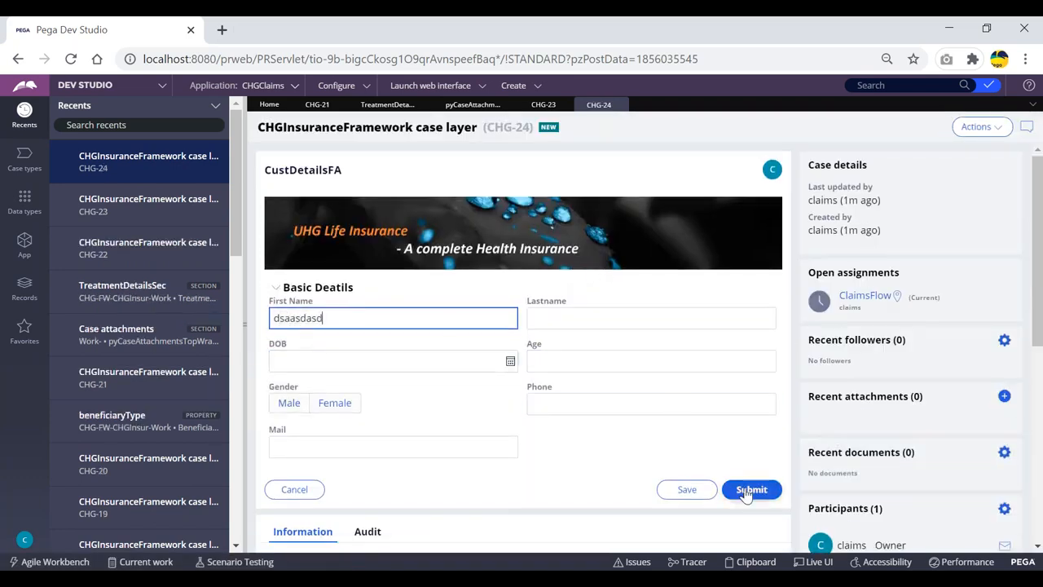
pyautogui.click(746, 492)
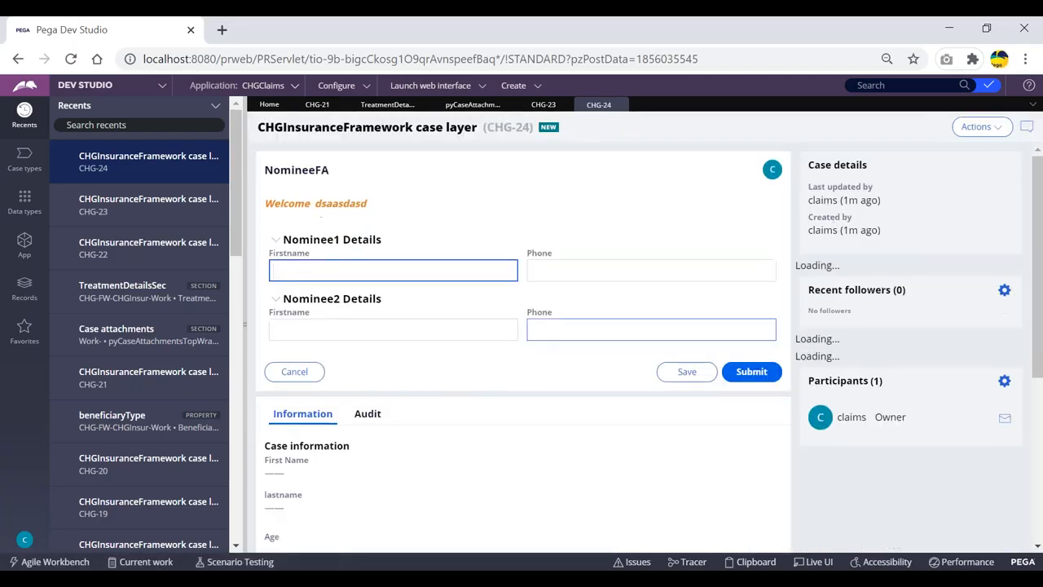
pyautogui.click(745, 373)
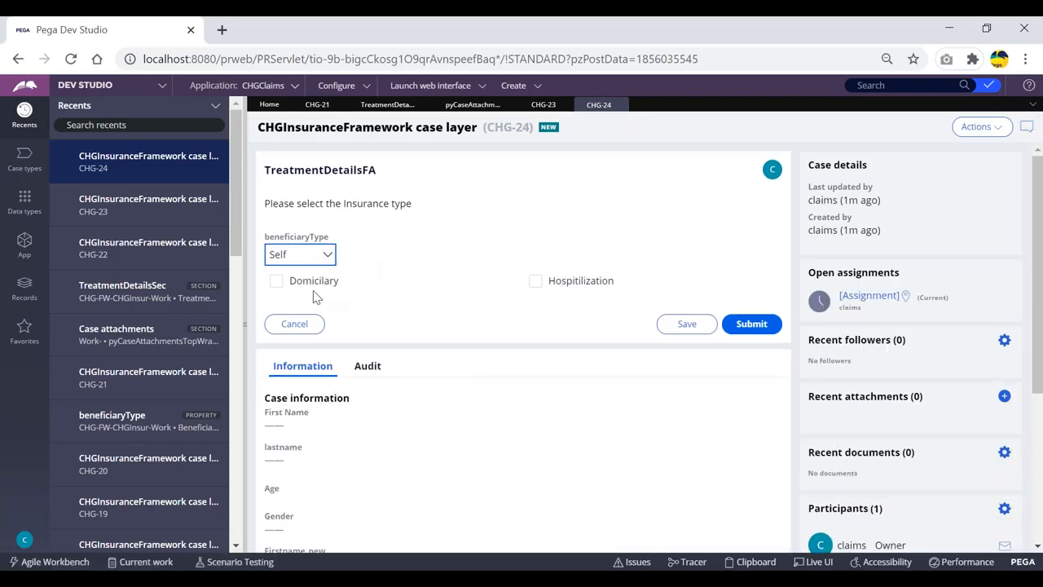
# - Select Domicilary in the treatment details and attach the file 1.Pega Installation.docx from the device under its Recent attachments
pyautogui.click(276, 281)
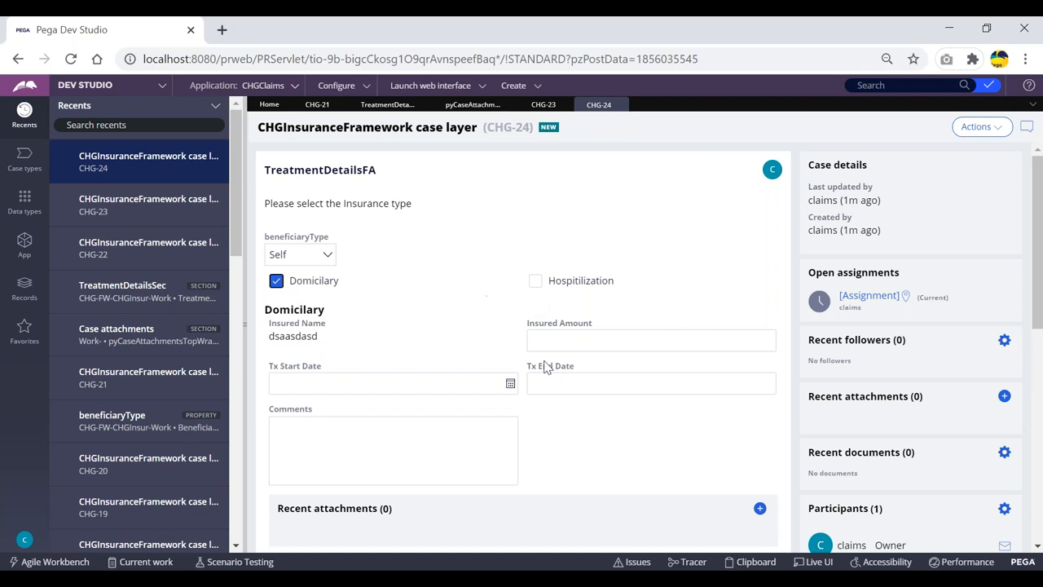
pyautogui.scroll(-1, 537, 363)
pyautogui.click(760, 432)
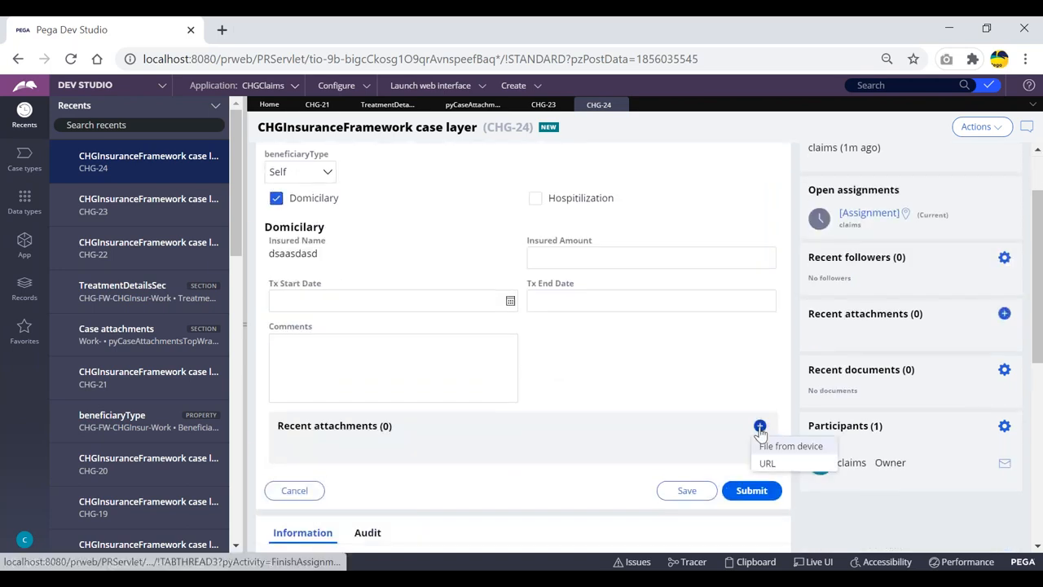
pyautogui.click(766, 447)
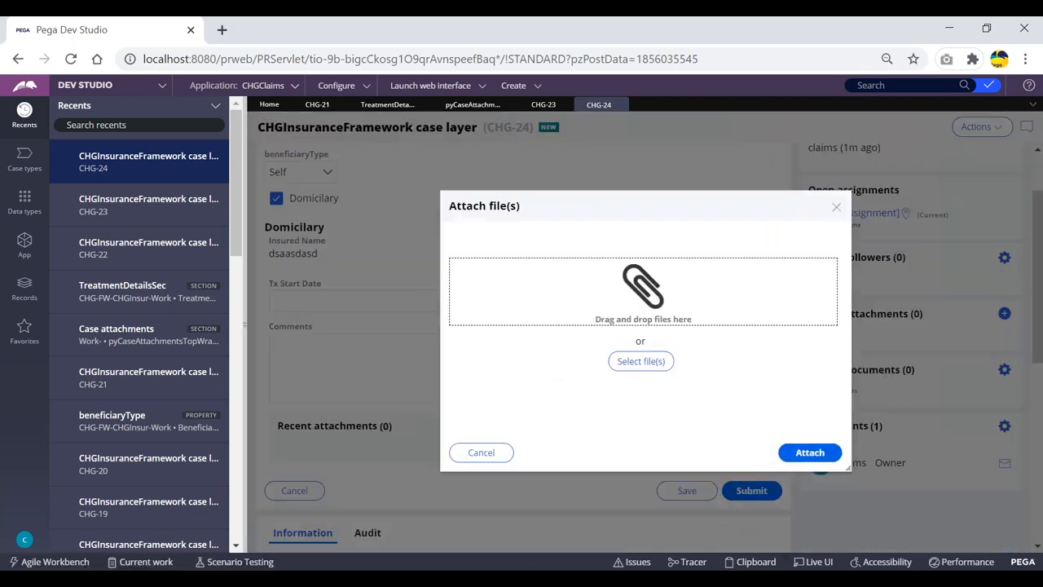
pyautogui.click(640, 360)
pyautogui.click(291, 221)
pyautogui.click(650, 467)
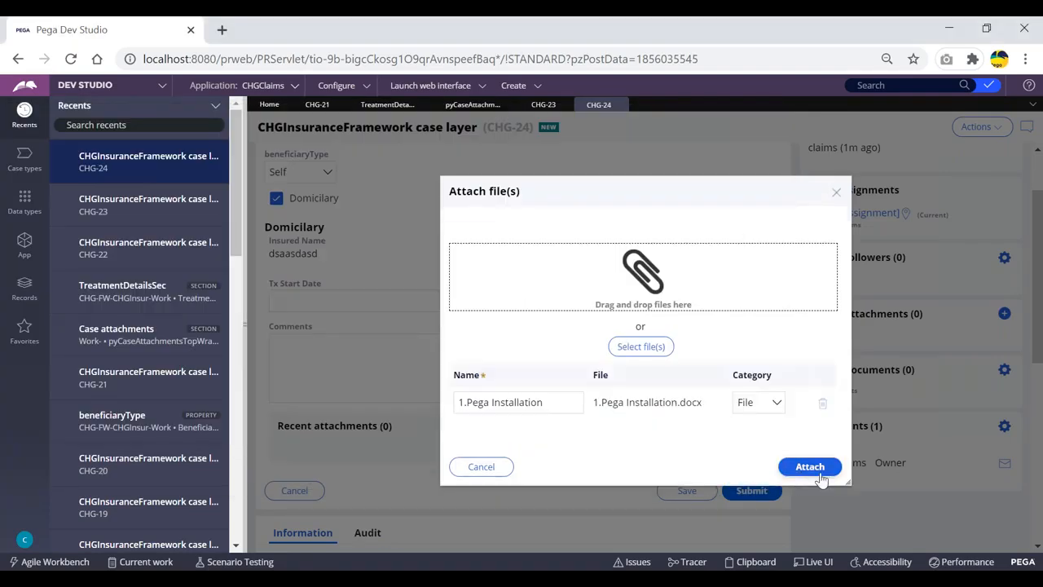
pyautogui.click(809, 466)
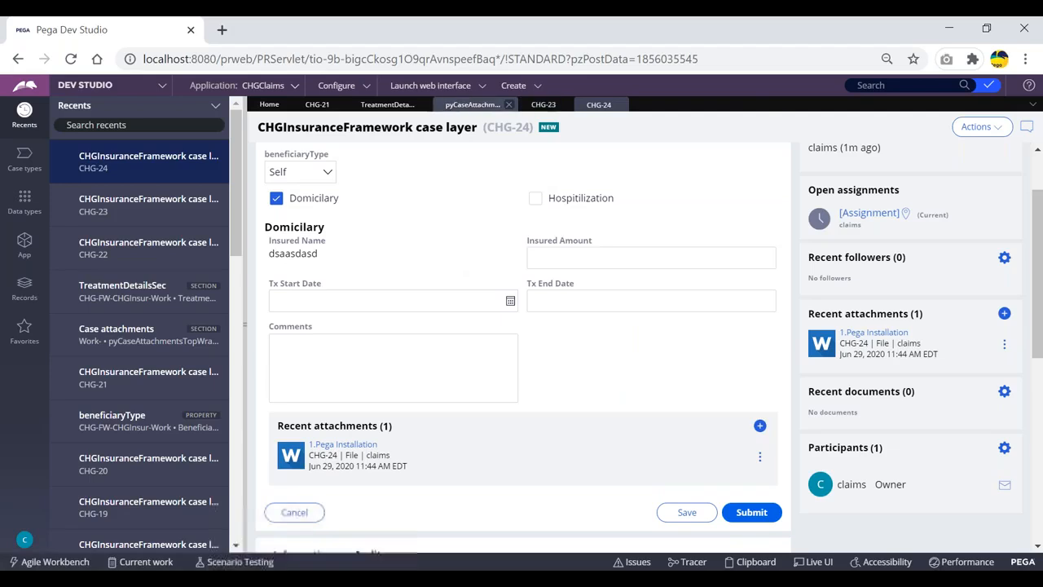
# - Open the clipboard for CHG-24 and look through its user pages and thread-level data pages for attachment data
pyautogui.click(759, 562)
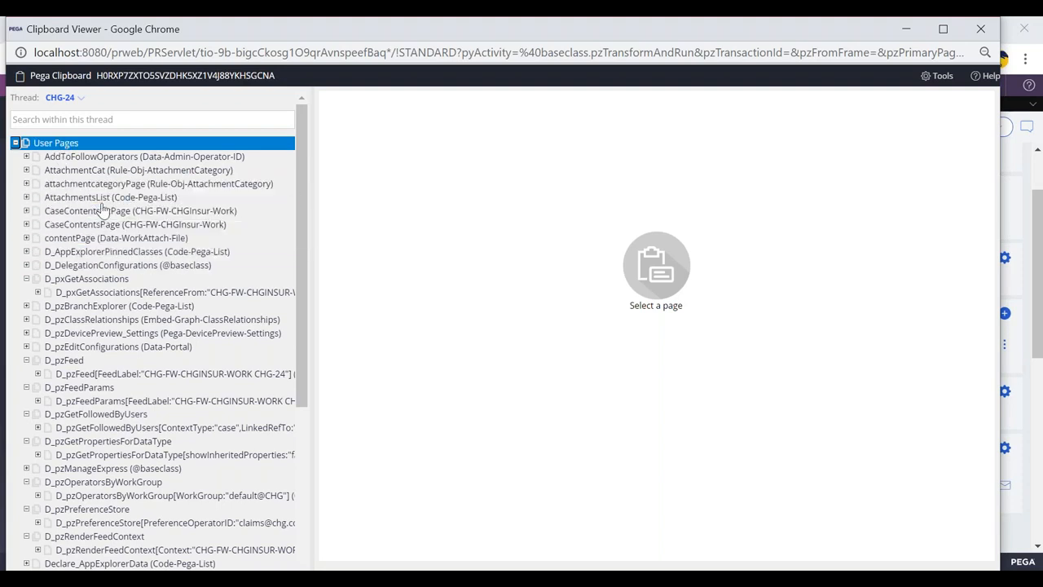
pyautogui.scroll(-3, 105, 223)
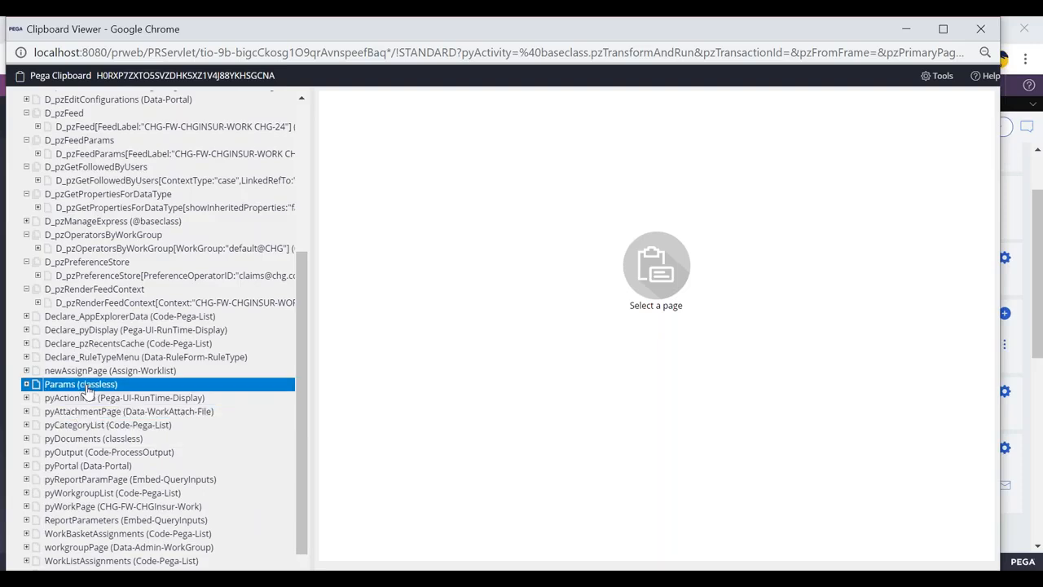
pyautogui.scroll(5, 24, 245)
pyautogui.click(14, 143)
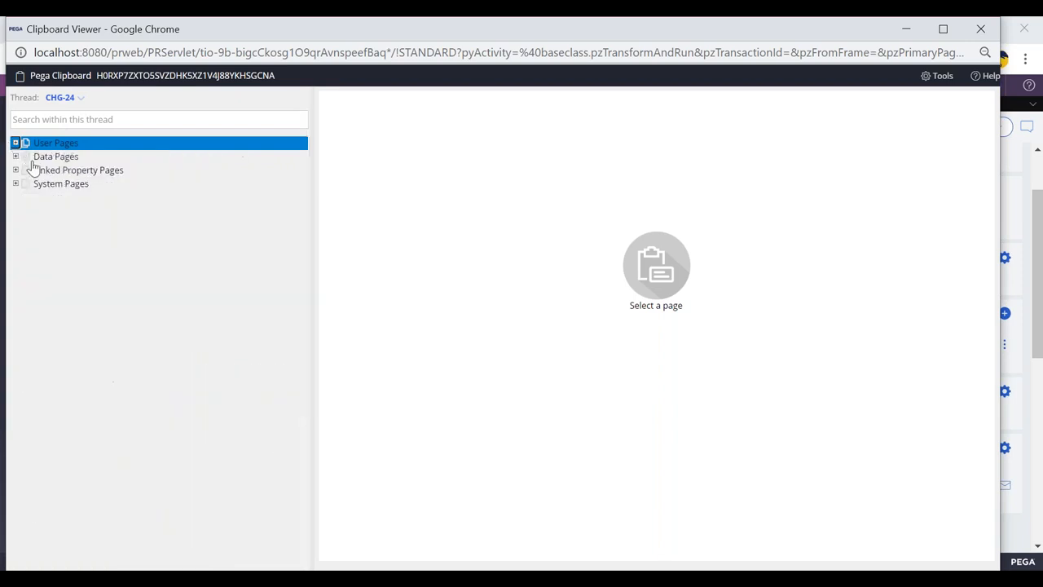
pyautogui.click(16, 157)
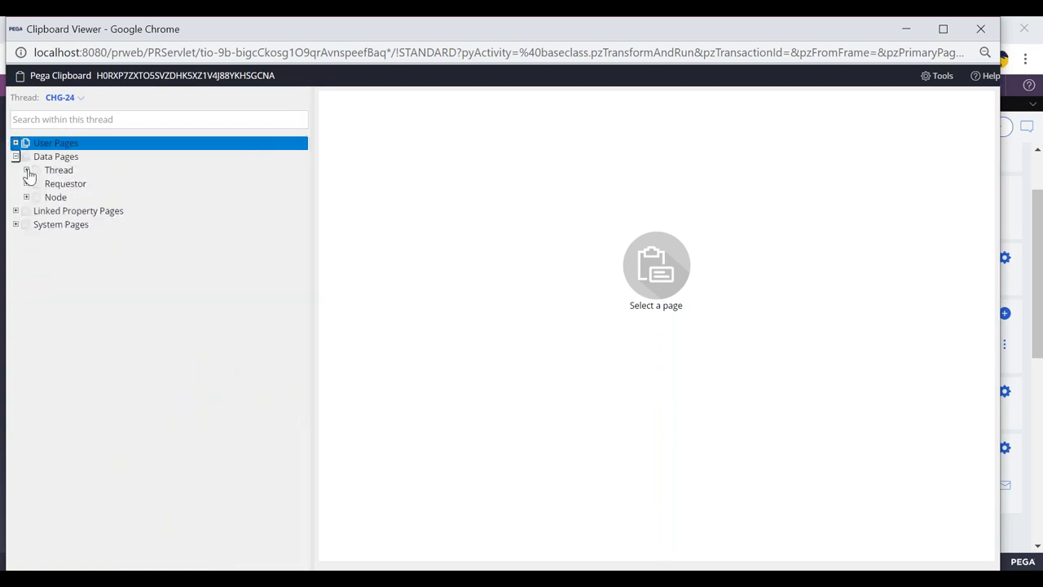
pyautogui.click(27, 171)
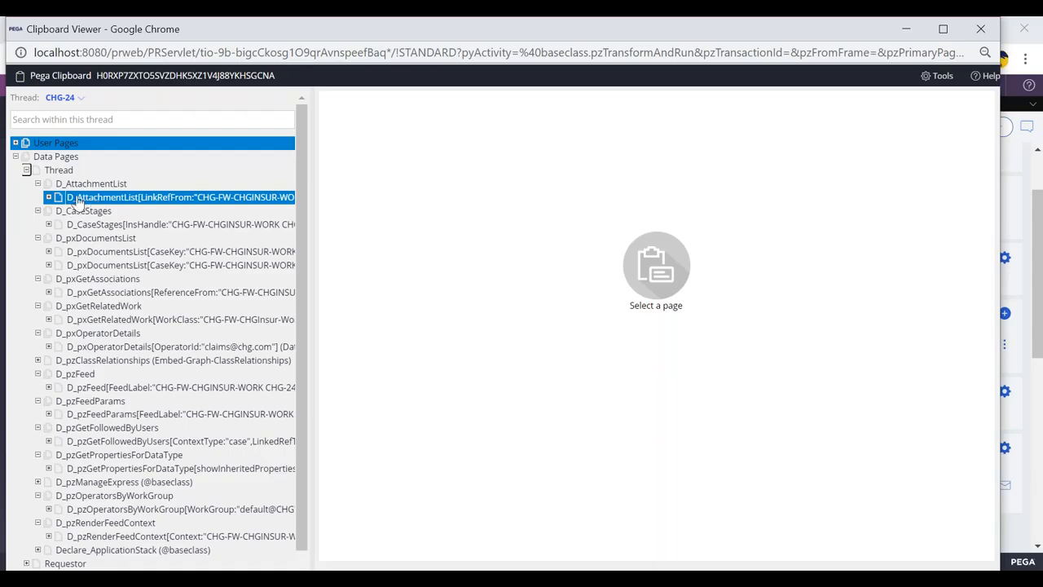
pyautogui.click(26, 170)
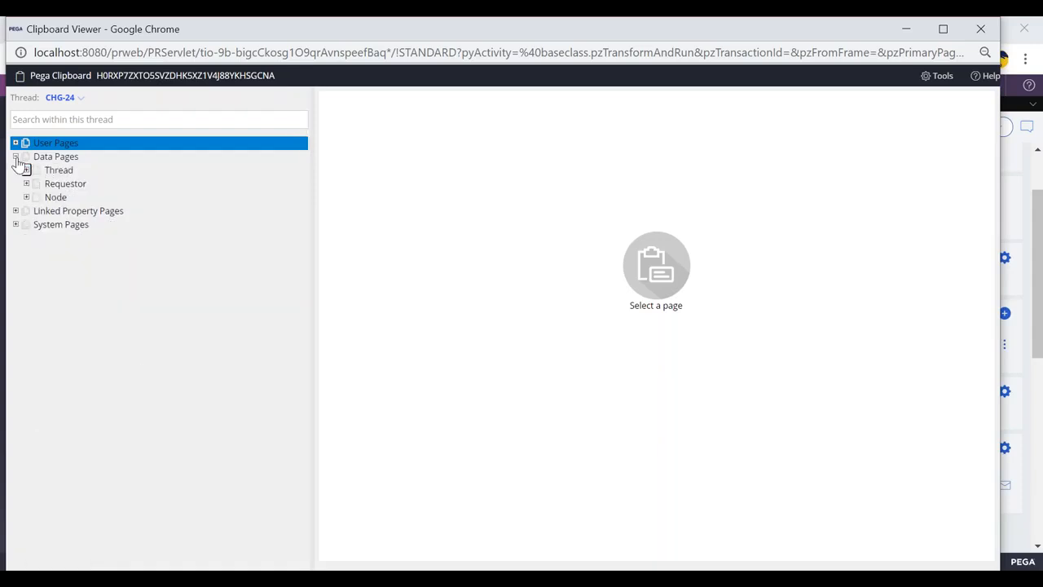
pyautogui.click(15, 157)
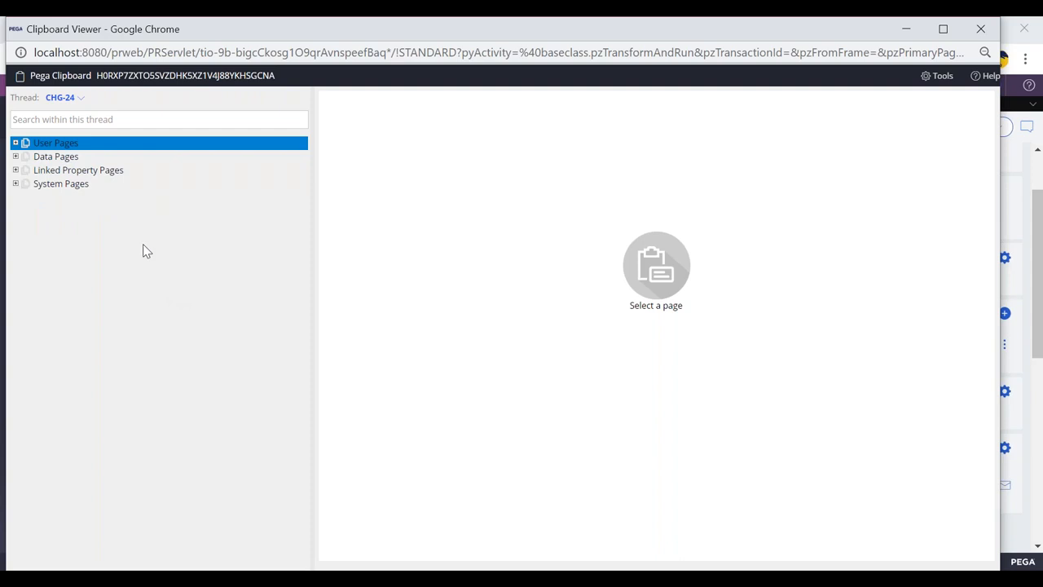
# - Expand the D_AttachmentList thread data page to examine its pxResults entry, and close the clipboard viewer
pyautogui.click(16, 143)
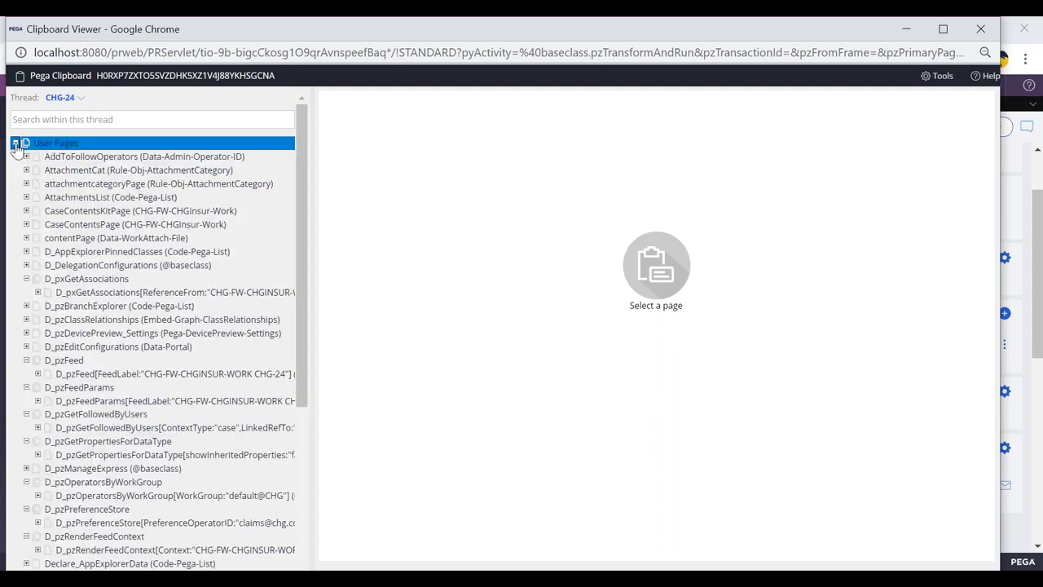
pyautogui.click(16, 143)
pyautogui.click(16, 156)
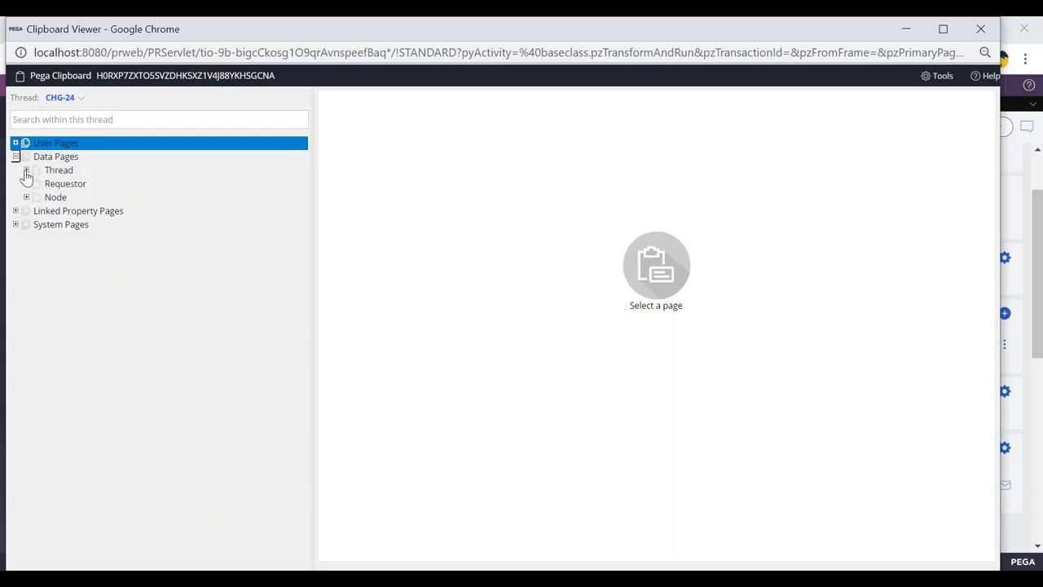
pyautogui.click(26, 169)
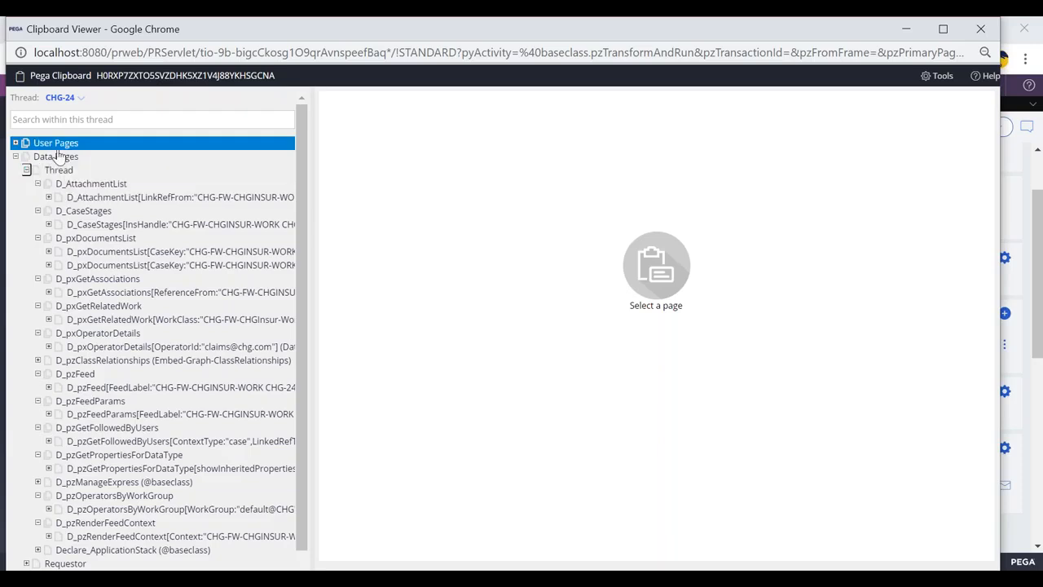
pyautogui.click(49, 197)
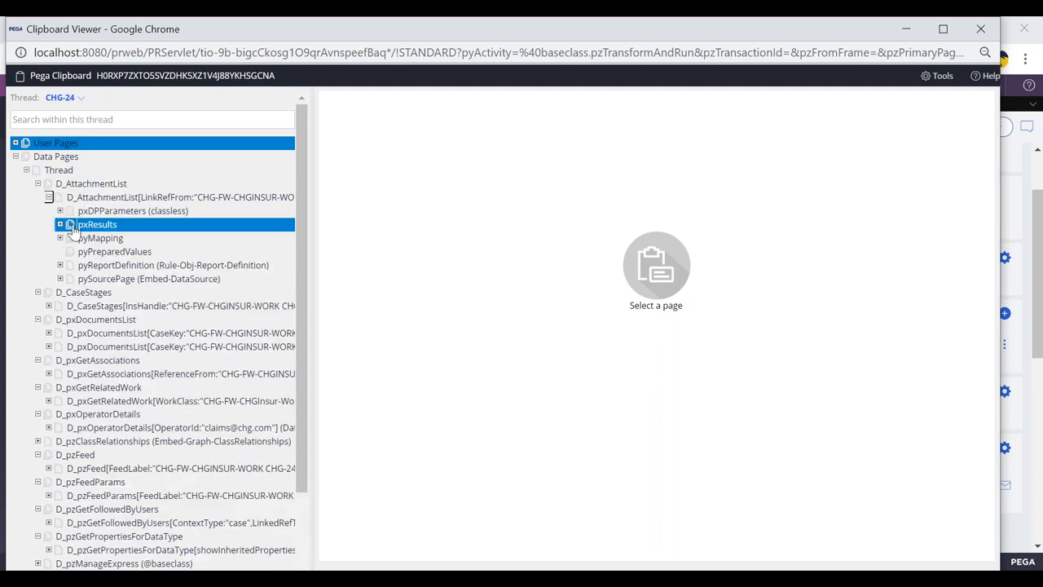
pyautogui.click(16, 158)
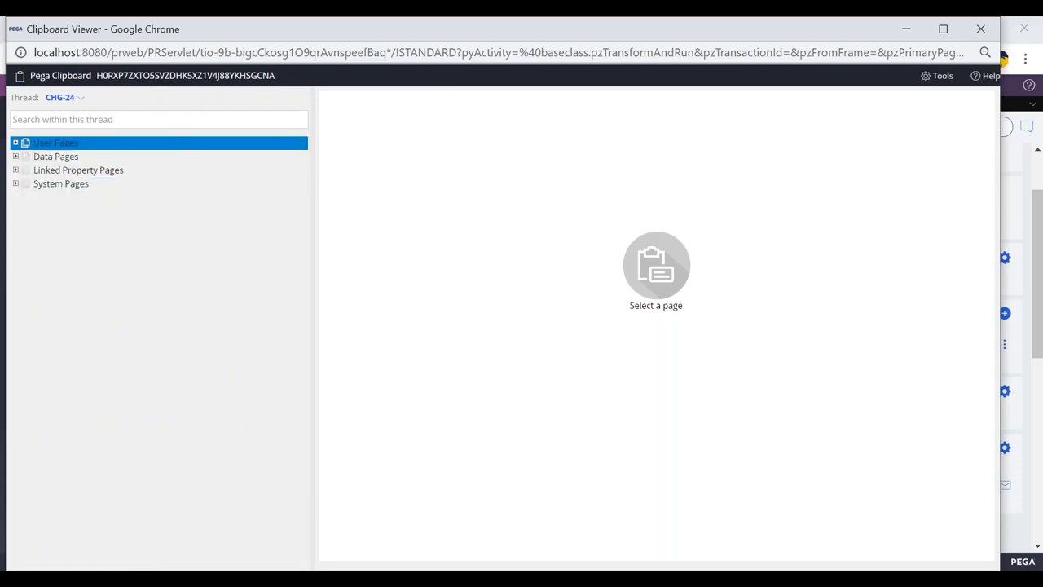
pyautogui.moveTo(165, 37); pyautogui.dragTo(181, 96)
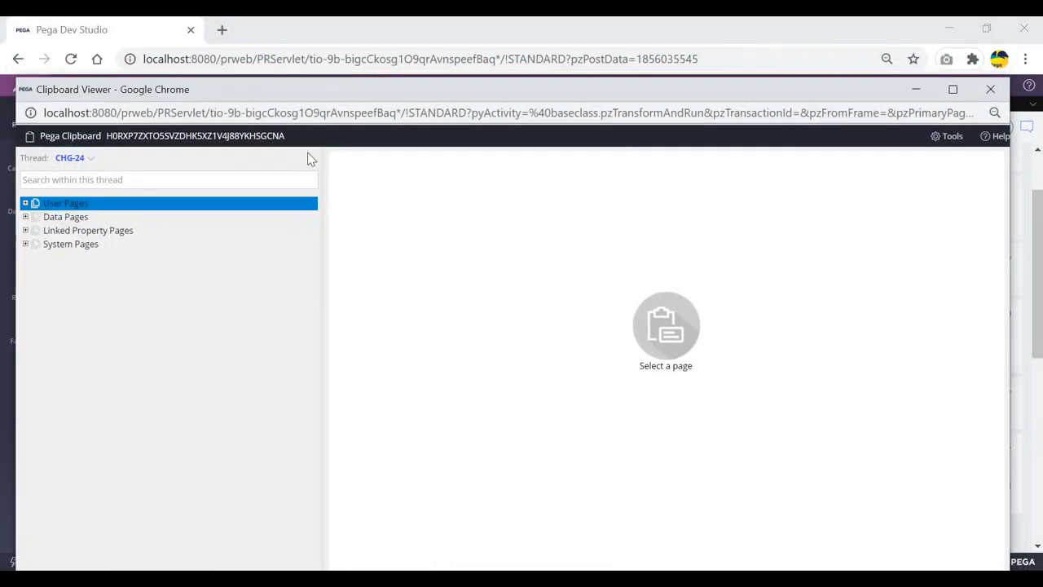
pyautogui.click(990, 89)
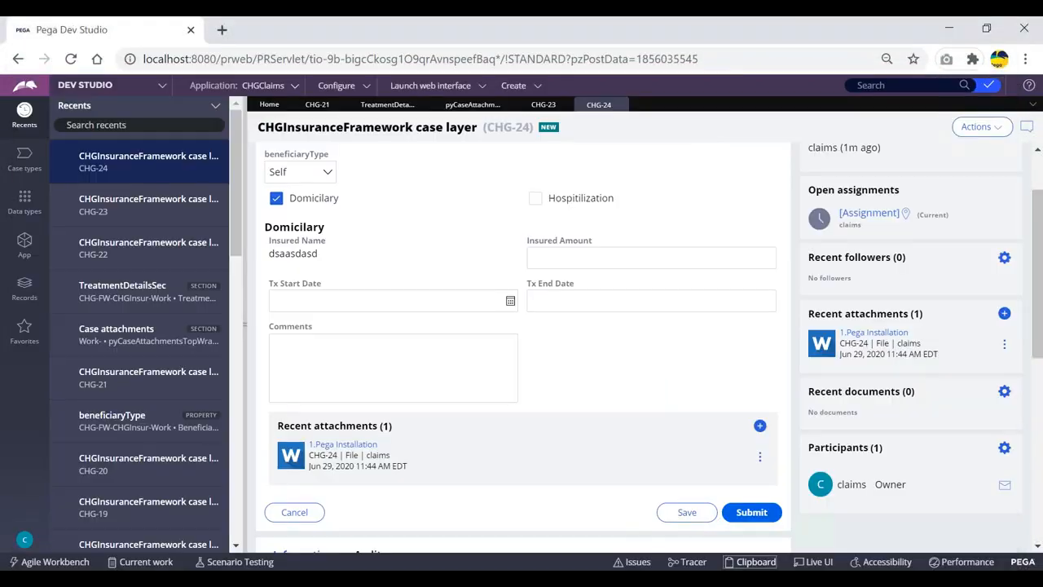
pyautogui.scroll(-5, 577, 316)
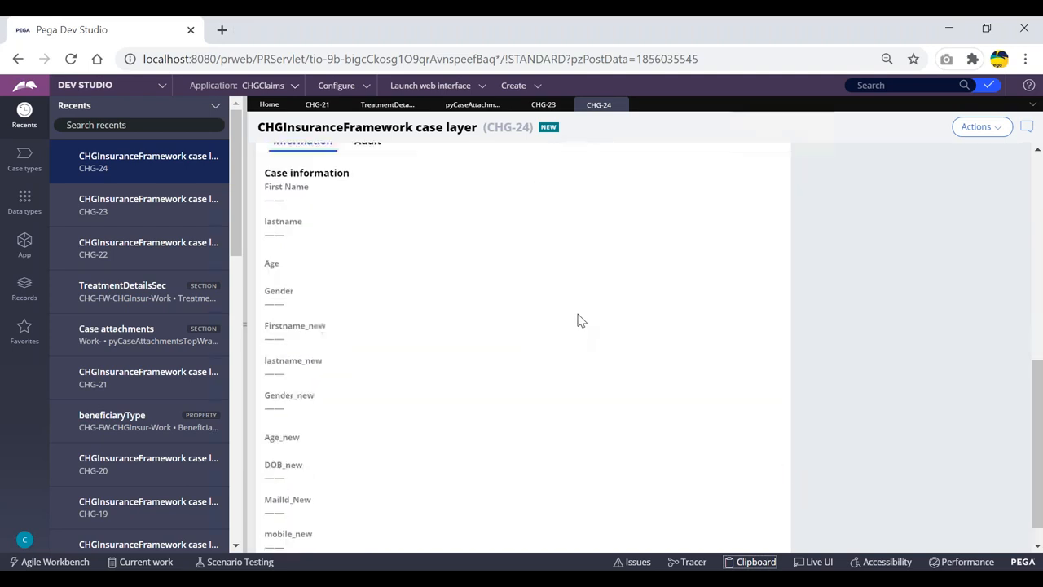
pyautogui.scroll(6, 578, 318)
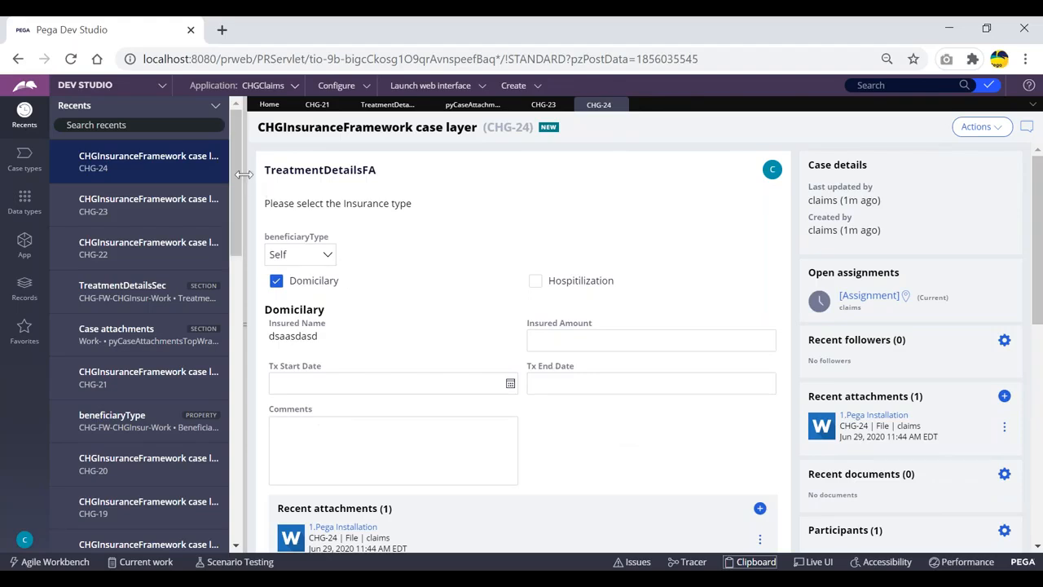
pyautogui.moveTo(243, 174); pyautogui.dragTo(3, 191)
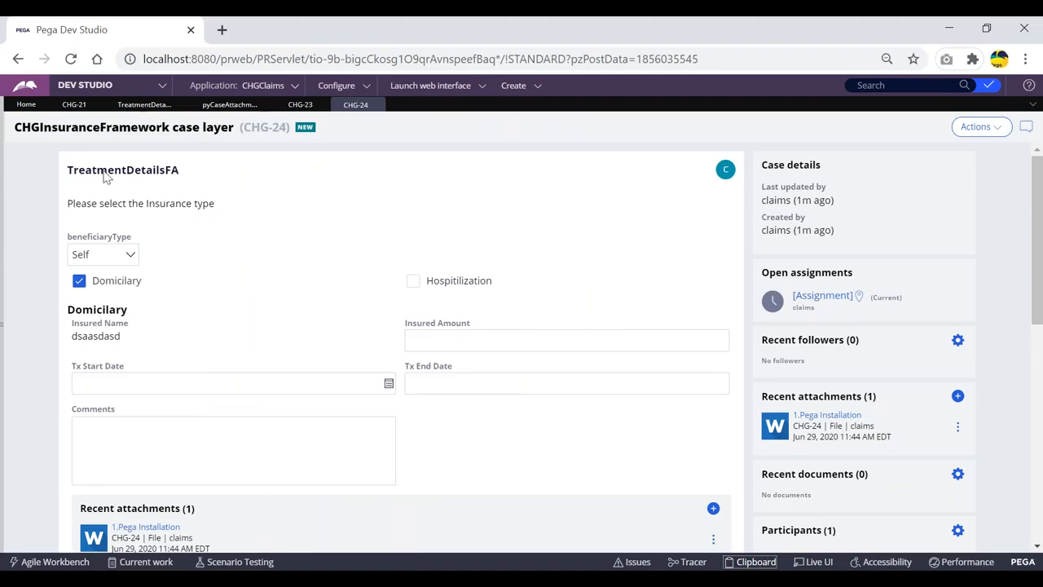
pyautogui.doubleClick(585, 38)
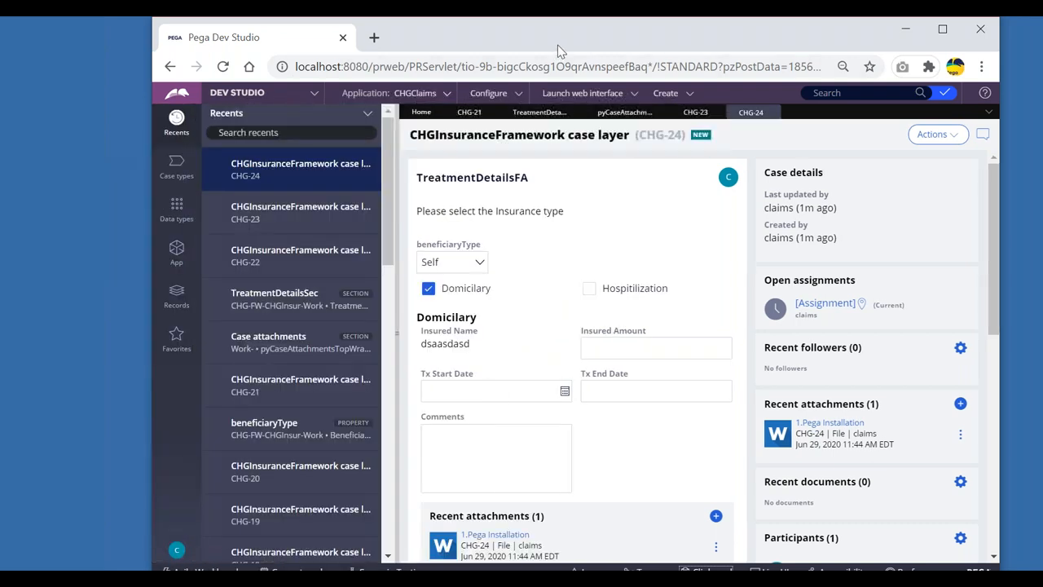
pyautogui.doubleClick(558, 45)
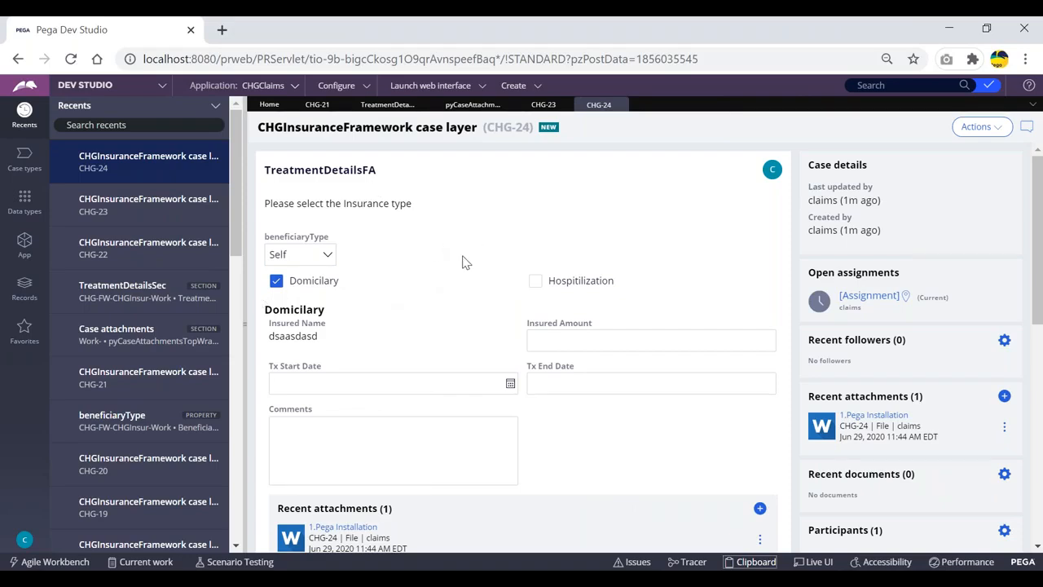
# - Submit the treatment details of case CHG-24 with the attached document in place
pyautogui.scroll(-5, 477, 298)
pyautogui.scroll(3, 478, 299)
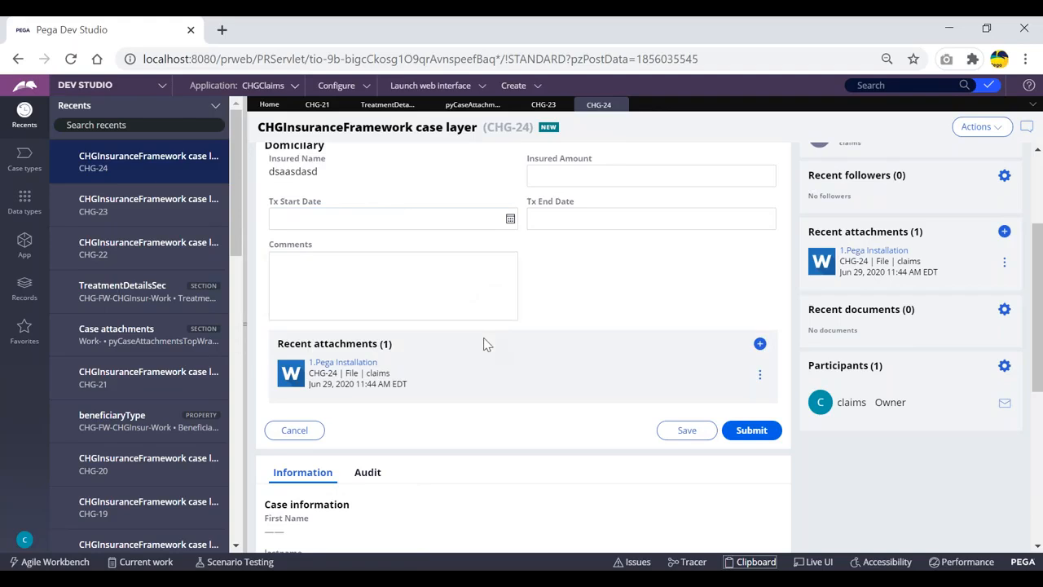
pyautogui.scroll(1, 570, 355)
pyautogui.click(751, 512)
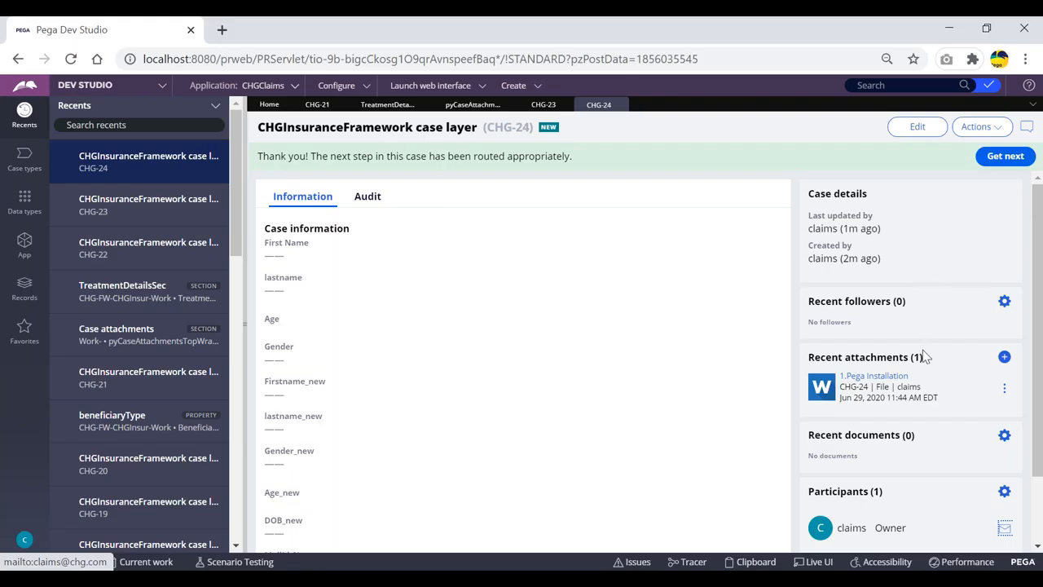
# - Download the 1.Pega Installation attachment from the case's recent attachments and dismiss the download notice
pyautogui.scroll(-2, 921, 356)
pyautogui.moveTo(815, 274); pyautogui.dragTo(949, 295)
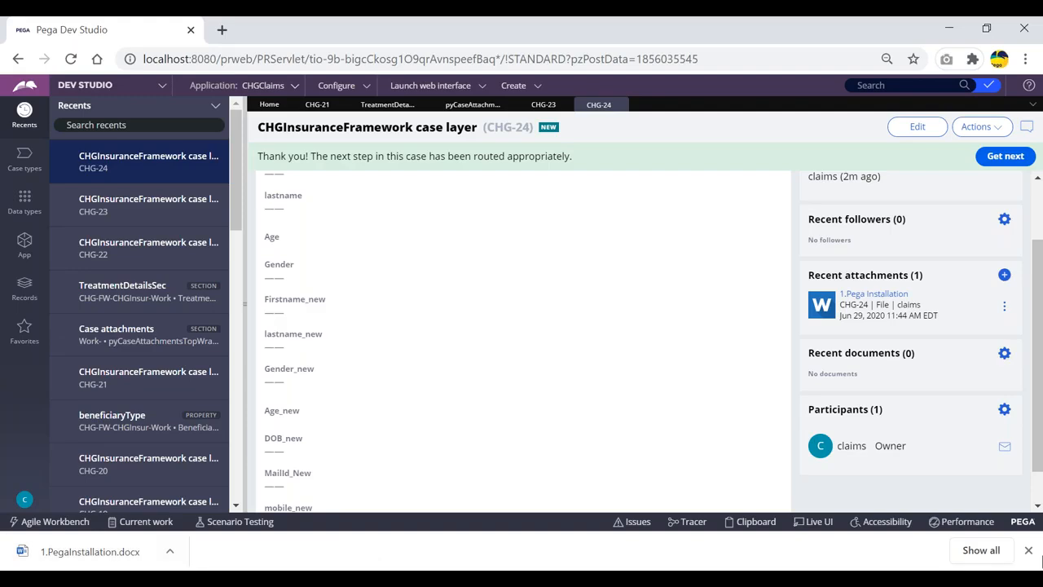
pyautogui.click(1028, 551)
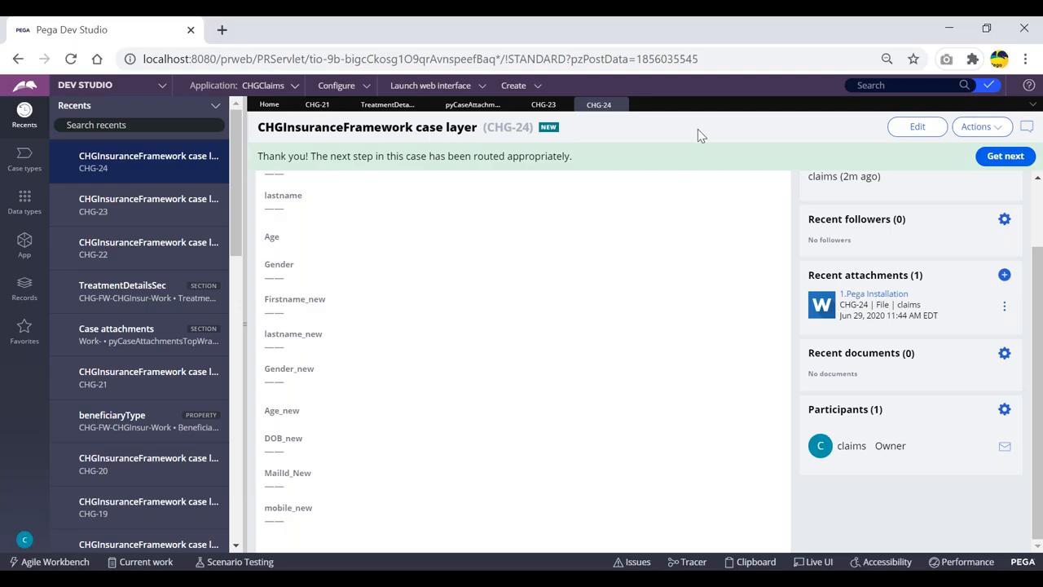
# - Close the CHG-24 and CHG-23 cases and the pyCaseAttachmentsTopWrapper section to return to TreatmentDetailsSec
pyautogui.click(623, 105)
pyautogui.click(562, 105)
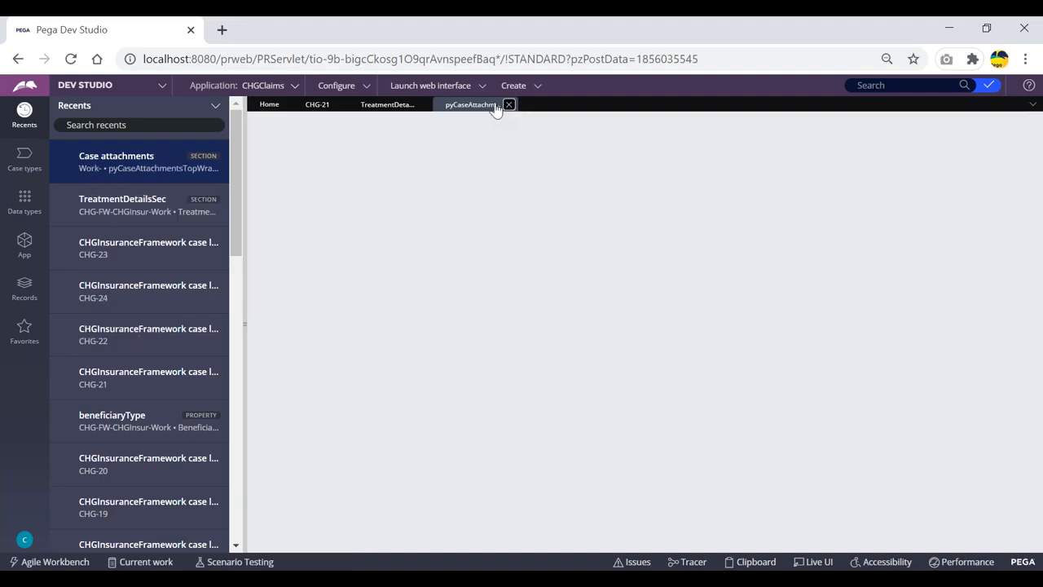
pyautogui.click(508, 105)
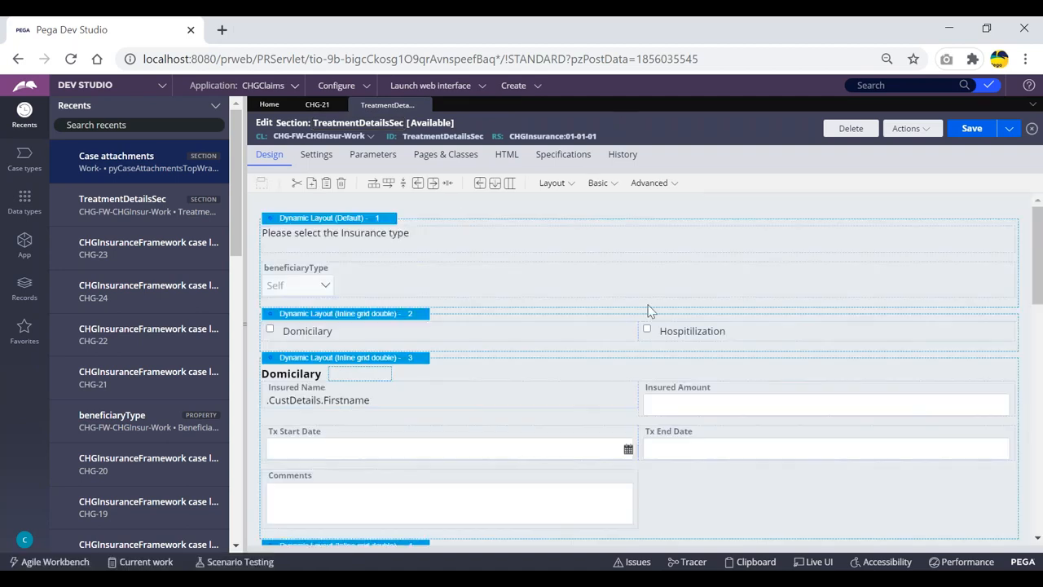
# - In the pyCaseAttachmentsTopWrapper include's layout properties, change the visibility expression's operator between the two conditions to &&
pyautogui.scroll(-5, 647, 313)
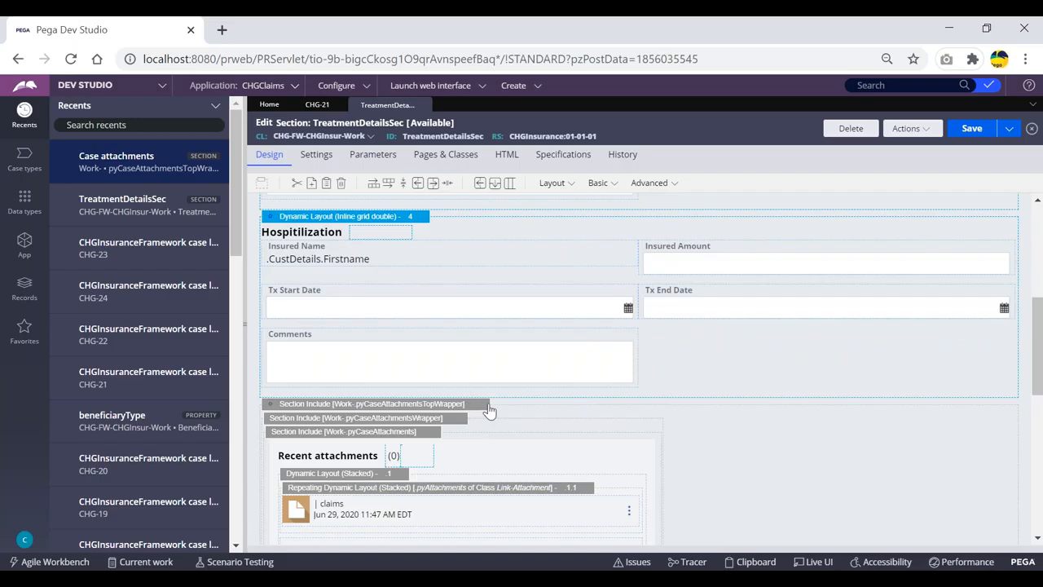
pyautogui.click(487, 408)
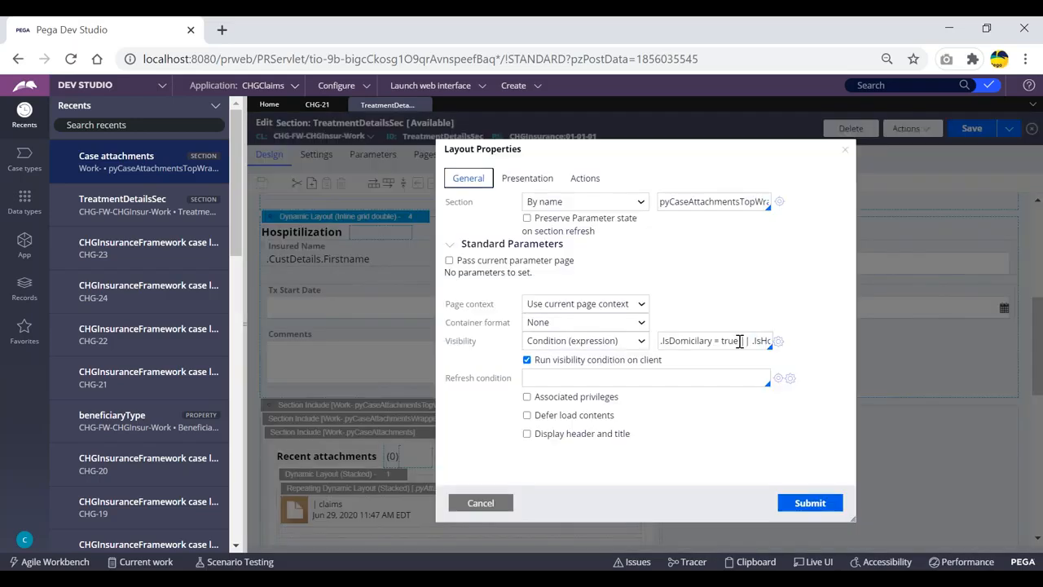
pyautogui.click(748, 341)
pyautogui.moveTo(754, 340); pyautogui.dragTo(741, 340)
pyautogui.click(706, 342)
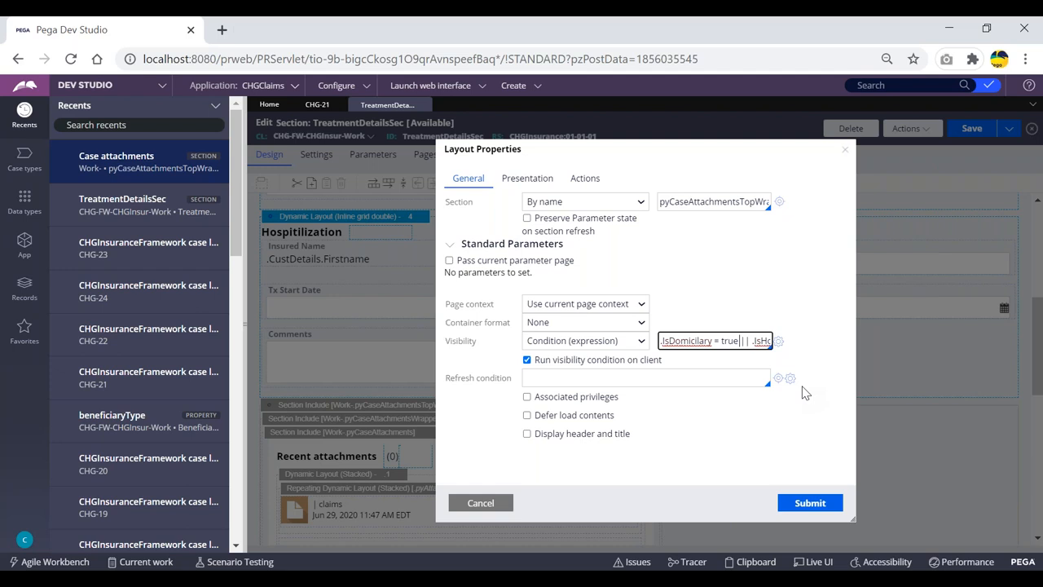
pyautogui.write('&&')
pyautogui.click(778, 342)
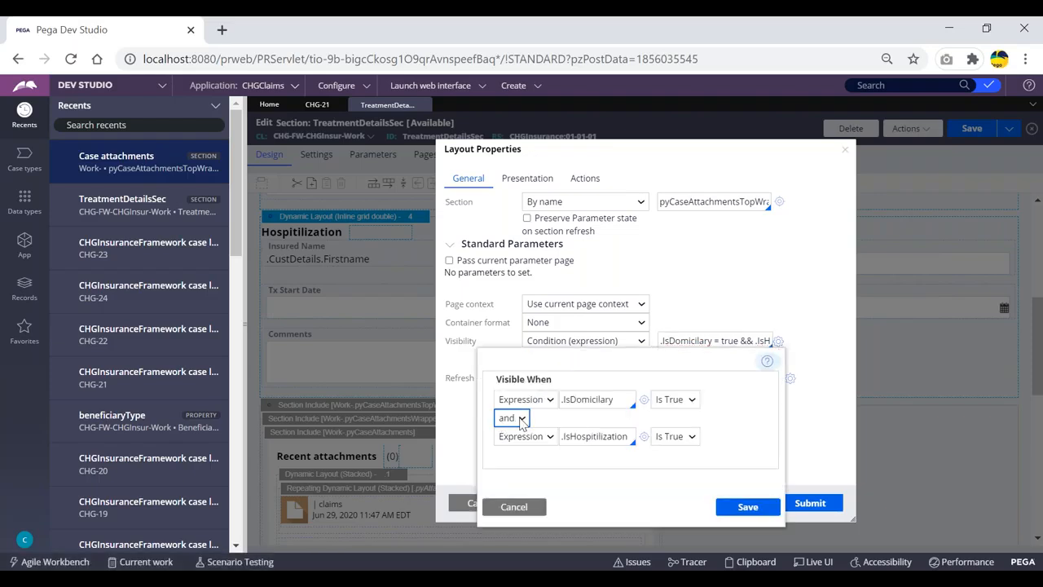
pyautogui.click(519, 419)
pyautogui.click(507, 461)
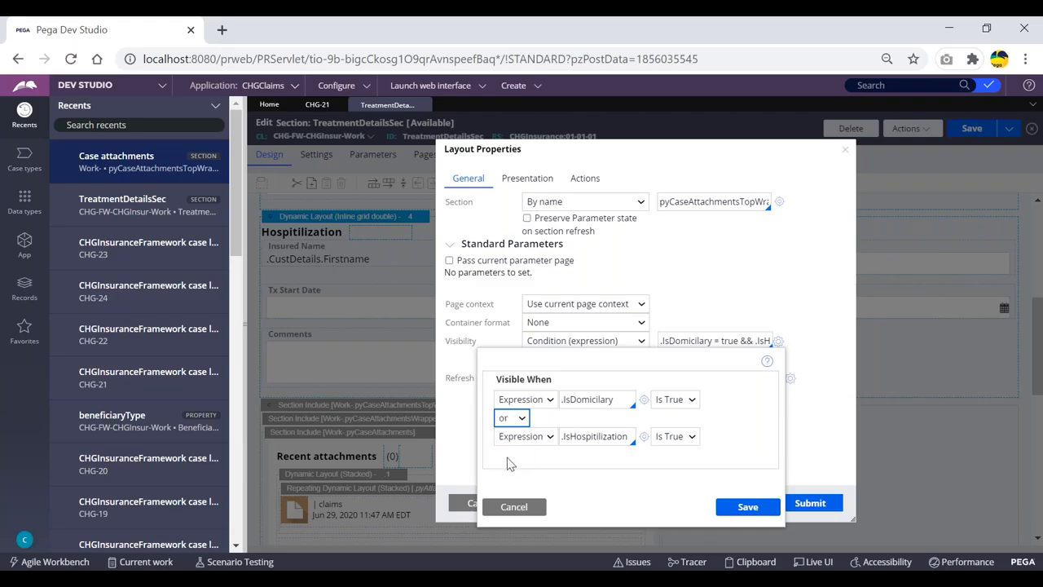
pyautogui.doubleClick(749, 340)
pyautogui.click(809, 329)
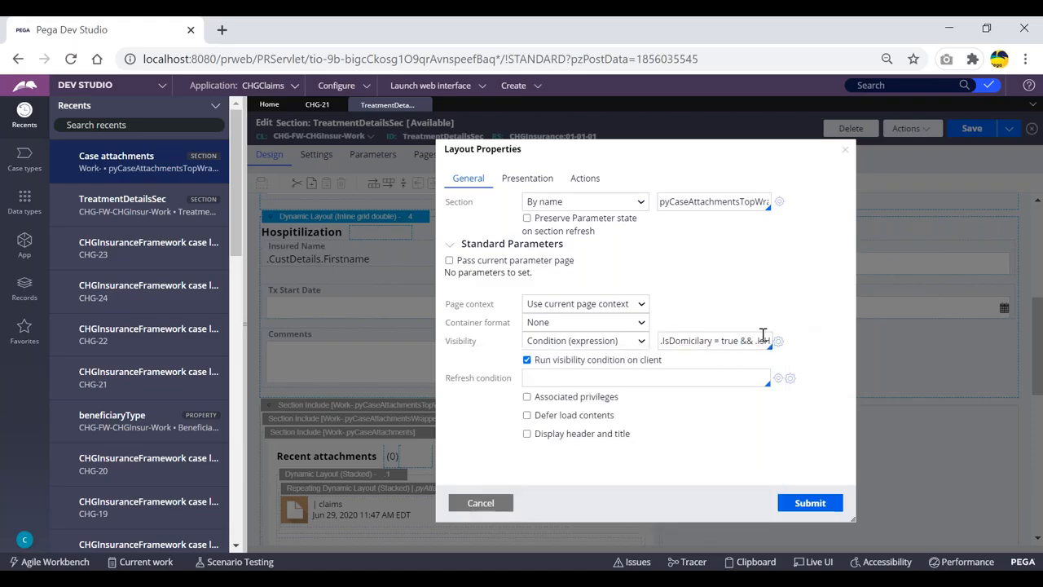
# - Join the .IsDomicilary and .IsHospitilization visibility conditions with or in the condition builder and save the condition
pyautogui.click(778, 341)
pyautogui.click(512, 417)
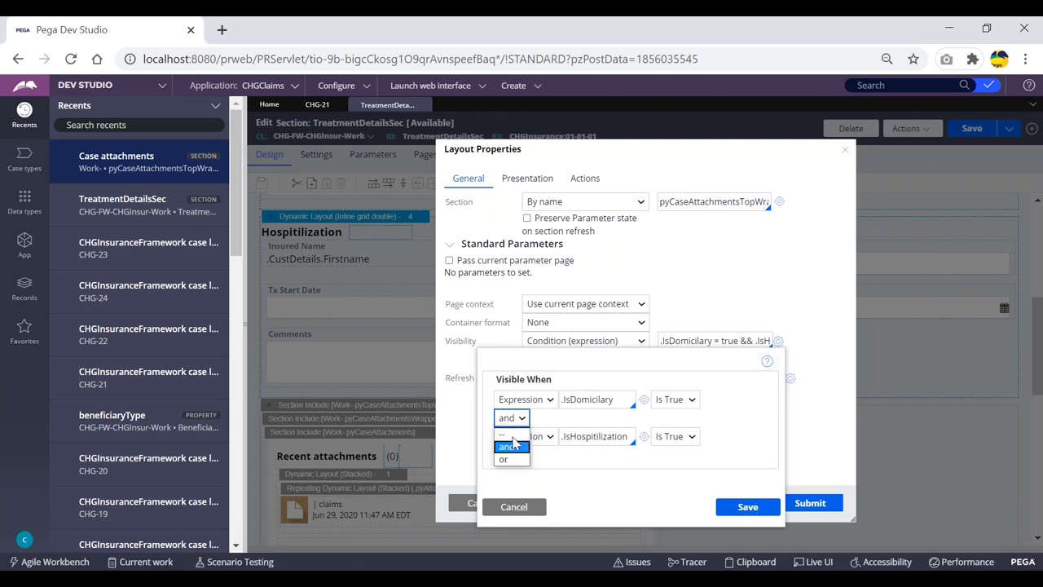
pyautogui.click(504, 460)
pyautogui.click(744, 505)
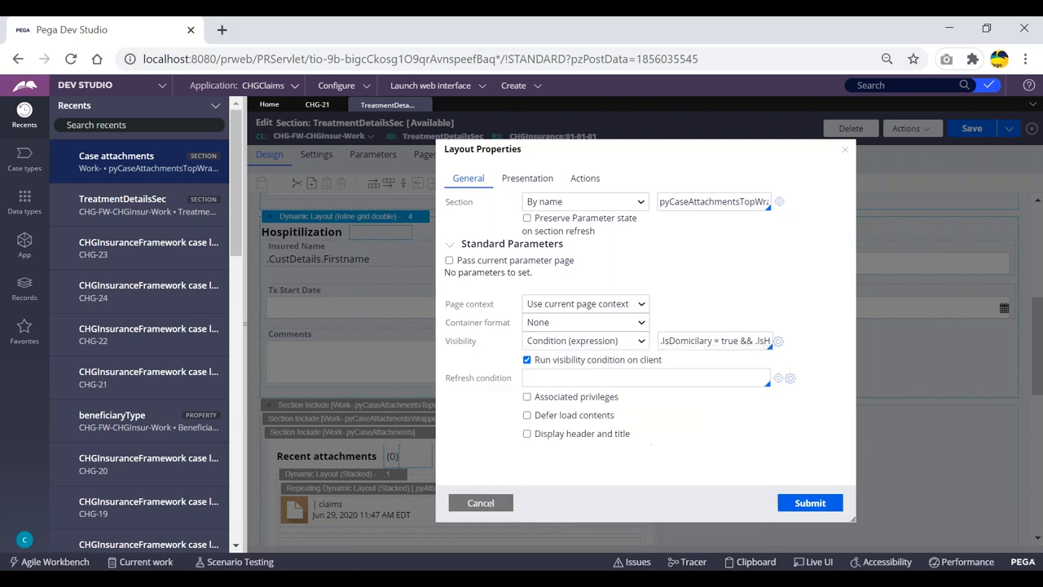
# - Read through the full visibility expression of the attachments section include to check both conditions and their operator
pyautogui.click(709, 342)
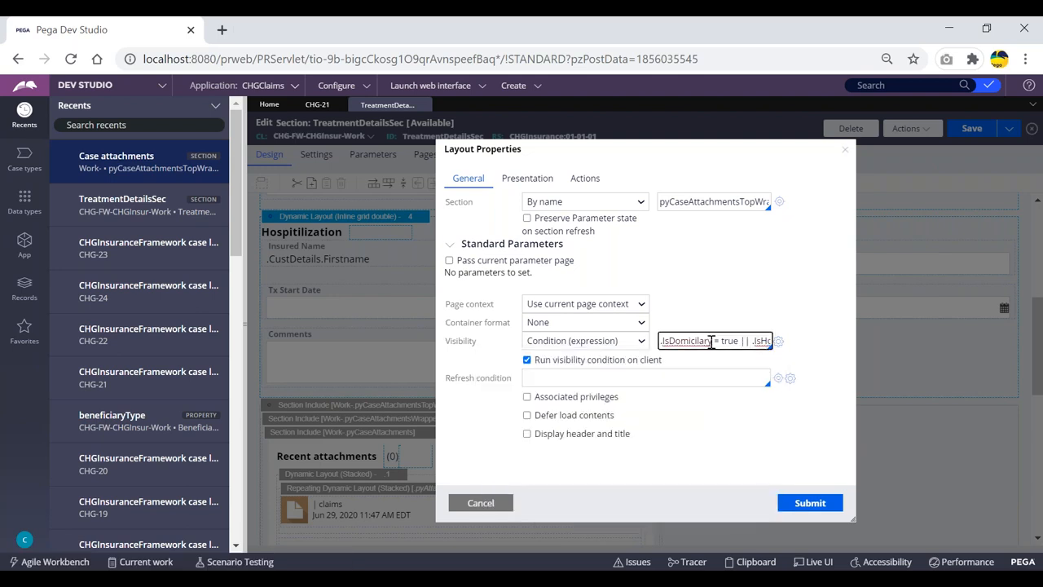
pyautogui.press('Right')
pyautogui.press('Right')
pyautogui.press('Right')
pyautogui.press('Right')
pyautogui.press('Right')
pyautogui.press('Right')
pyautogui.press('Right')
pyautogui.press('Right')
pyautogui.press('Right')
pyautogui.press('Right')
pyautogui.press('Right')
pyautogui.press('Right')
pyautogui.press('Right')
pyautogui.press('Right')
pyautogui.press('Right')
pyautogui.press('Right')
pyautogui.press('Right')
pyautogui.press('Right')
pyautogui.press('Right')
pyautogui.press('Right')
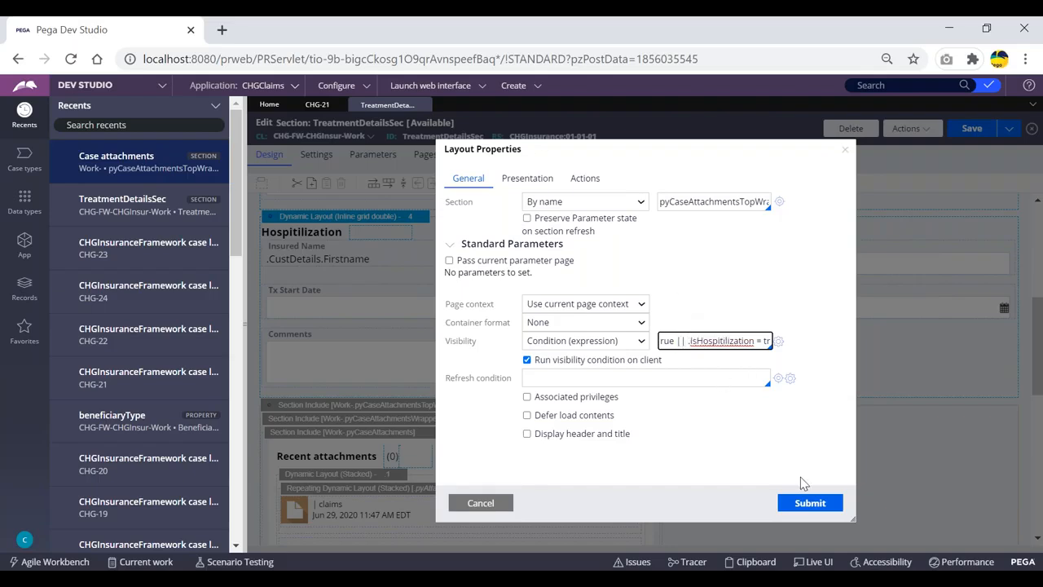
# - Submit the layout properties and save the TreatmentDetailsSec section instead of discarding its unsaved changes
pyautogui.click(806, 503)
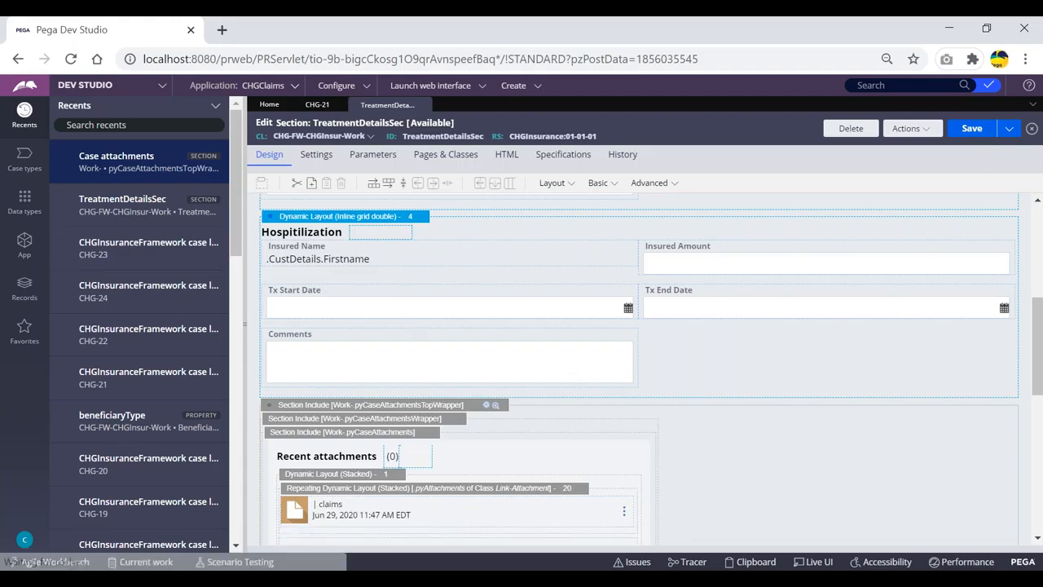
pyautogui.click(316, 105)
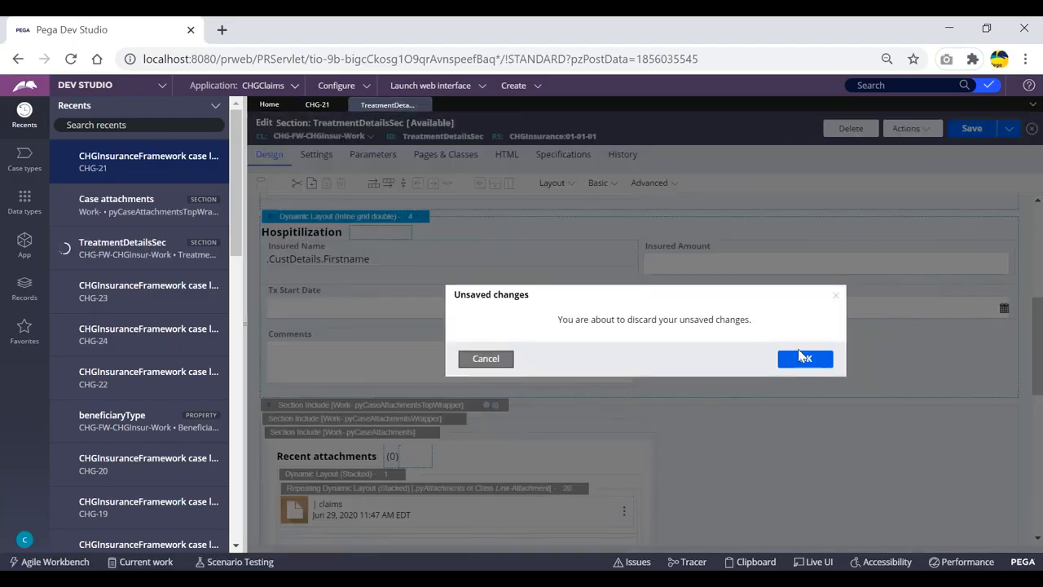
pyautogui.click(479, 359)
pyautogui.click(971, 128)
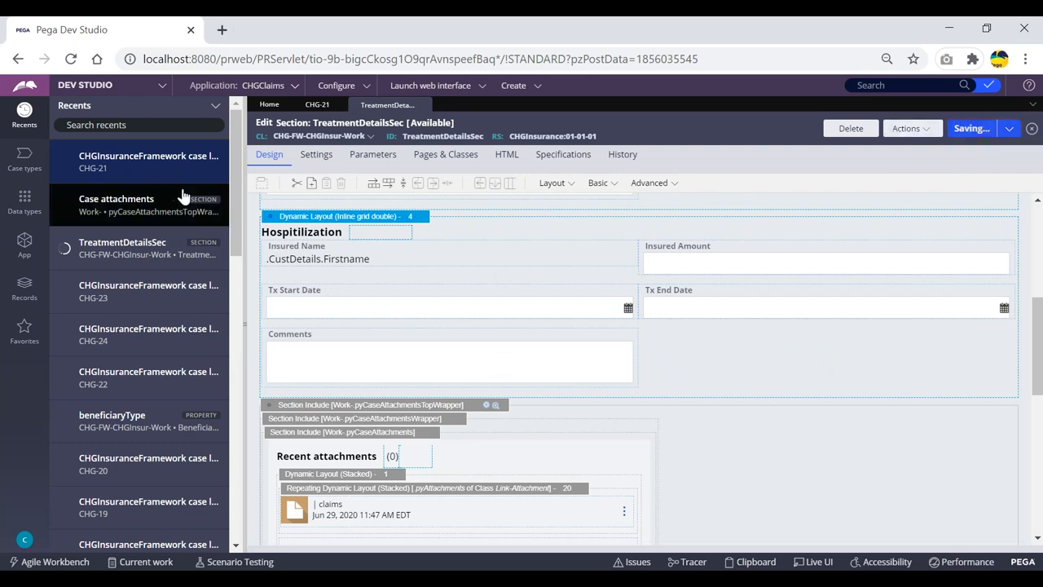
# - Show the application's class explorer and start a new property record labelled aaa
pyautogui.click(24, 244)
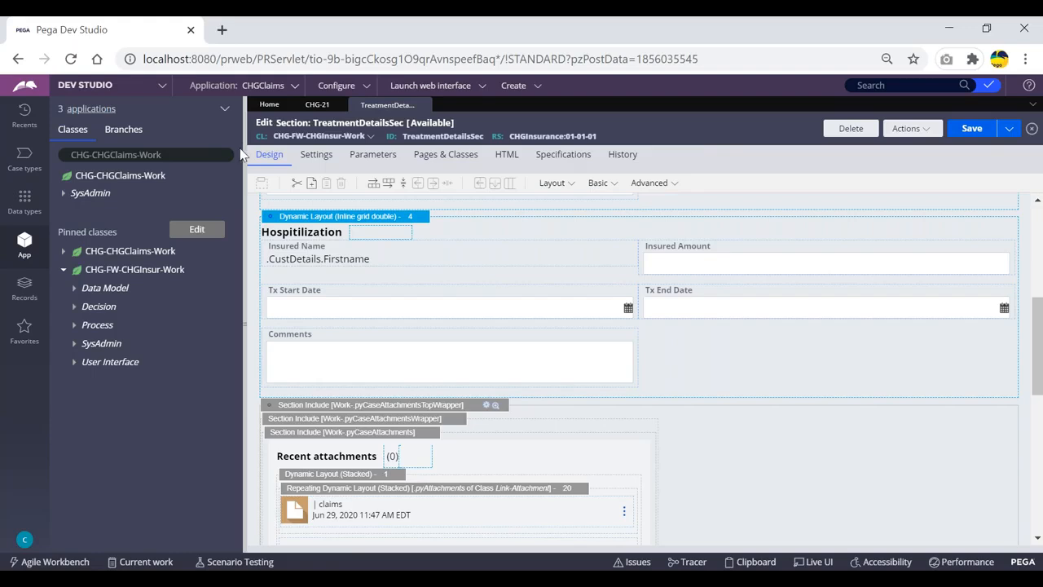
pyautogui.click(514, 86)
pyautogui.moveTo(524, 123)
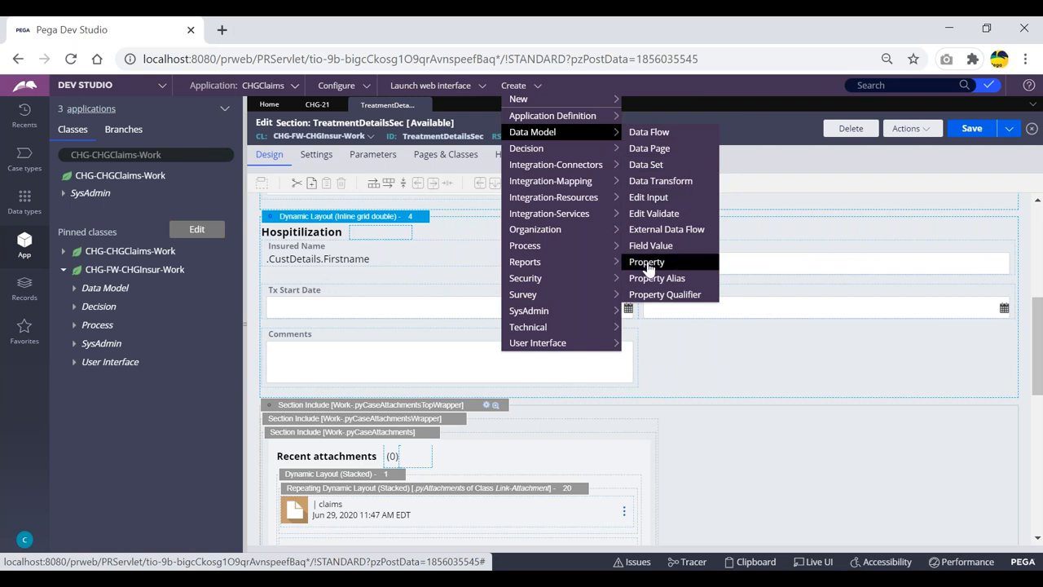
pyautogui.click(647, 262)
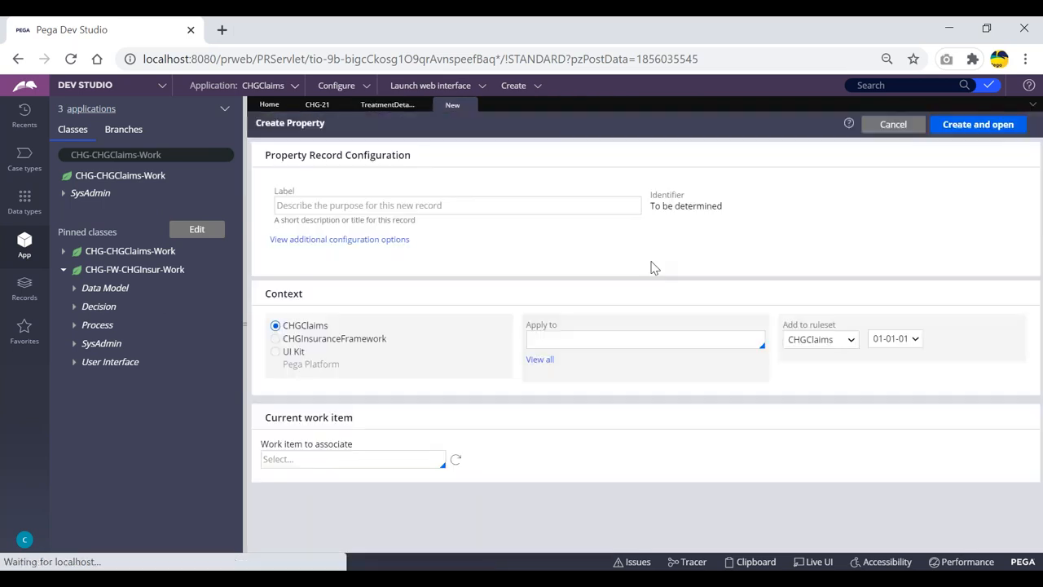
pyautogui.click(356, 205)
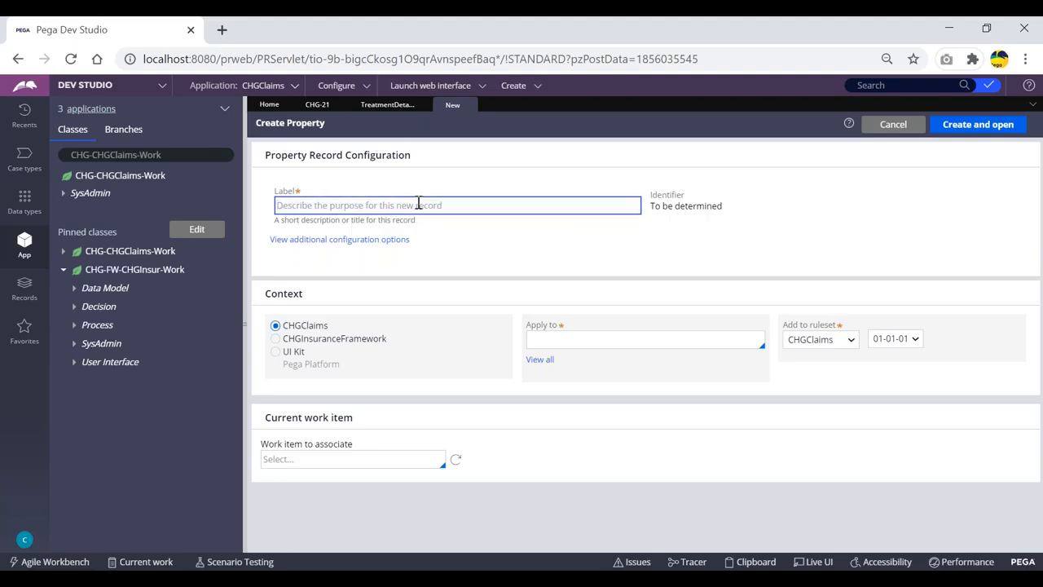
pyautogui.write('aaa')
pyautogui.press('Tab')
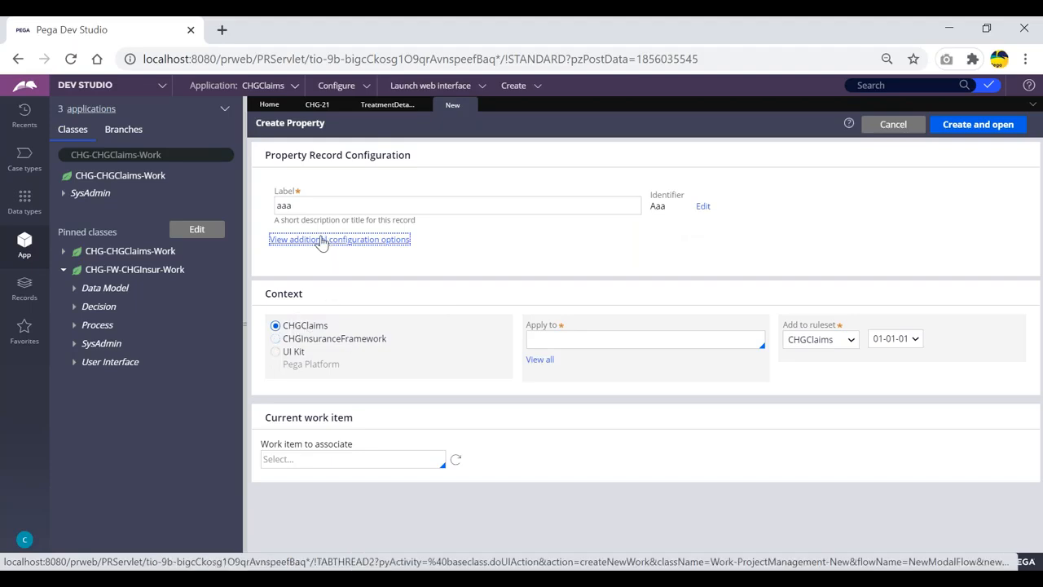
# - Examine the new property's context, Apply to class and available ruleset options
pyautogui.click(552, 338)
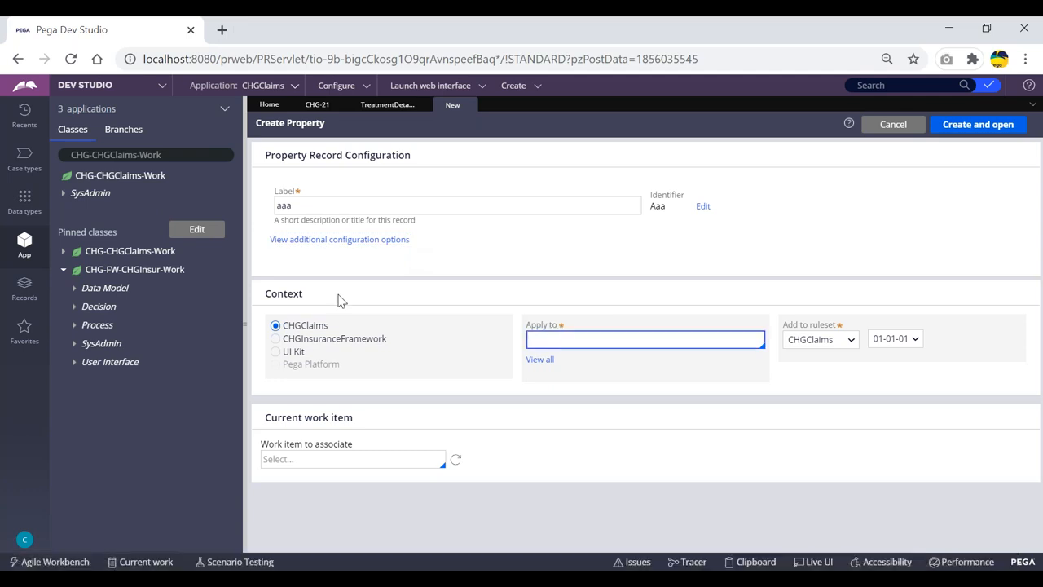
pyautogui.click(307, 305)
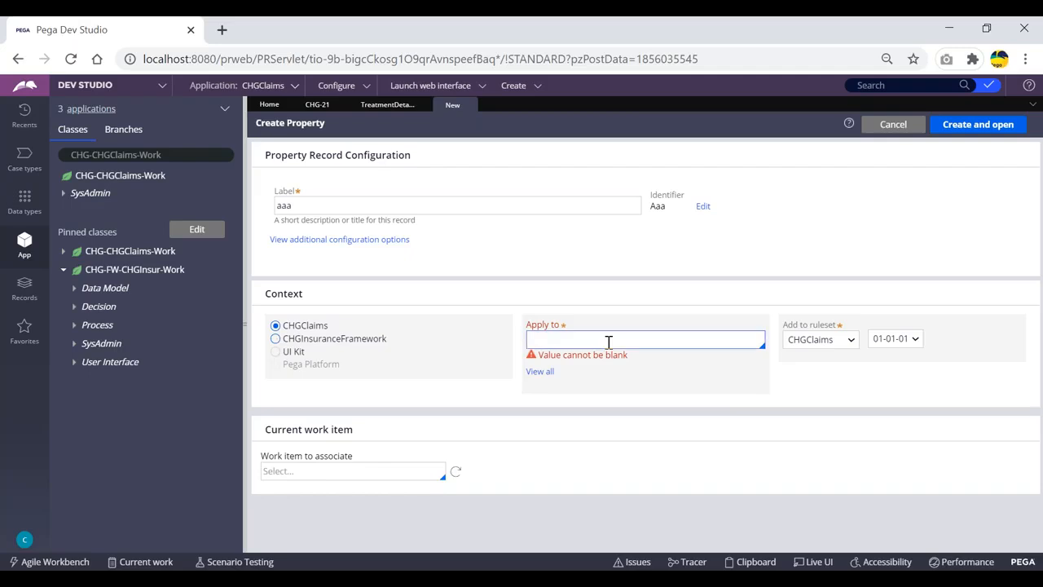
pyautogui.click(400, 209)
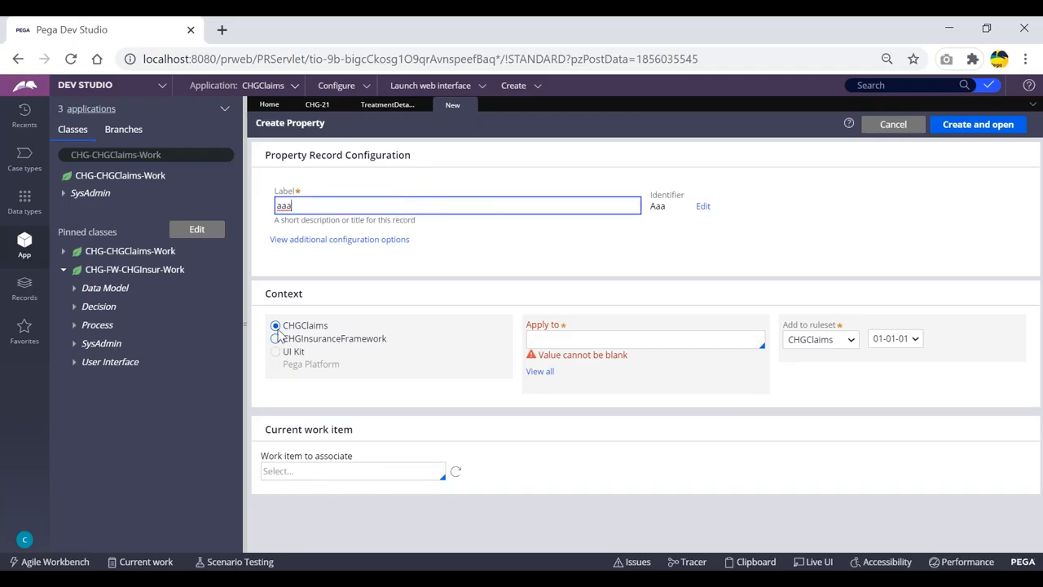
pyautogui.click(618, 340)
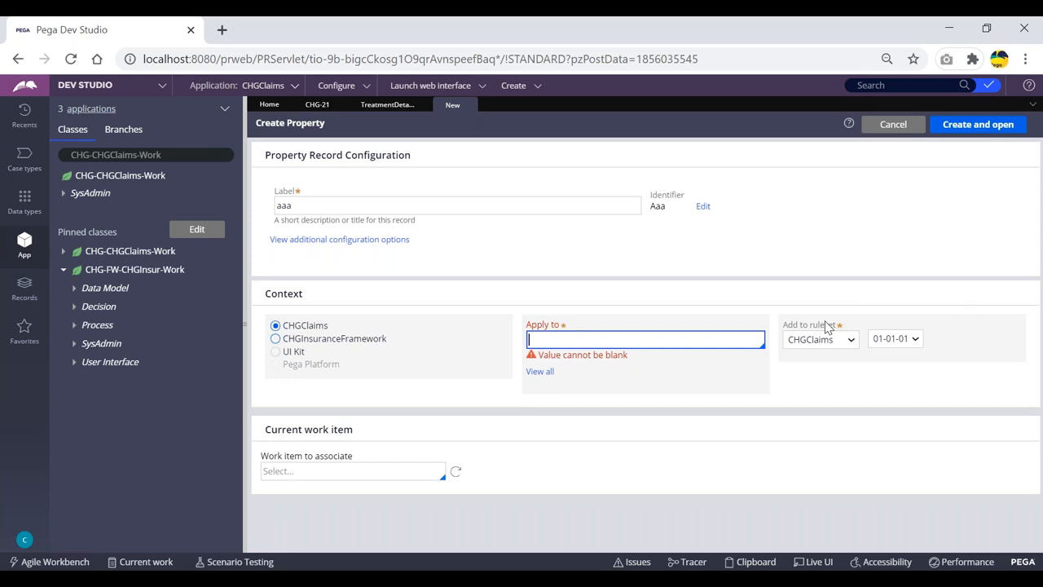
pyautogui.click(286, 328)
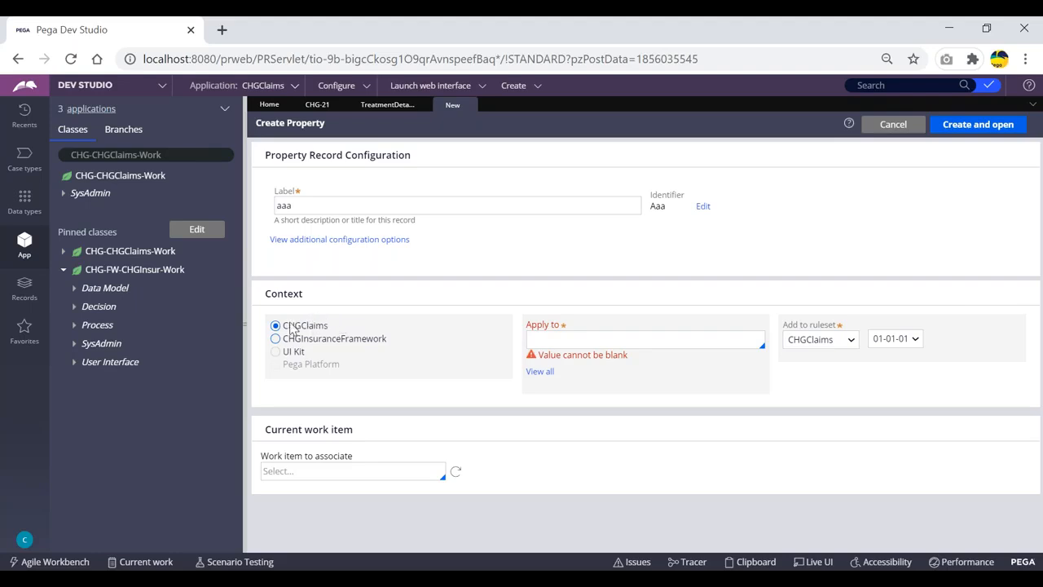
pyautogui.moveTo(288, 328); pyautogui.dragTo(350, 330)
pyautogui.click(465, 308)
pyautogui.click(837, 340)
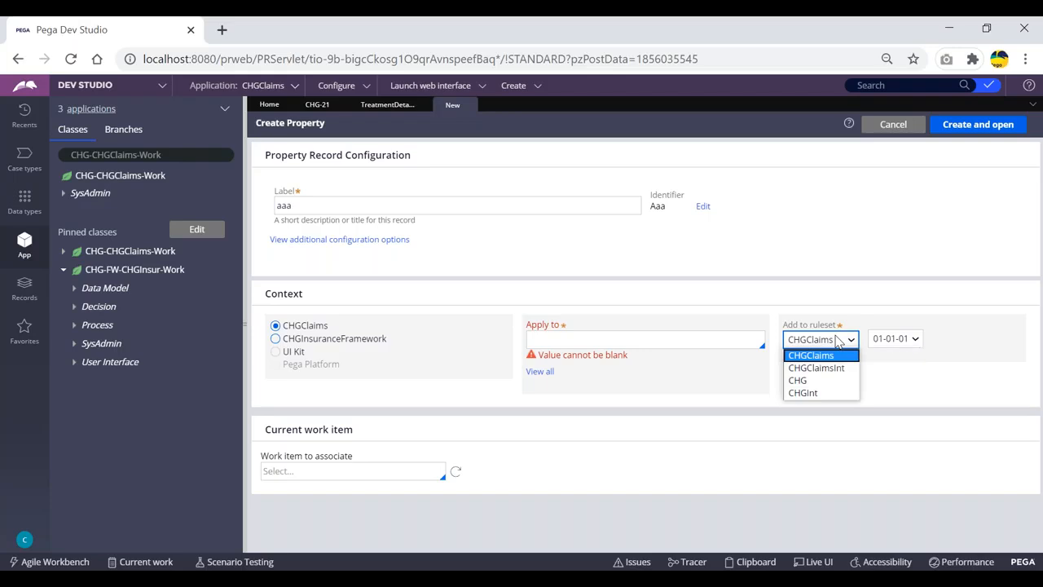
pyautogui.click(837, 340)
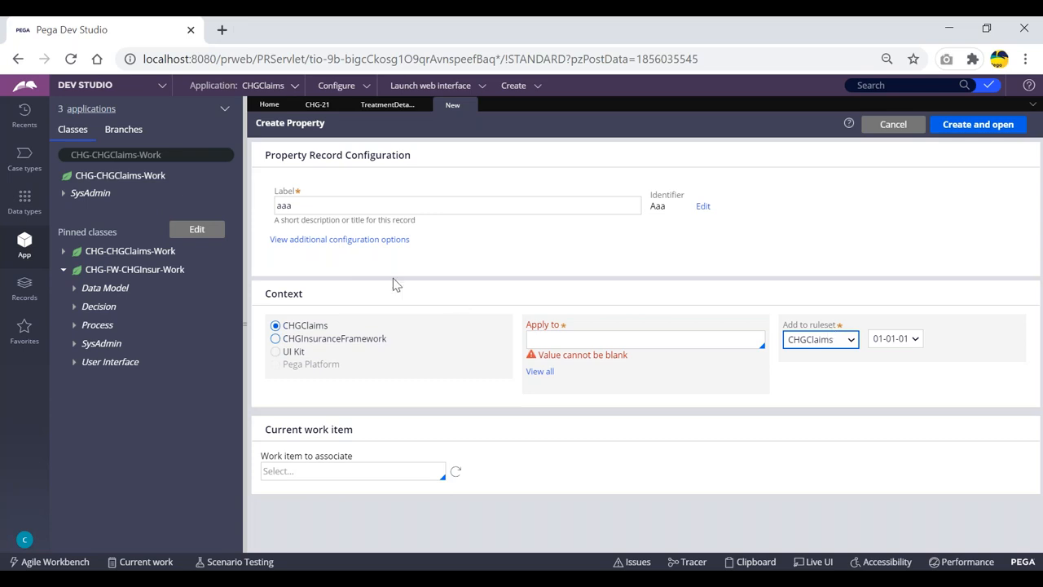
pyautogui.click(526, 87)
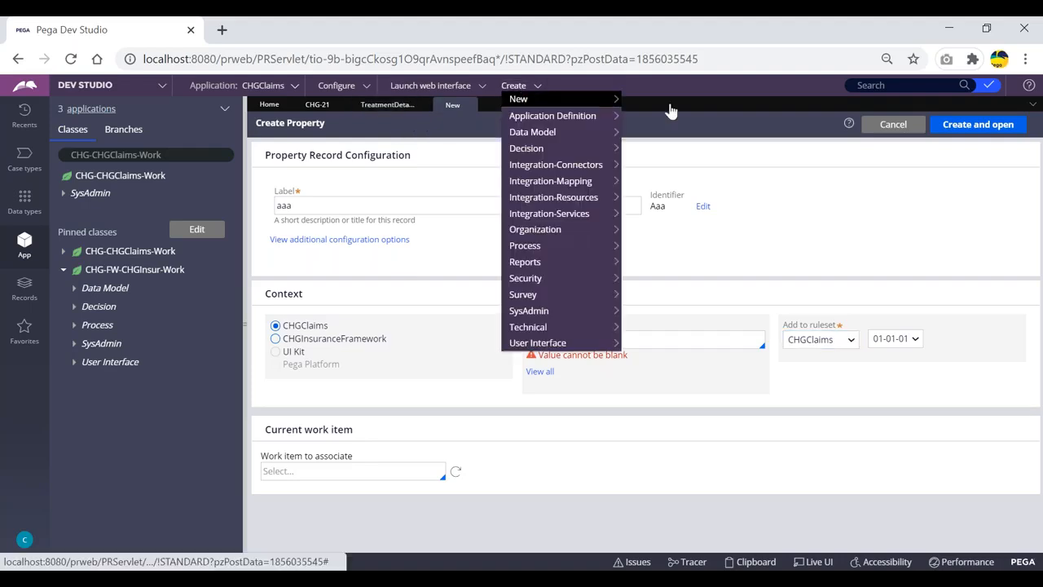
pyautogui.click(892, 126)
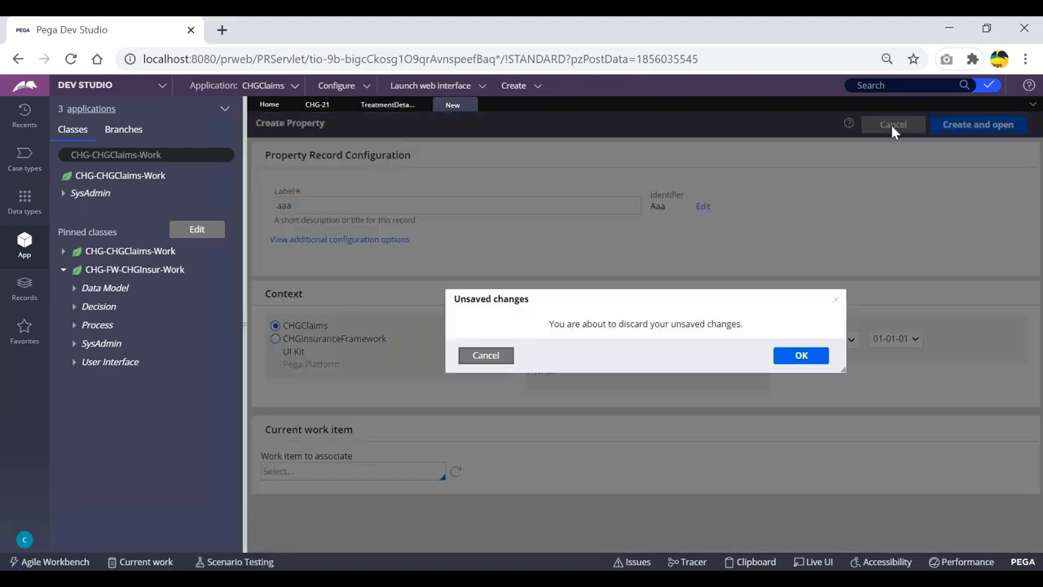
pyautogui.click(486, 356)
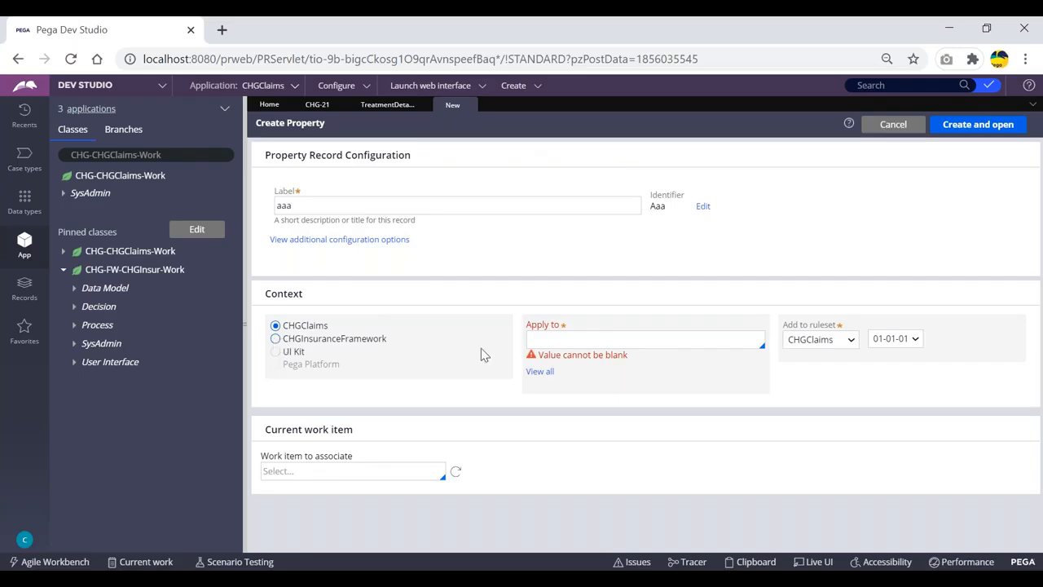
# - Set the Apply to class of the new property aaa to CHG-FW-CHGInsur-Work
pyautogui.click(550, 373)
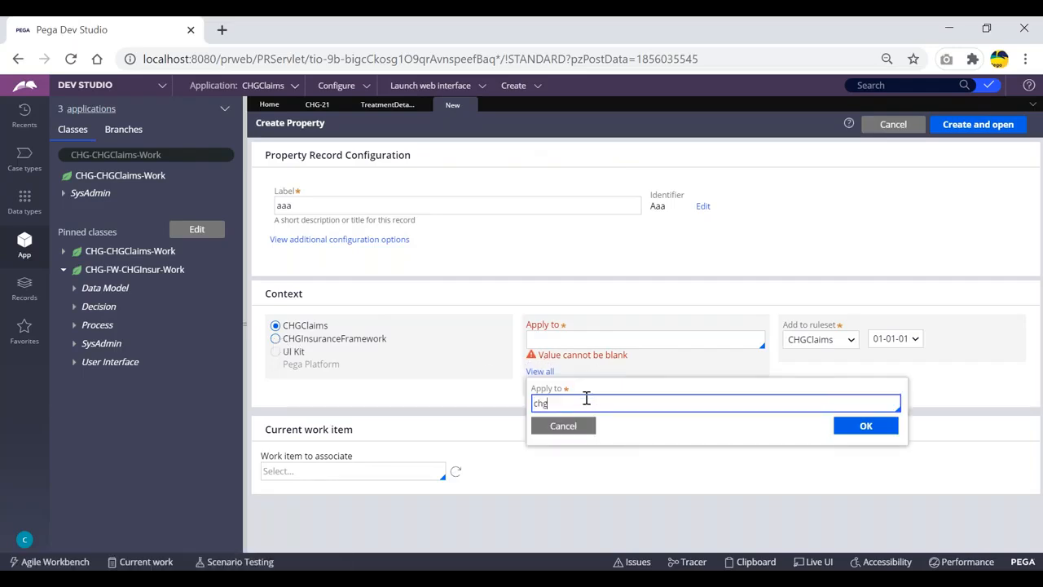
pyautogui.write('chg-f')
pyautogui.press('Down')
pyautogui.press('Return')
pyautogui.press('Return')
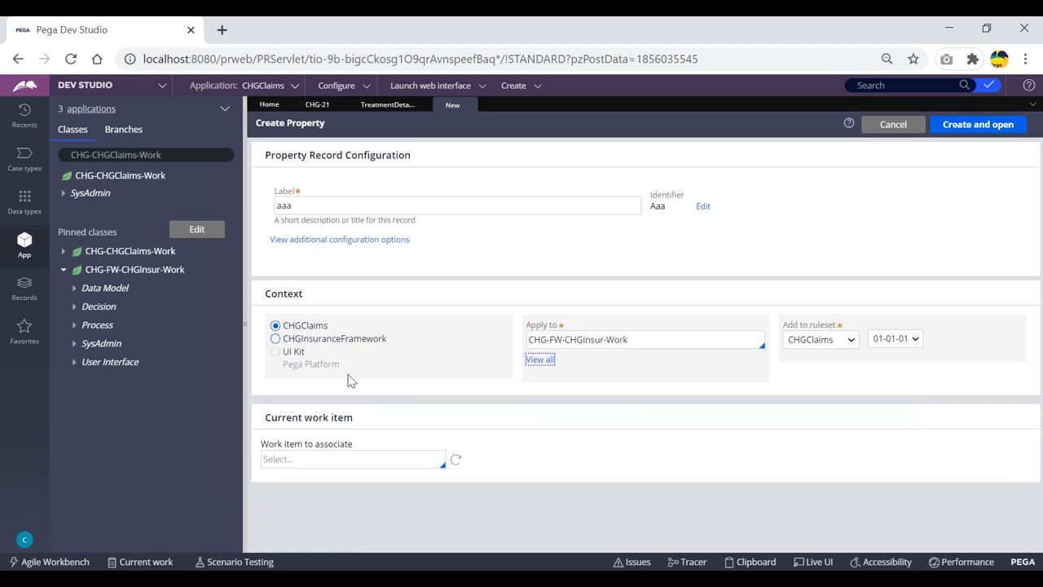
# - Try to switch the property's context to CHGInsuranceFramework, and close the record, discarding its unsaved changes
pyautogui.click(278, 339)
pyautogui.doubleClick(275, 341)
pyautogui.click(616, 249)
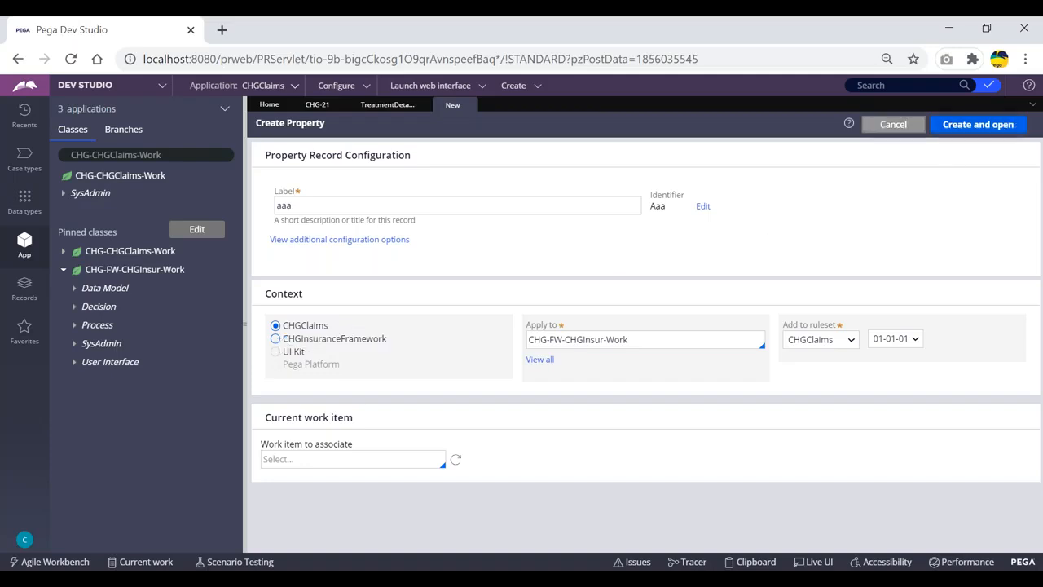
pyautogui.click(473, 109)
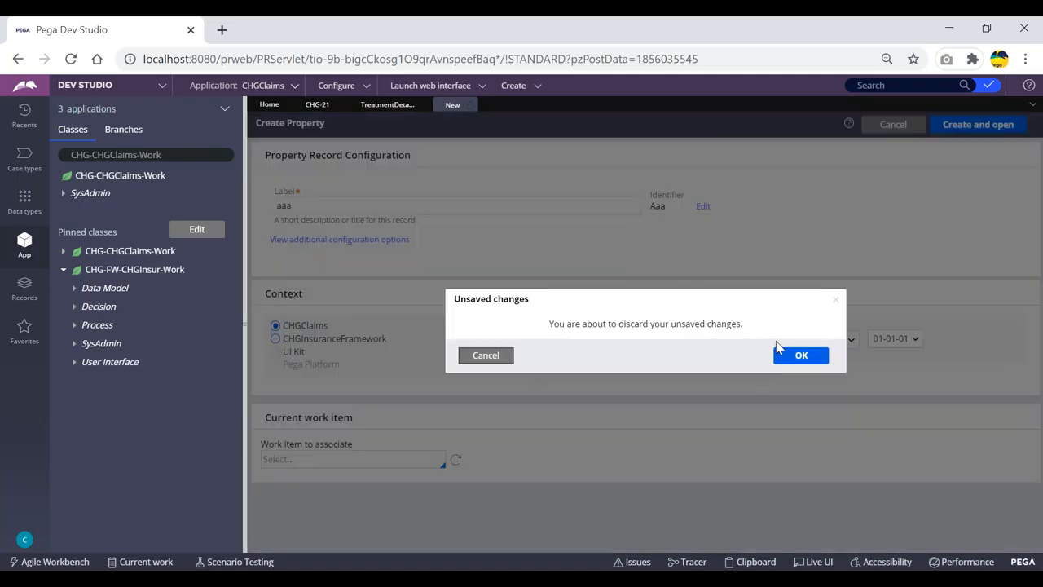
pyautogui.click(800, 356)
# - Start a blank property record in the CHGInsuranceFramework context and discard it unsaved
pyautogui.click(513, 84)
pyautogui.moveTo(601, 107)
pyautogui.moveTo(540, 133)
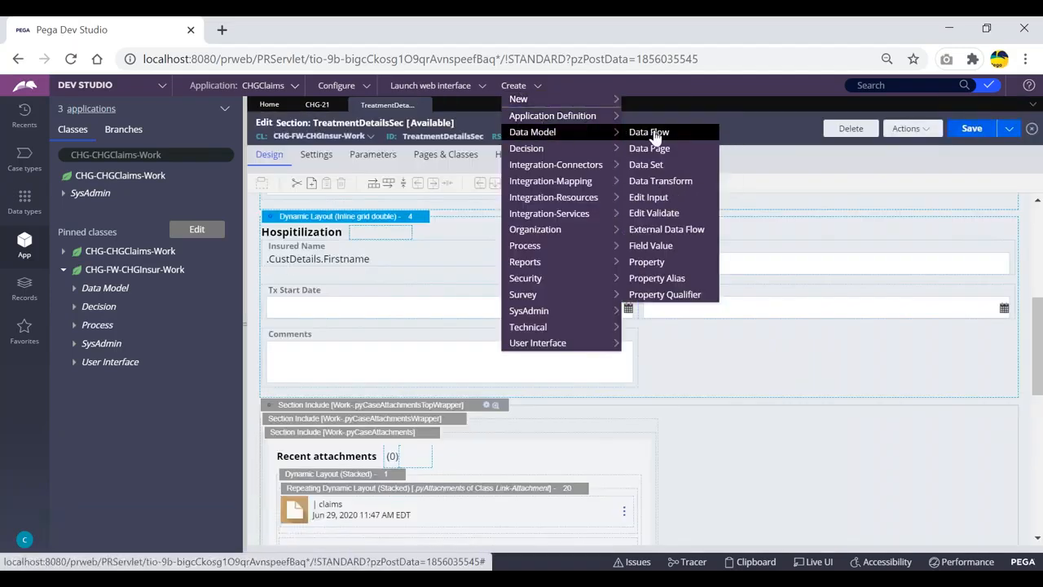
pyautogui.click(664, 246)
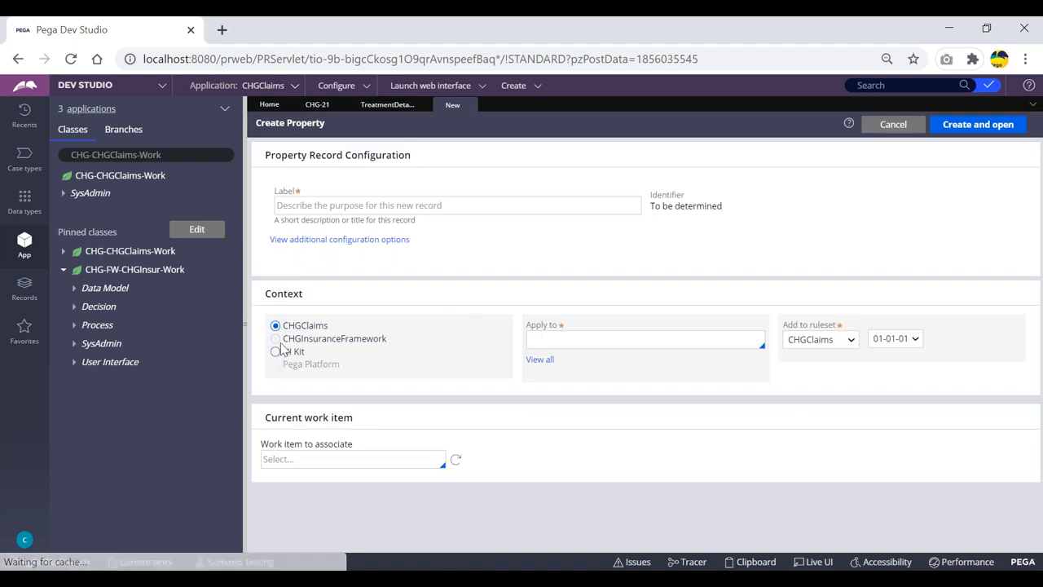
pyautogui.click(275, 339)
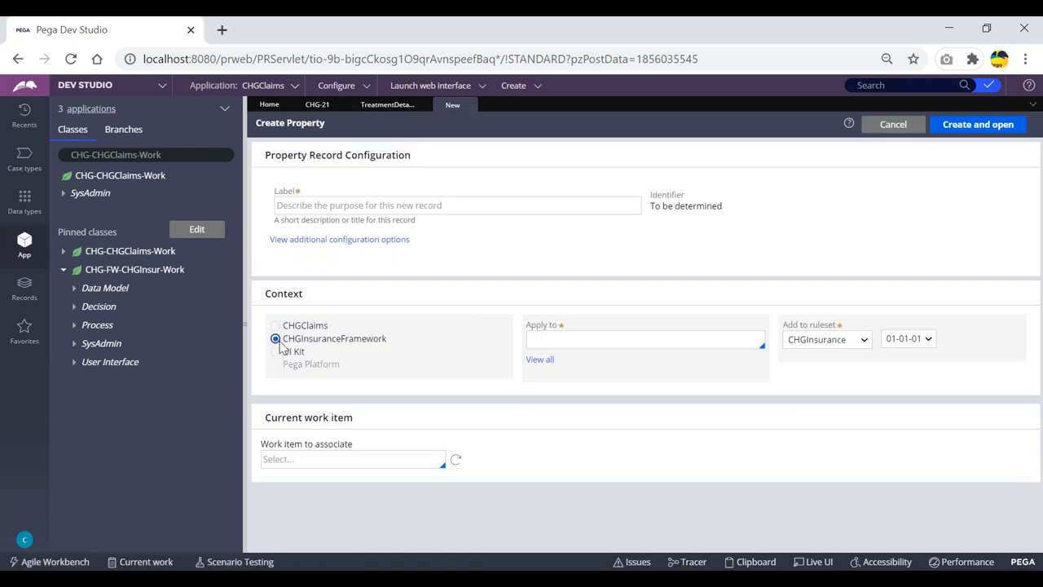
pyautogui.click(469, 104)
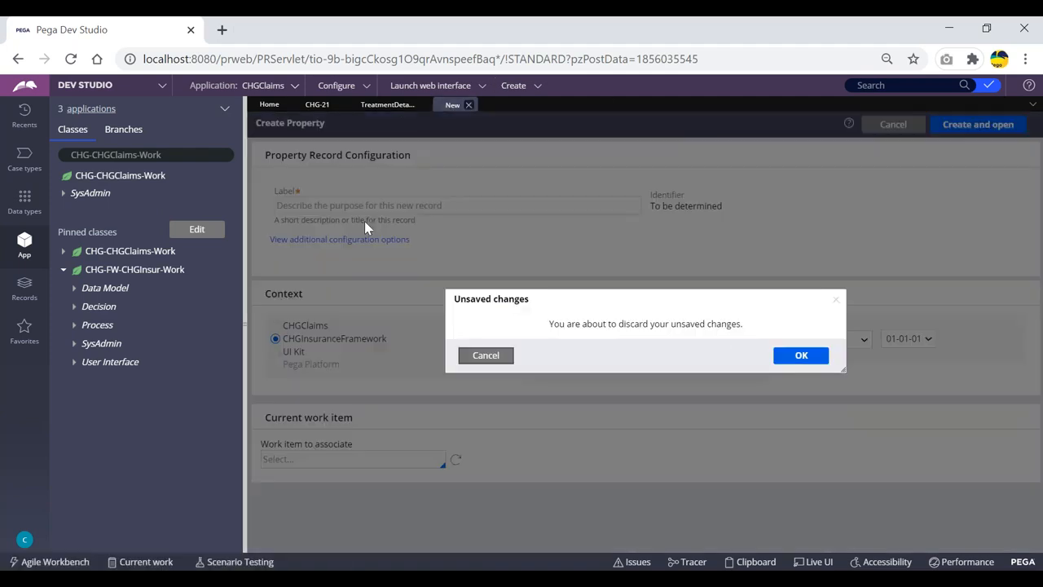
pyautogui.click(787, 356)
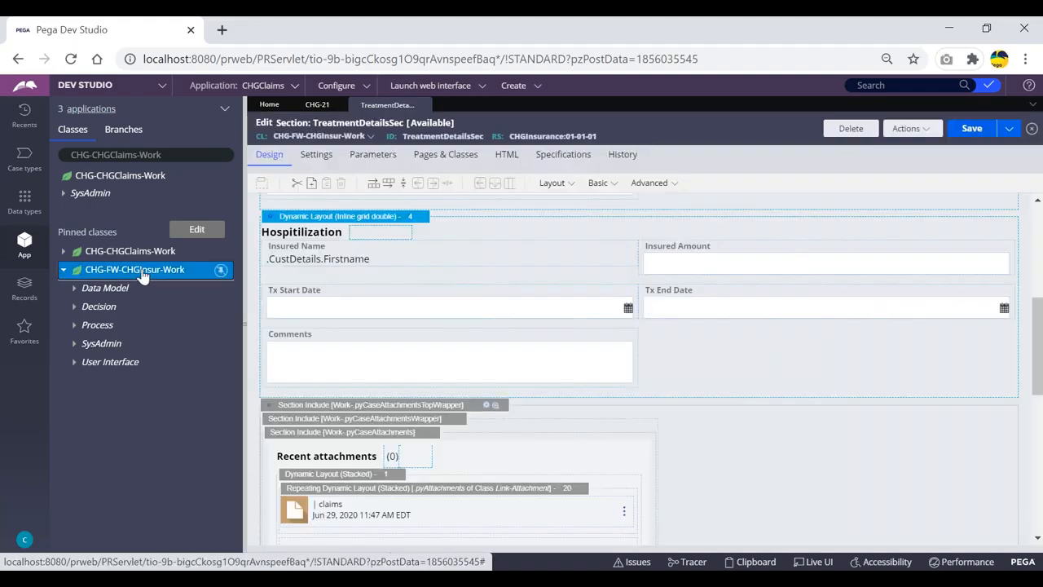
# - Start a new property record directly from the pinned class CHG-FW-CHGInsur-Work and set its context to CHGInsuranceFramework
pyautogui.rightClick(142, 277)
pyautogui.moveTo(130, 288)
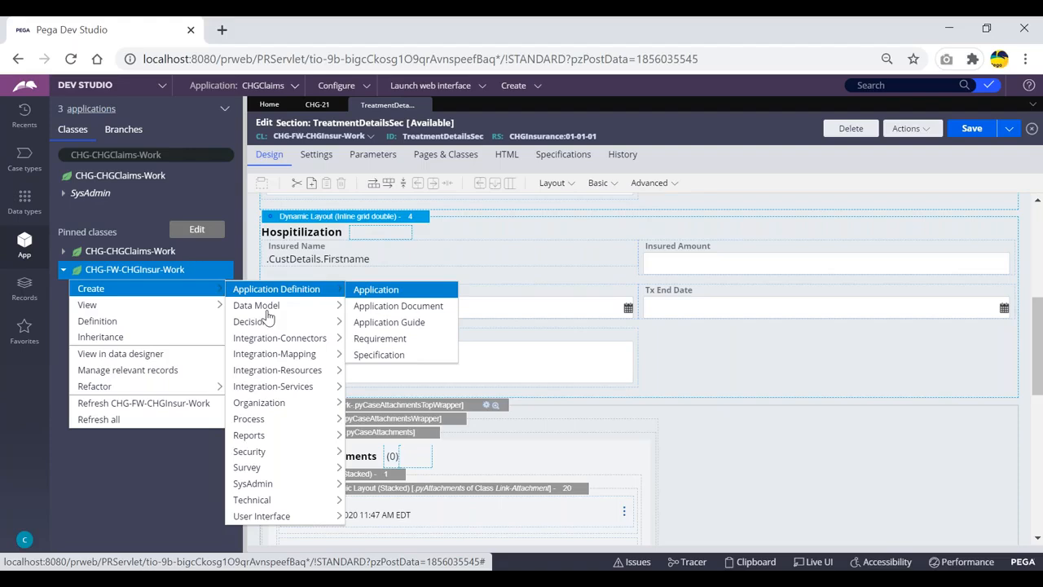
pyautogui.moveTo(323, 313)
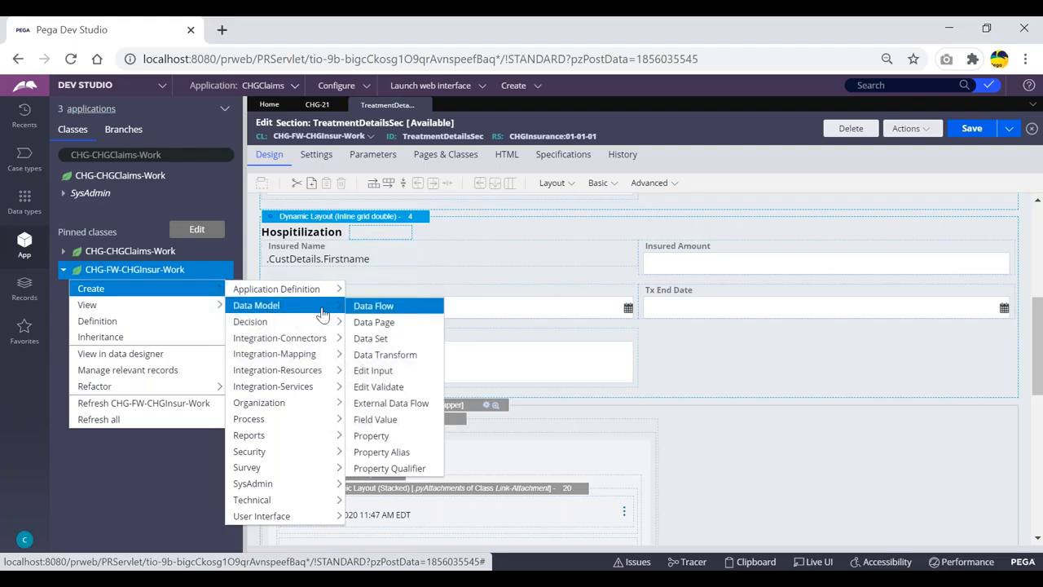
pyautogui.click(372, 435)
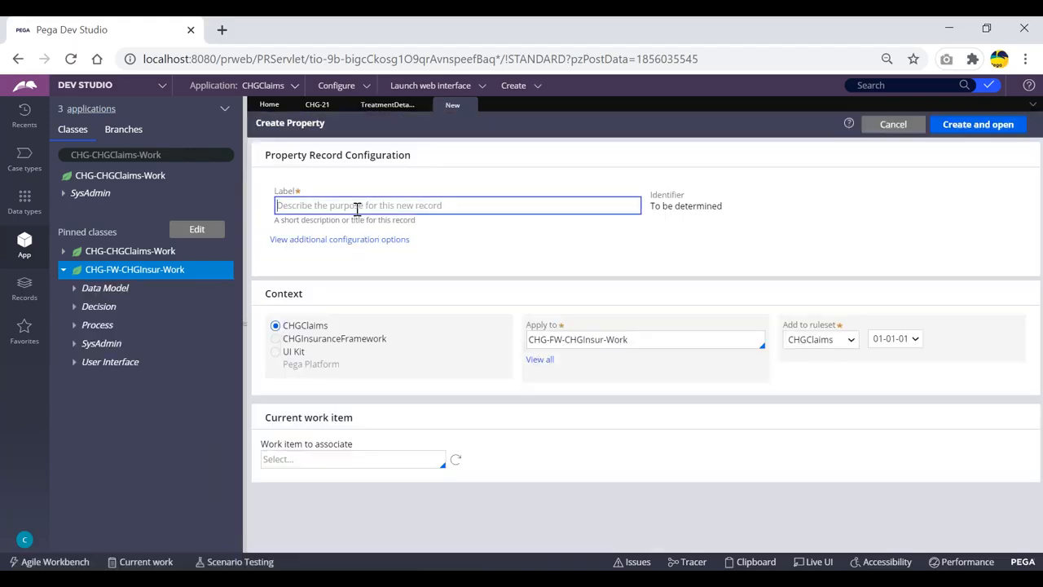
pyautogui.click(275, 338)
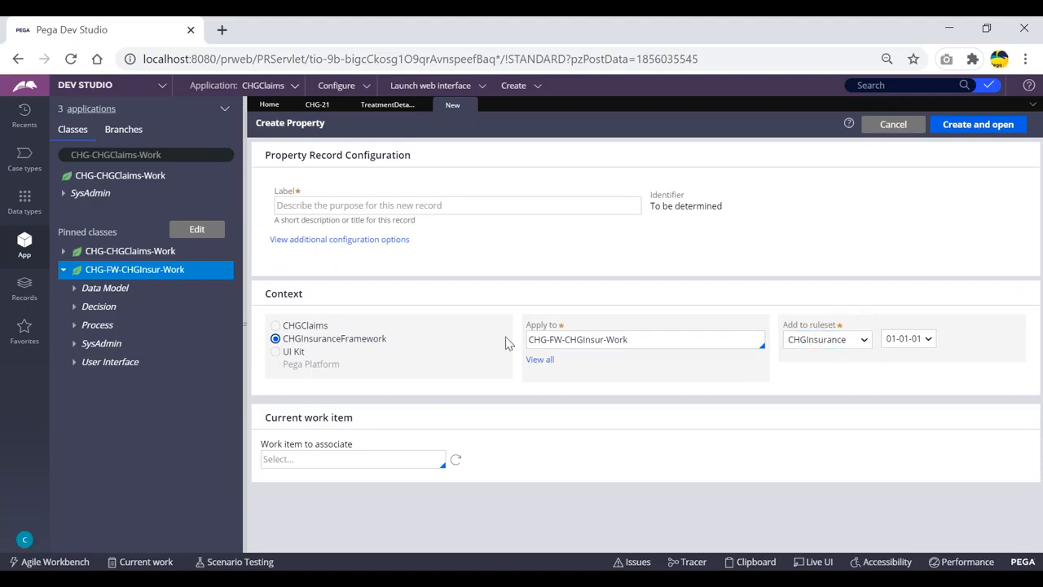
# - Compare the ruleset options offered for the property in the CHGInsuranceFramework and CHGClaims contexts
pyautogui.click(823, 338)
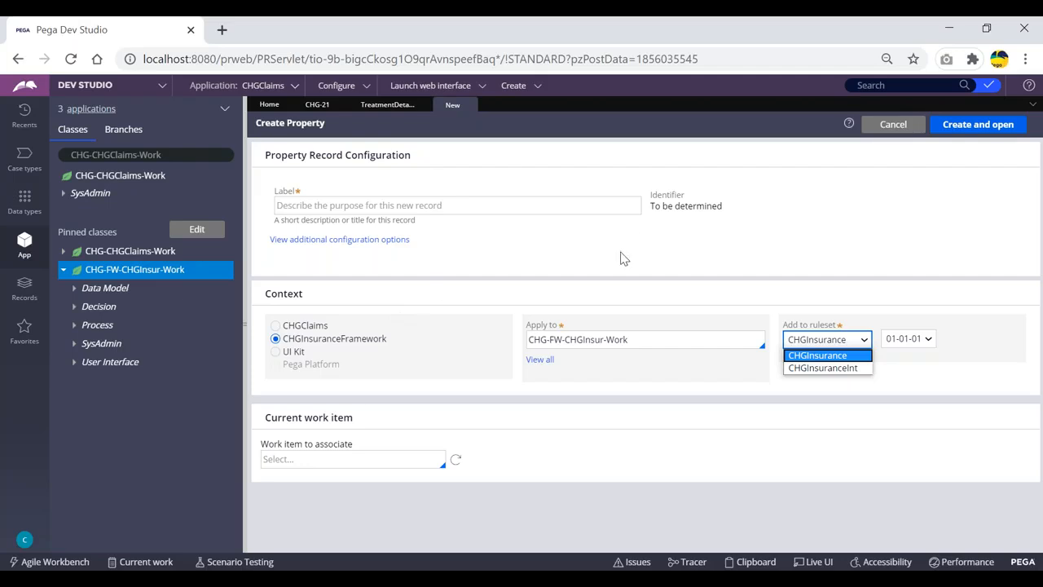
pyautogui.click(624, 259)
pyautogui.click(824, 339)
pyautogui.click(276, 325)
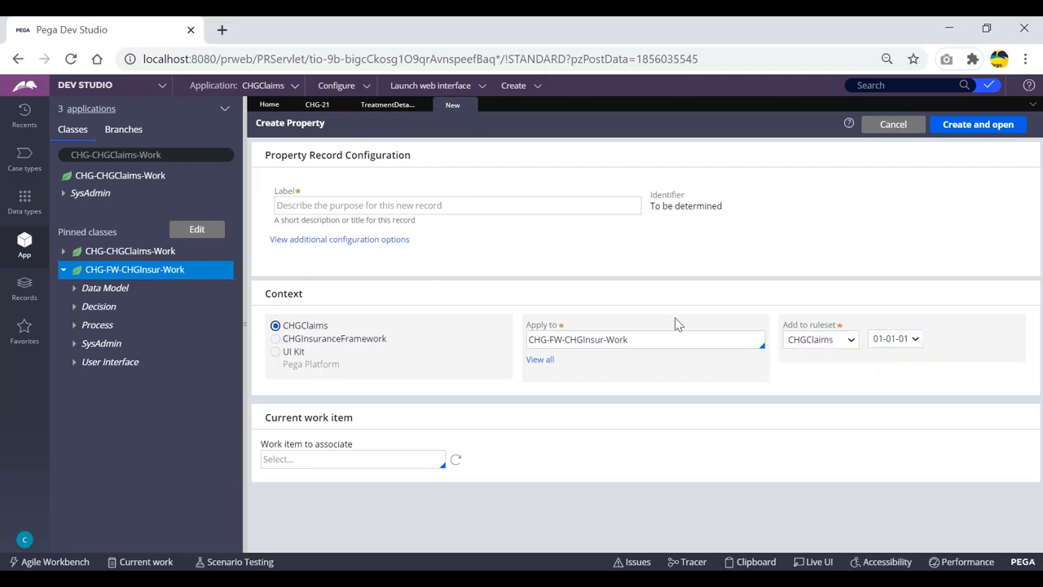
pyautogui.click(820, 345)
pyautogui.click(819, 346)
pyautogui.click(819, 347)
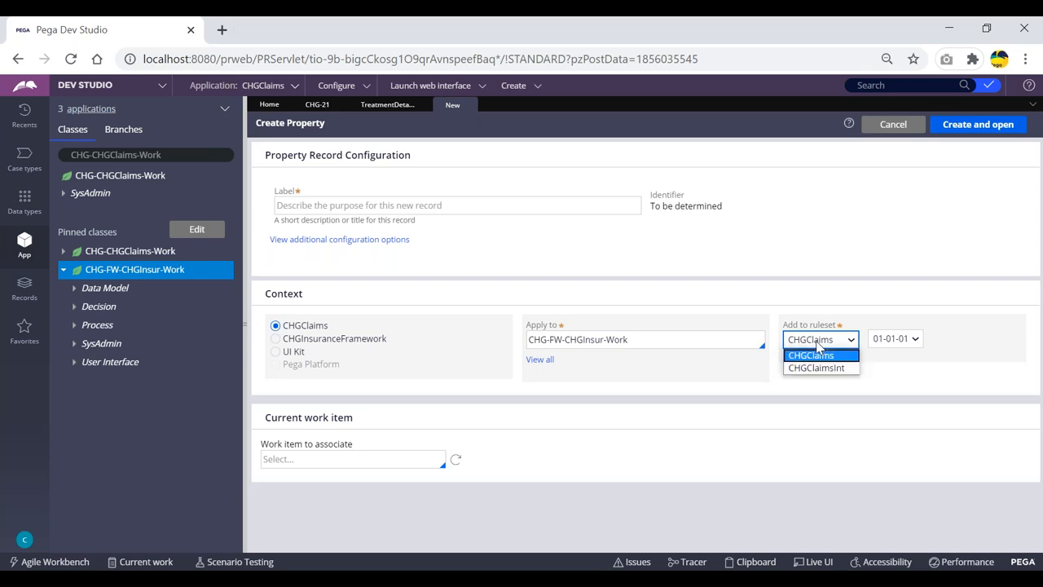
pyautogui.click(818, 343)
pyautogui.click(818, 345)
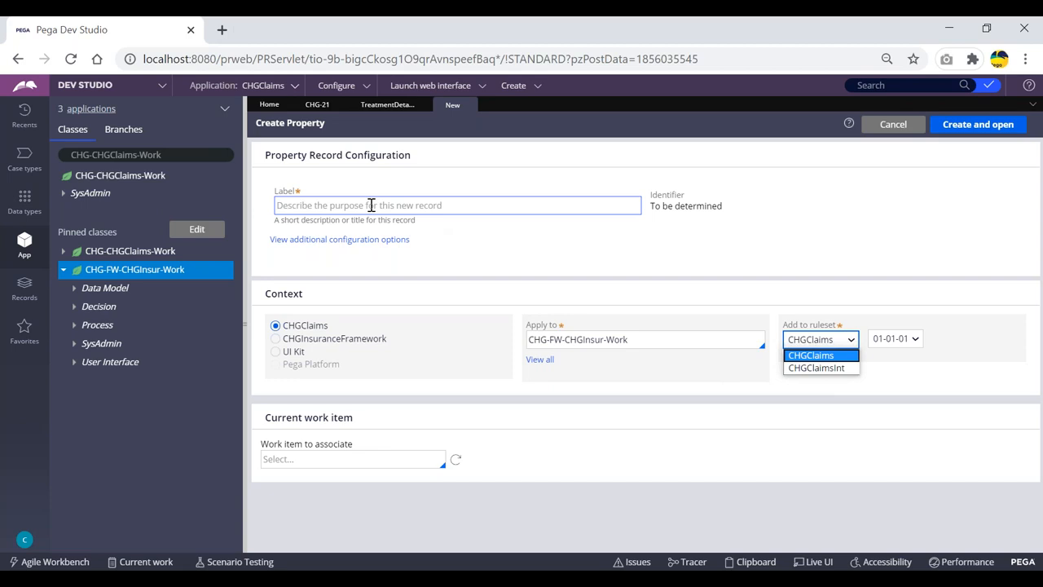
pyautogui.click(310, 27)
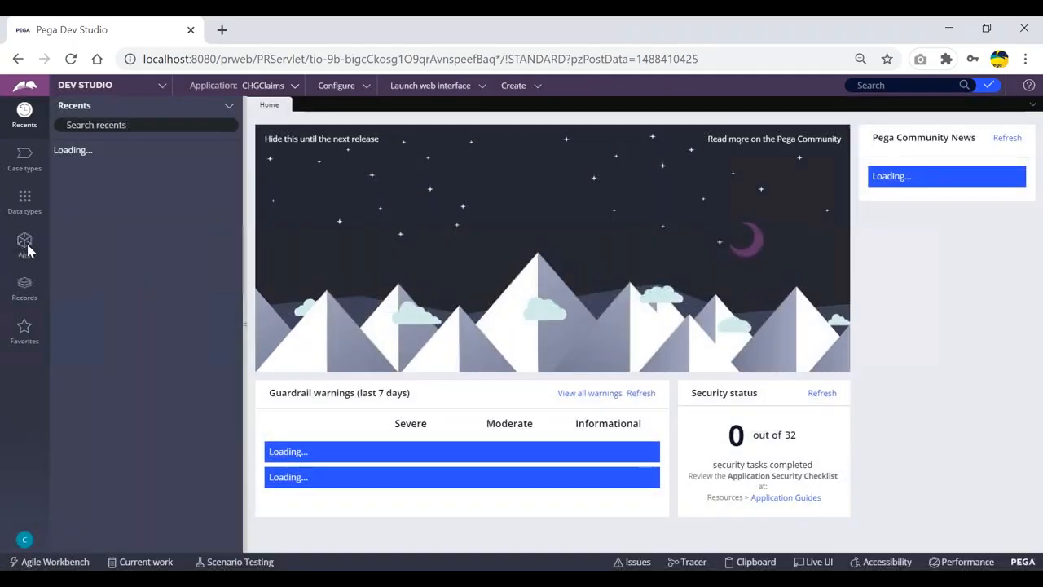
# - Show the application's class explorer and start a new property record from the pinned class CHG-FW-CHGInsur-Work
pyautogui.click(25, 243)
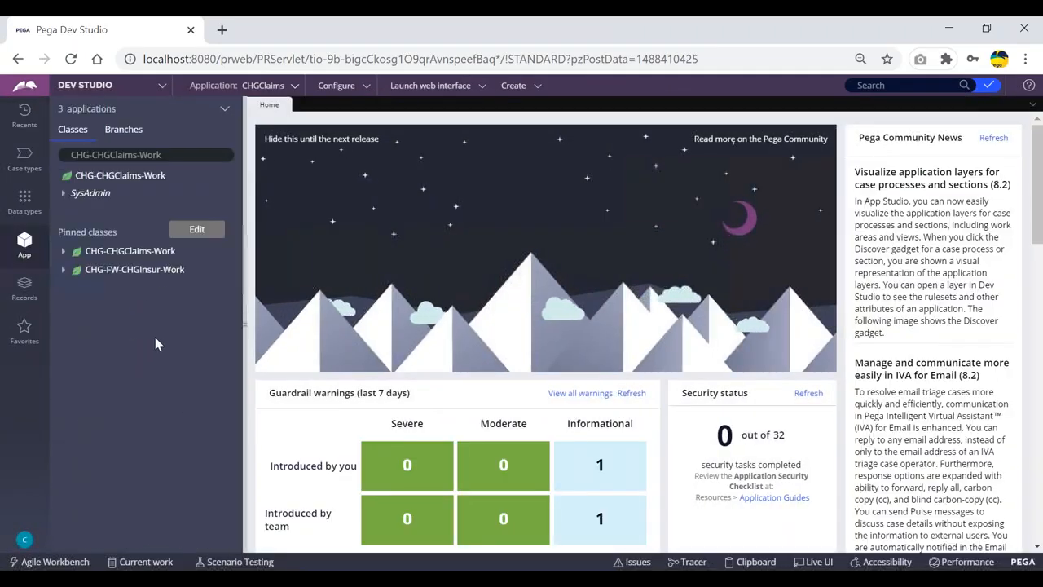
pyautogui.click(96, 273)
pyautogui.rightClick(96, 274)
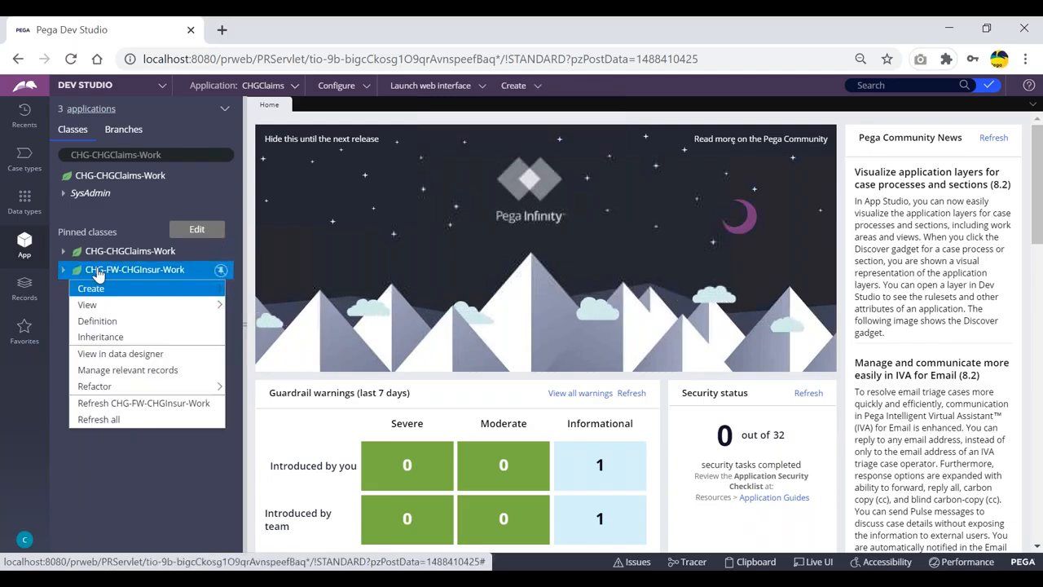
pyautogui.moveTo(140, 290)
pyautogui.moveTo(270, 305)
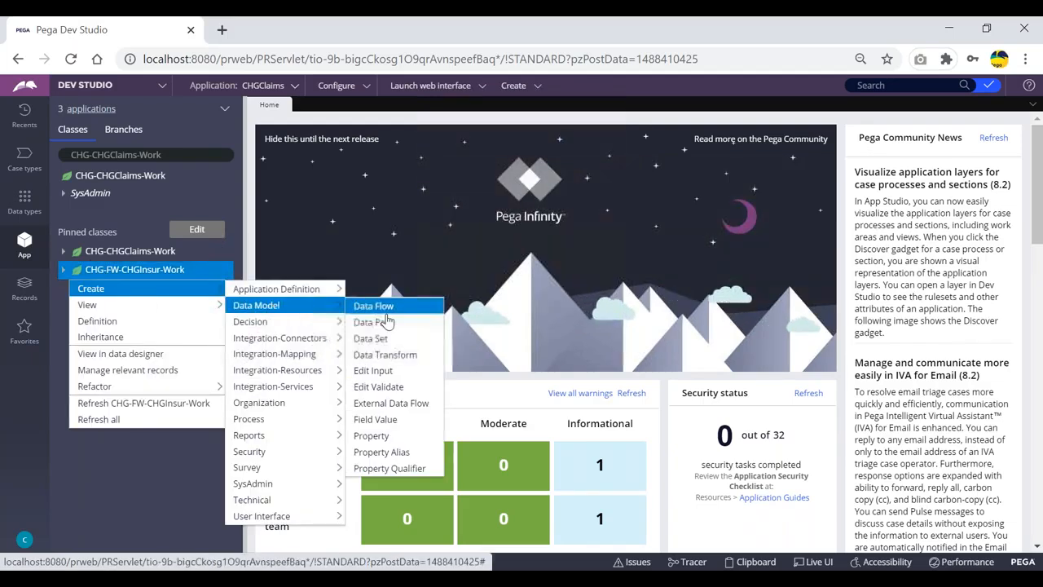
pyautogui.click(372, 436)
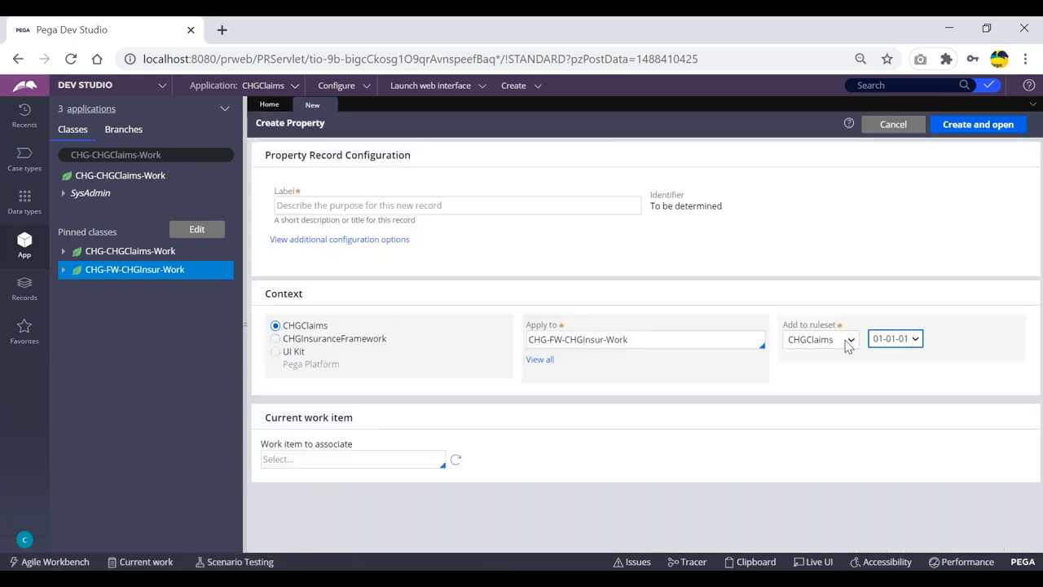
# - Examine the new property's ruleset choices under CHGClaims, under CHGInsuranceFramework, and again under CHGClaims
pyautogui.click(821, 340)
pyautogui.click(822, 342)
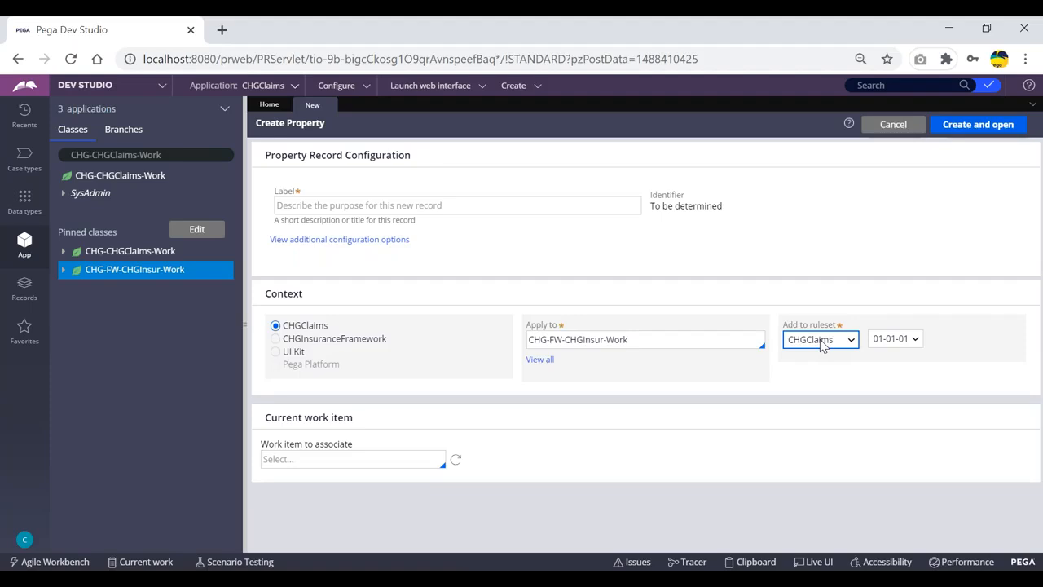
pyautogui.click(276, 338)
pyautogui.click(823, 346)
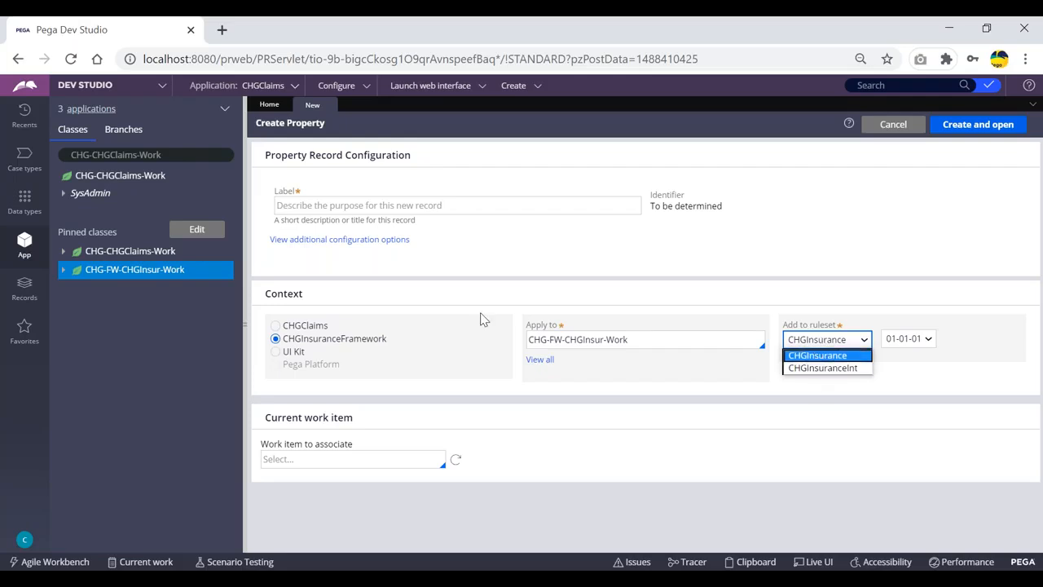
pyautogui.click(274, 325)
pyautogui.click(819, 339)
pyautogui.click(819, 291)
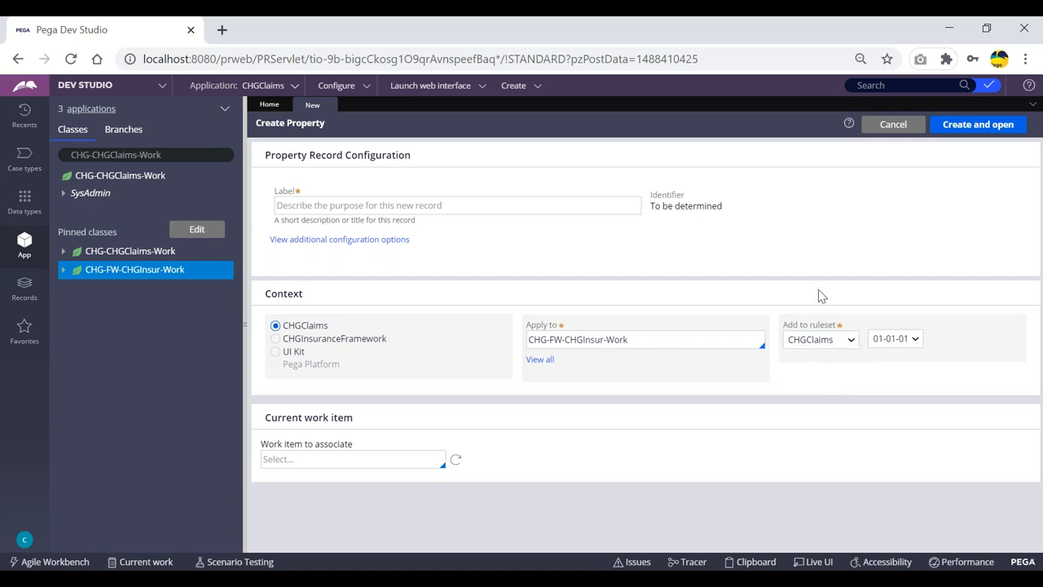
# - Review the CHGInsuranceFramework context's rulesets once more, and return the context to CHGClaims to check its ruleset list
pyautogui.click(276, 339)
pyautogui.click(837, 347)
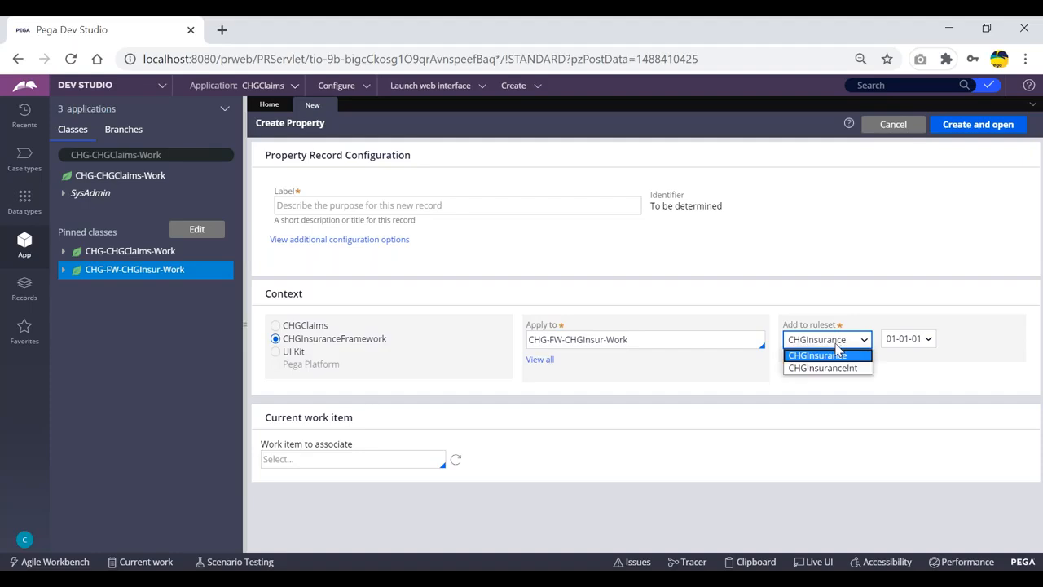
pyautogui.click(821, 281)
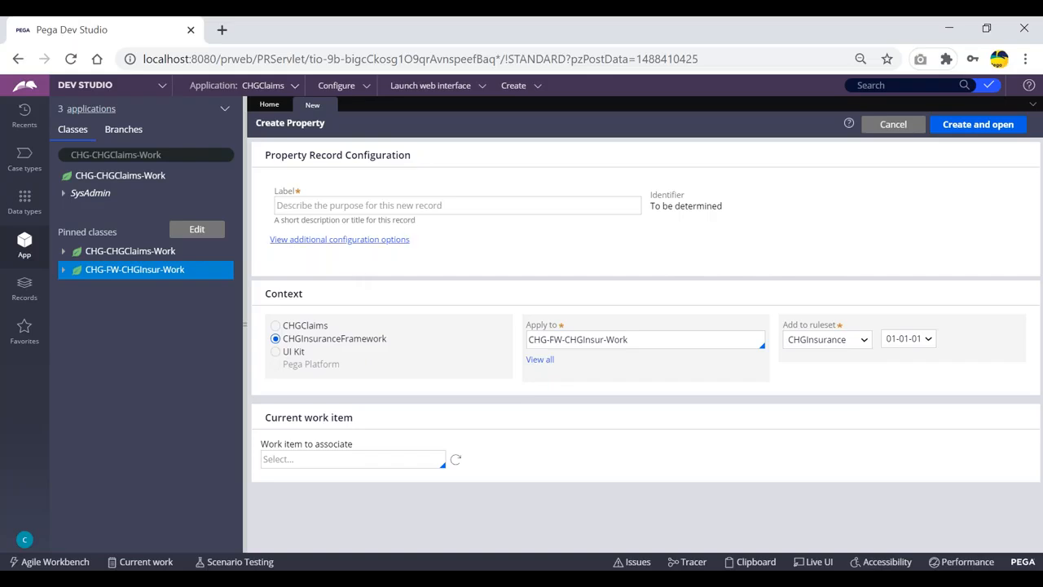
pyautogui.click(828, 368)
pyautogui.click(831, 341)
pyautogui.click(829, 355)
pyautogui.click(275, 325)
pyautogui.click(808, 341)
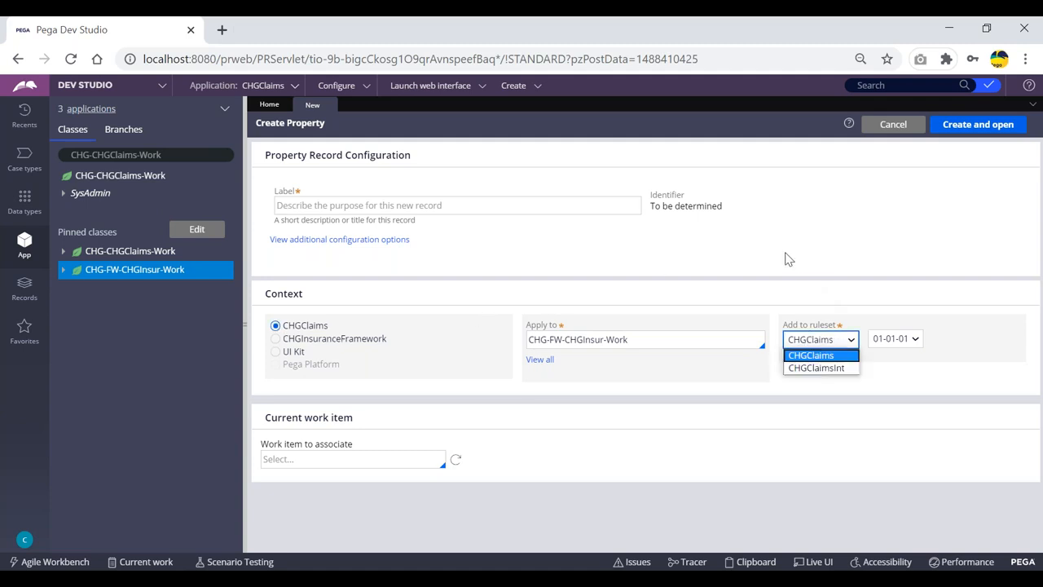
pyautogui.click(311, 27)
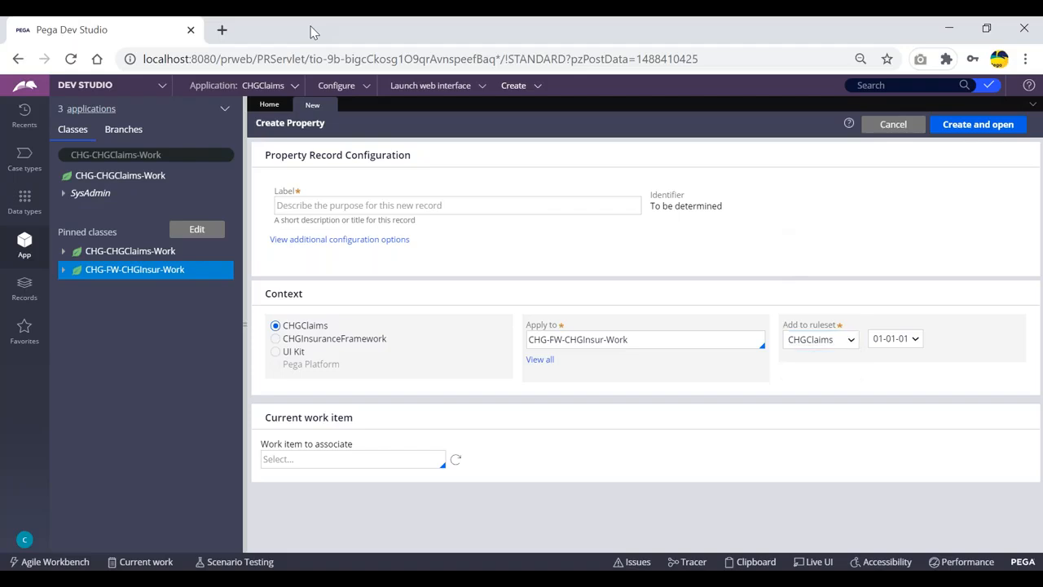